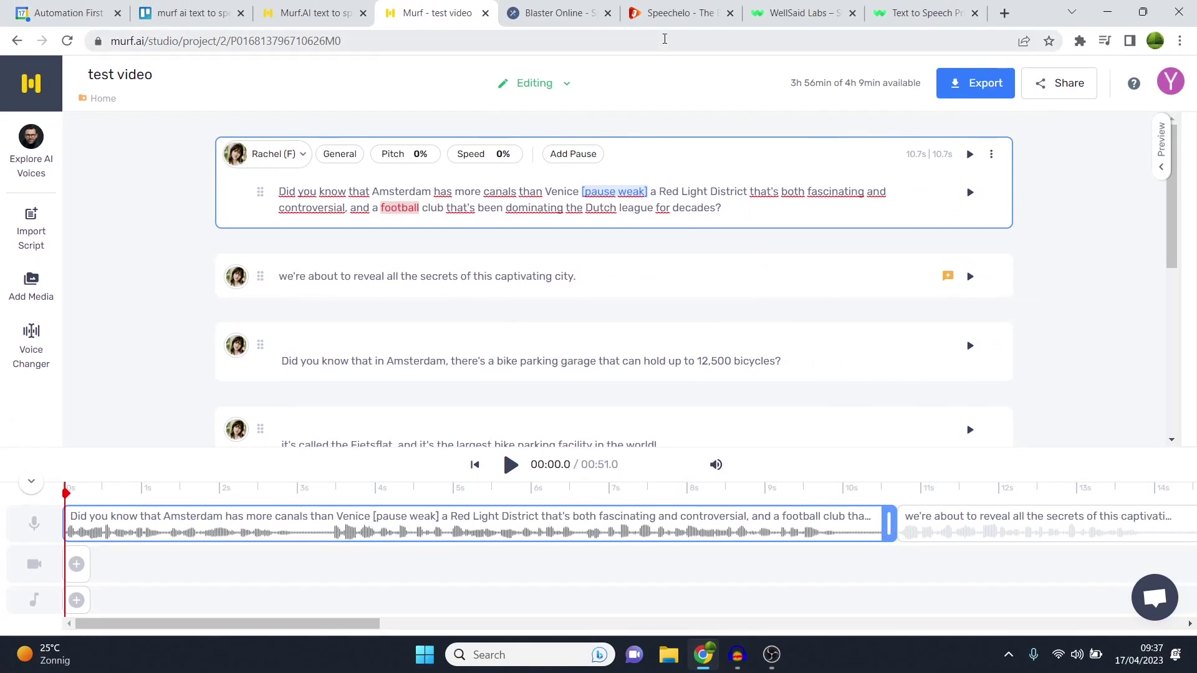
Glance at Speechelo and WellSaid Labs' voice avatars, then return to the Murf test video project
click(555, 12)
scroll(618, 395, up, 10)
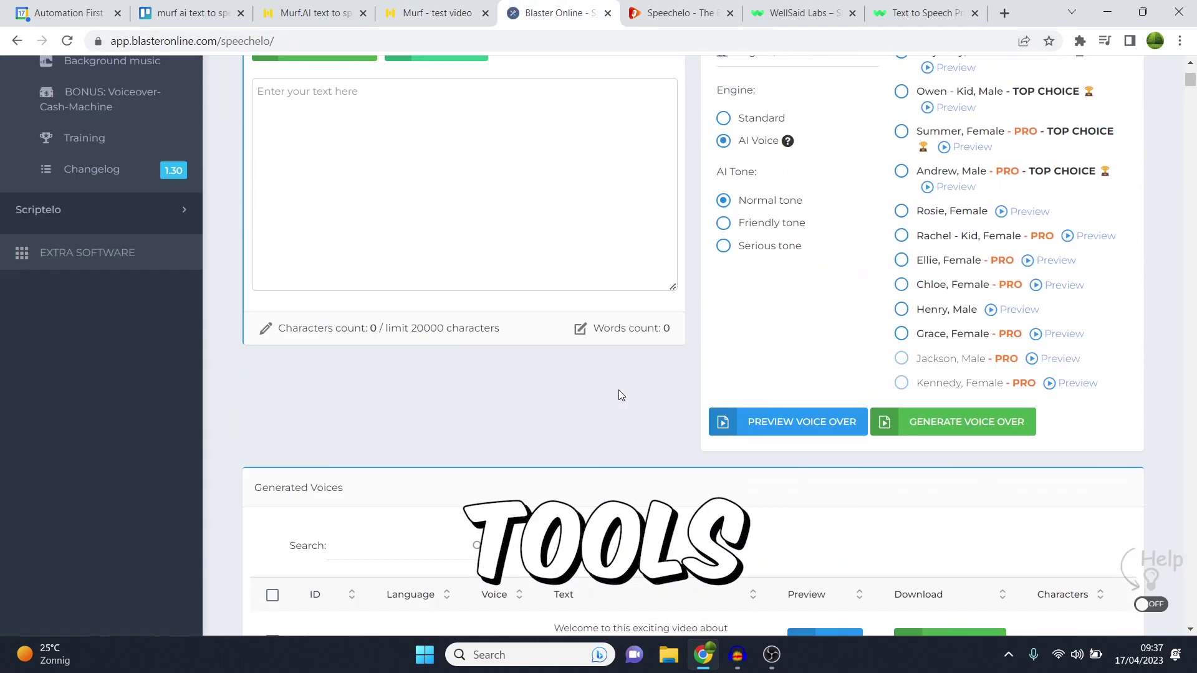
scroll(618, 390, up, 3)
click(819, 8)
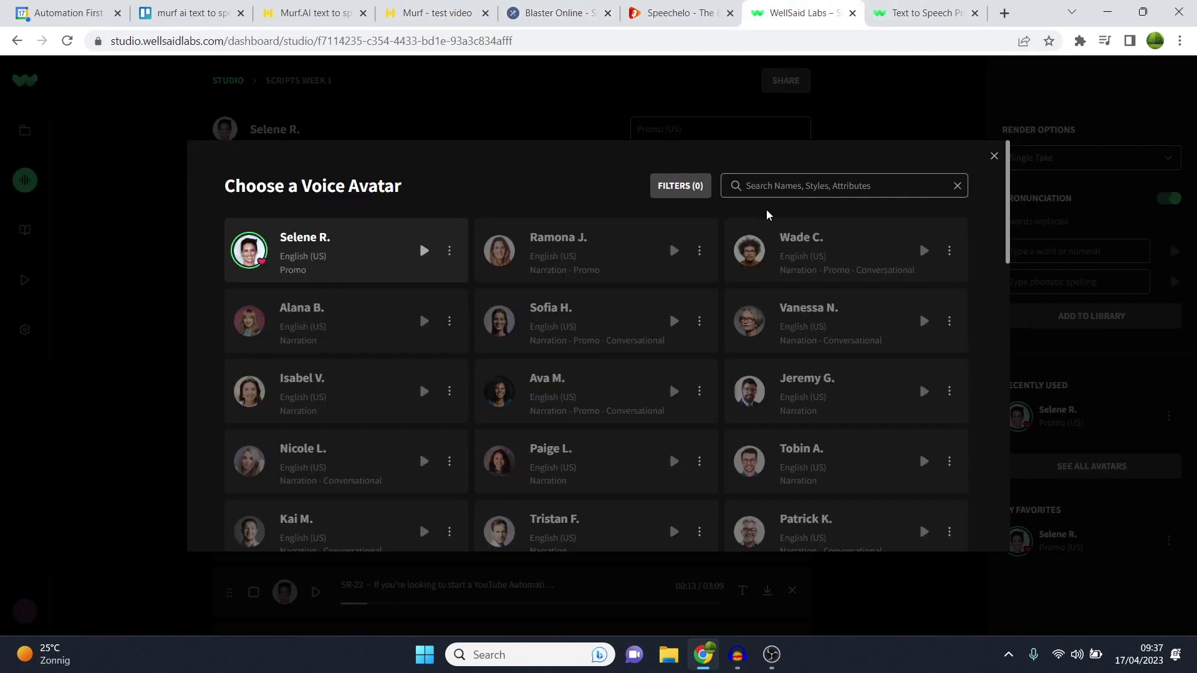
click(448, 24)
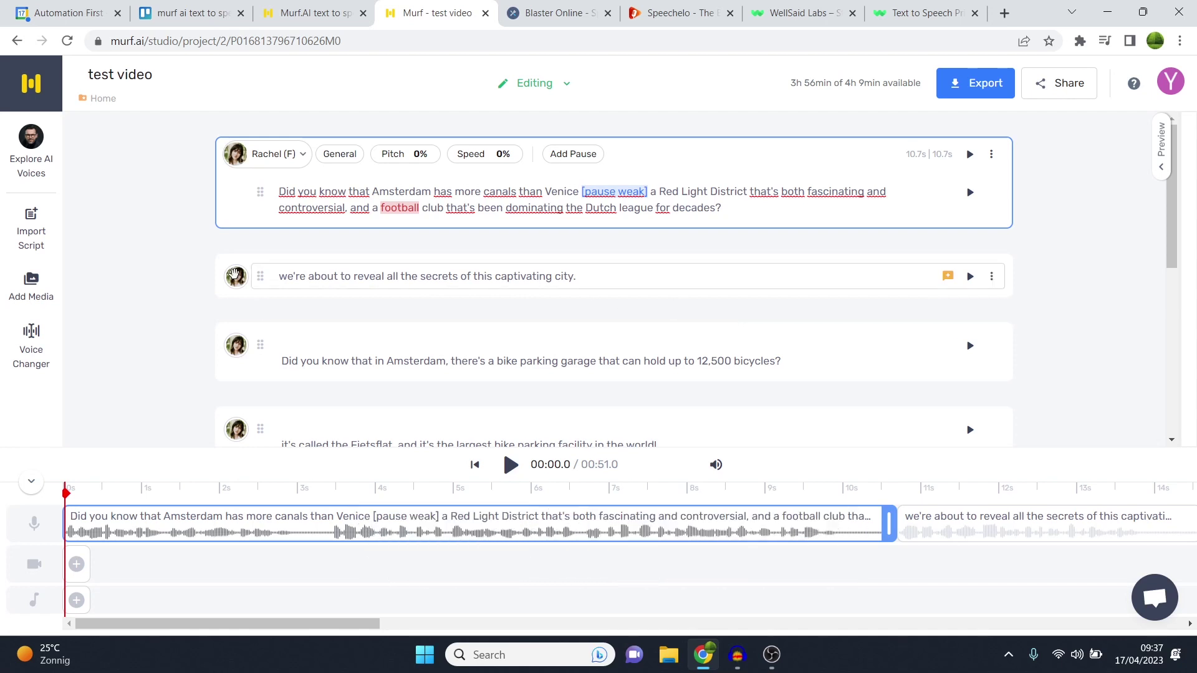
click(25, 411)
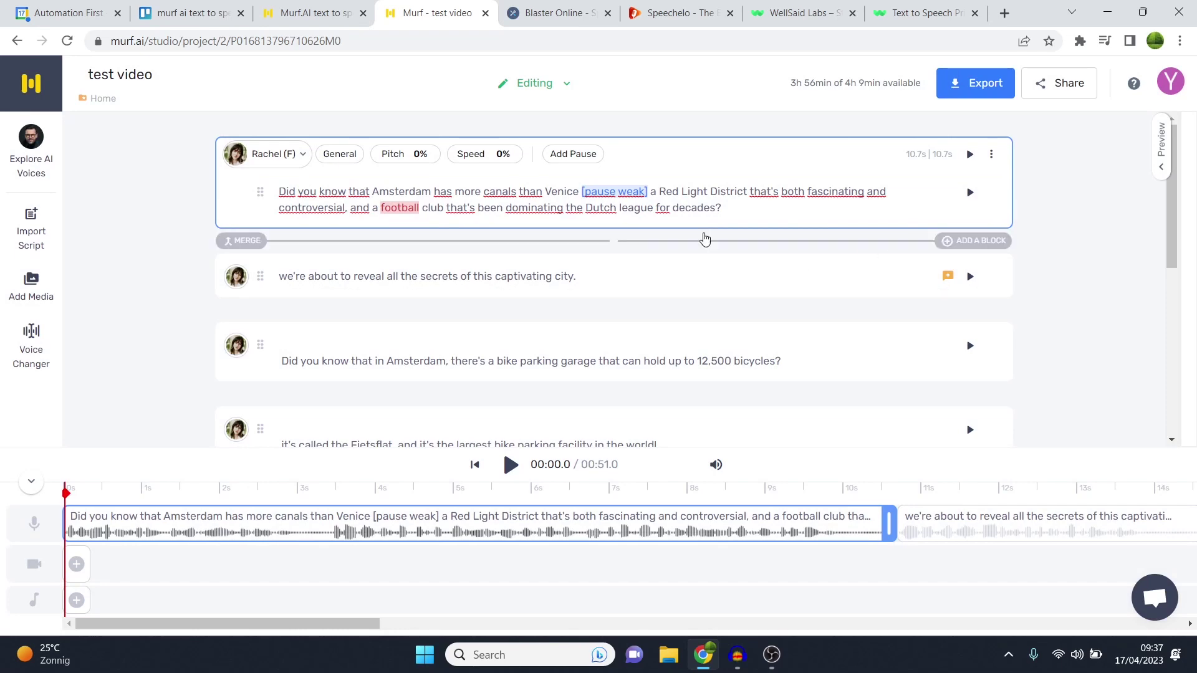
Bring up Speechelo's voice generator with its empty script box, checking Murf's voice library in between
click(590, 13)
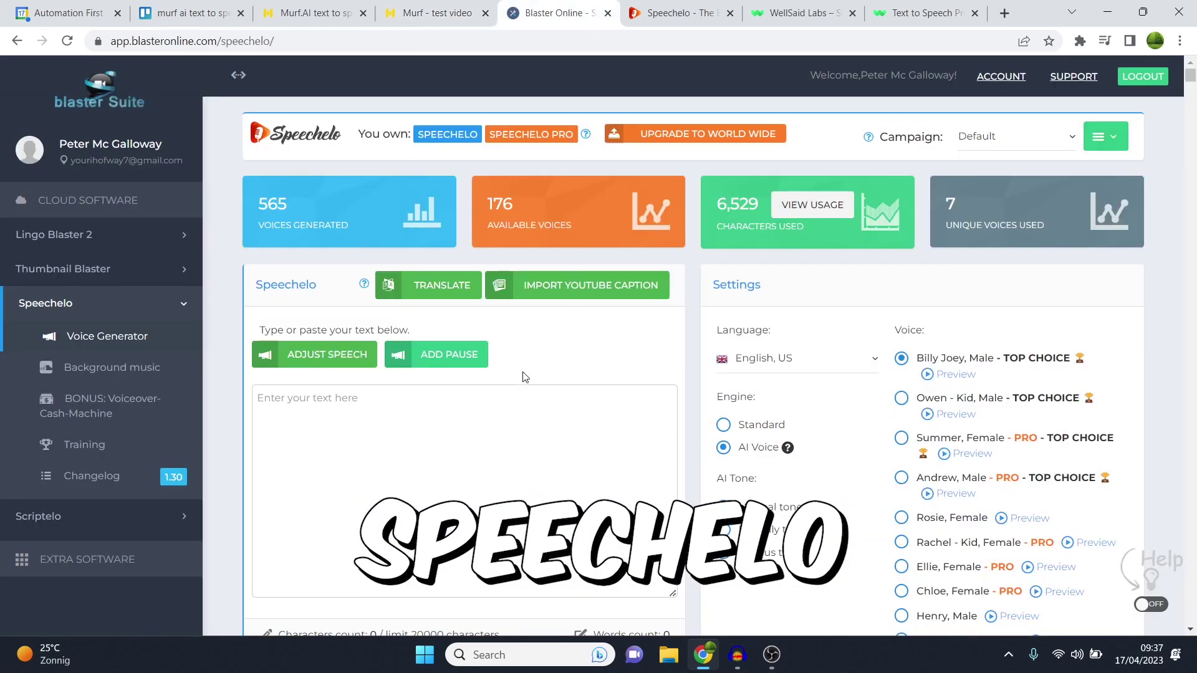
click(387, 428)
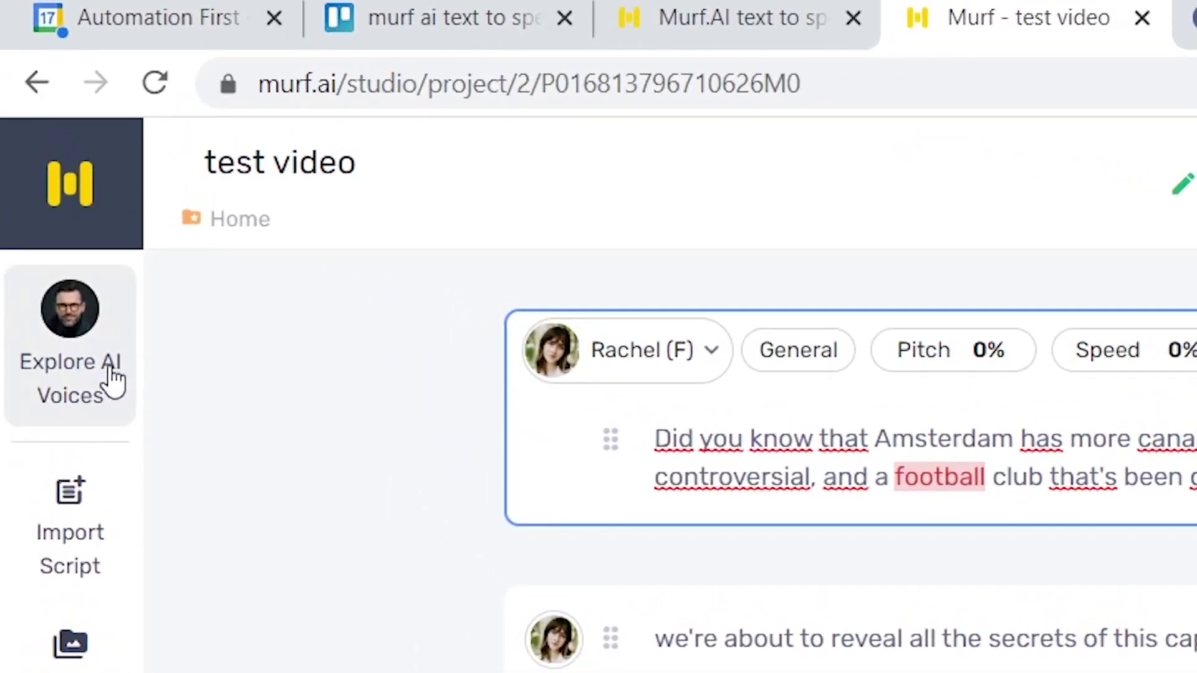
click(112, 380)
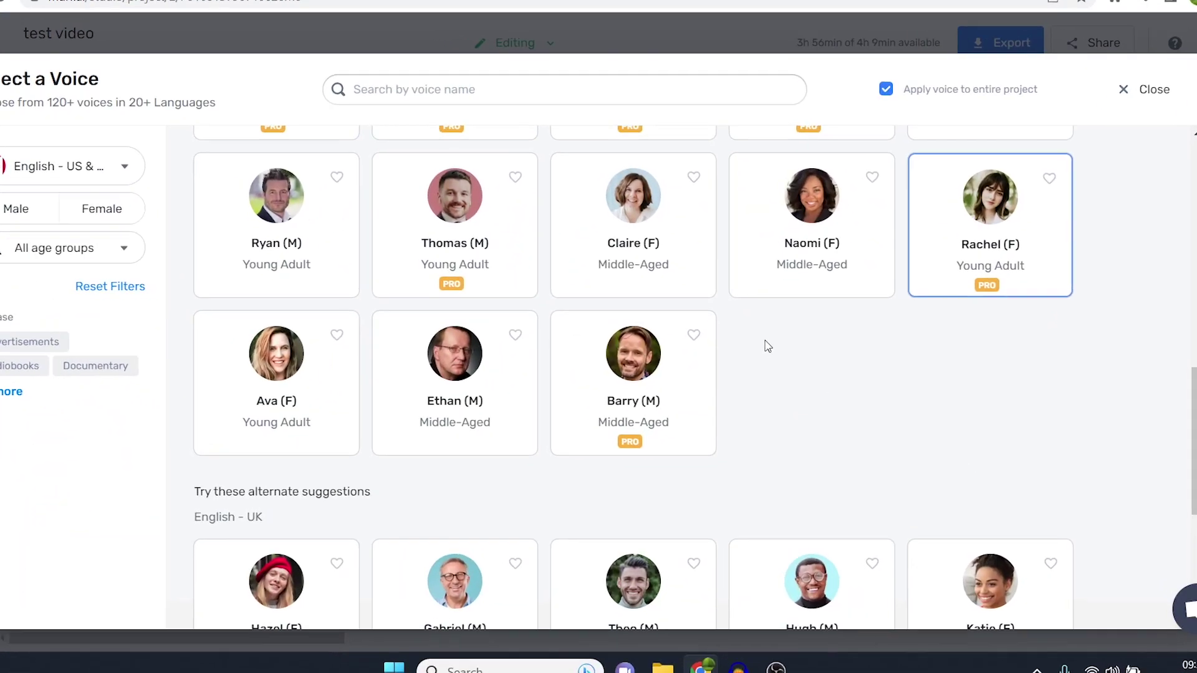
scroll(729, 355, down, 5)
scroll(729, 362, up, 10)
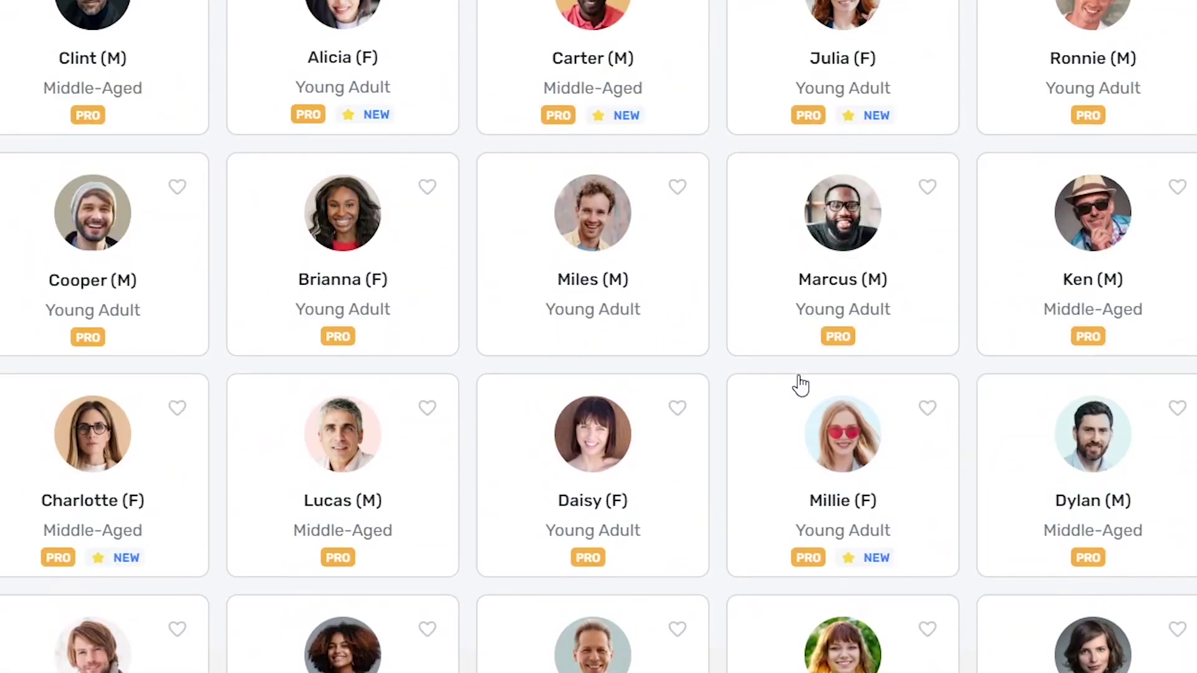
scroll(801, 384, up, 2)
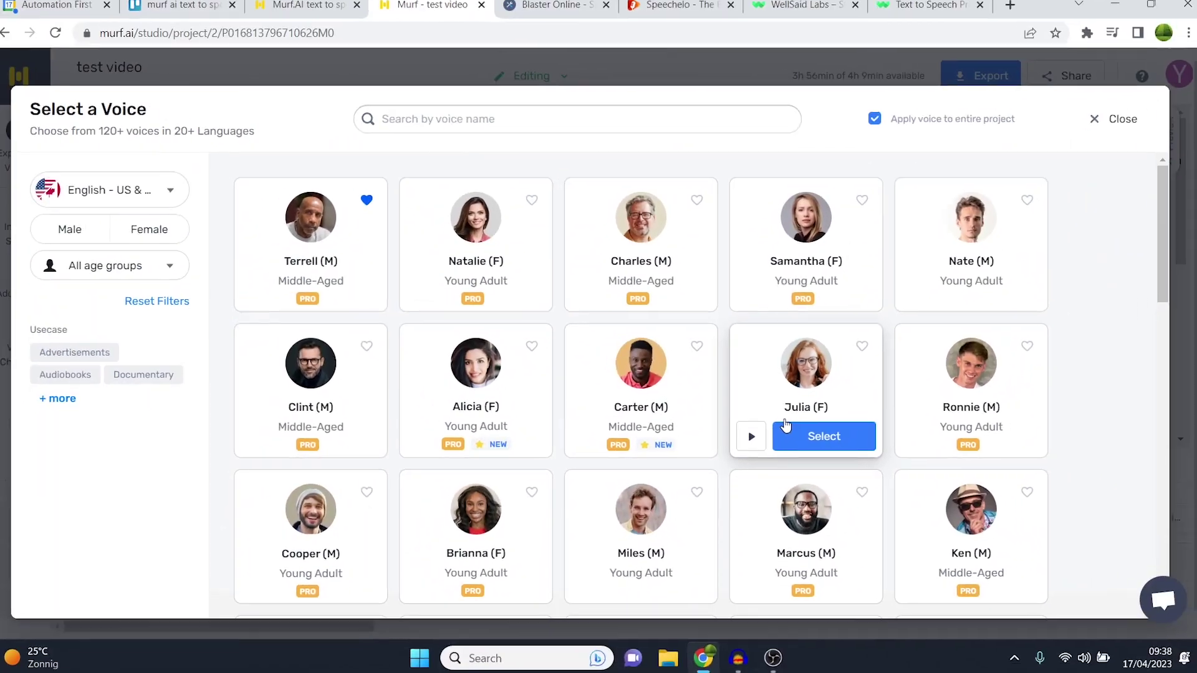
click(598, 13)
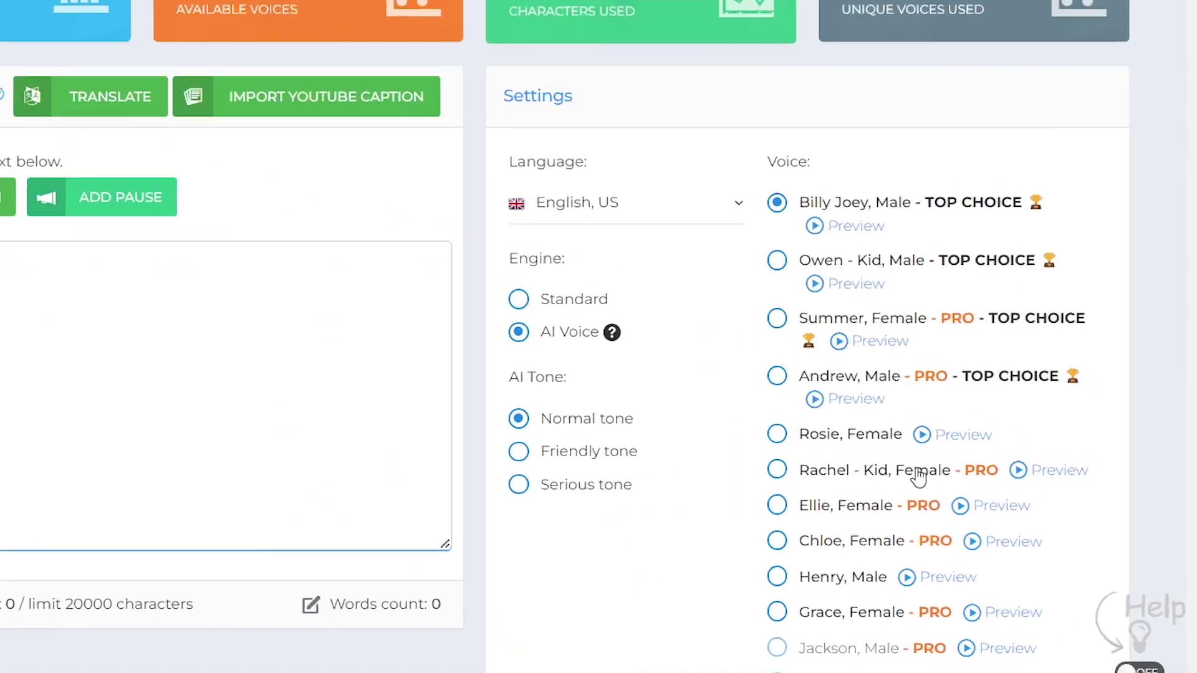
Scroll through Speechelo's AI voice list, then return to Murf's Select a Voice library
scroll(885, 474, down, 2)
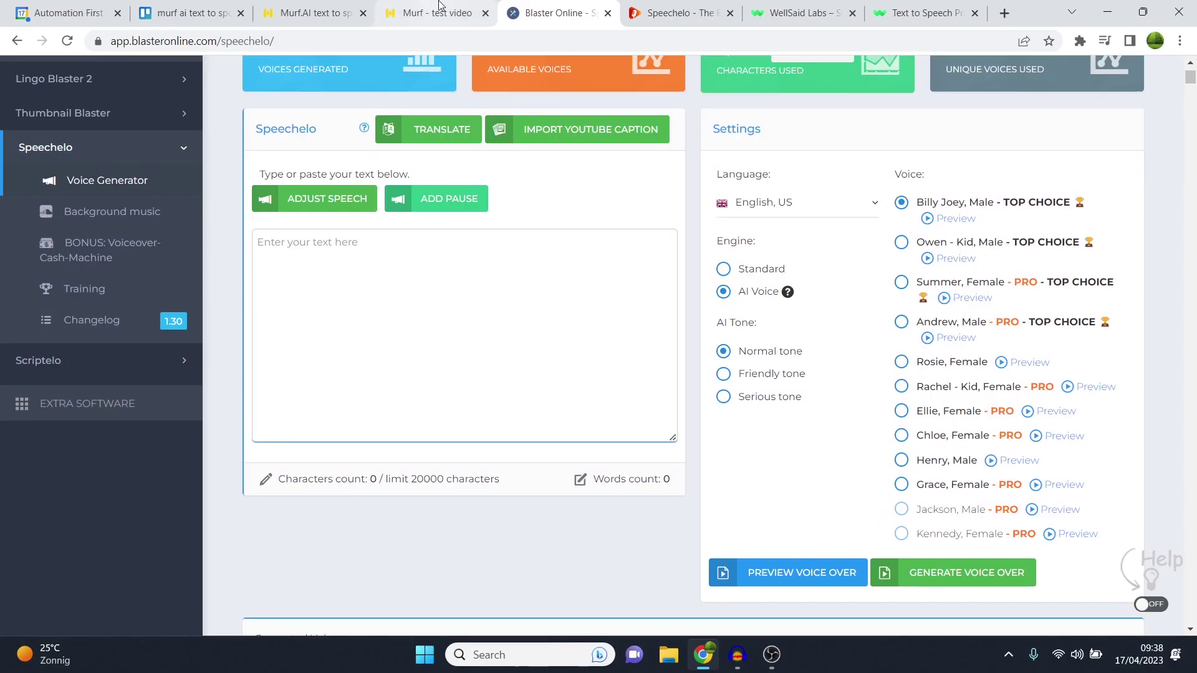
click(430, 12)
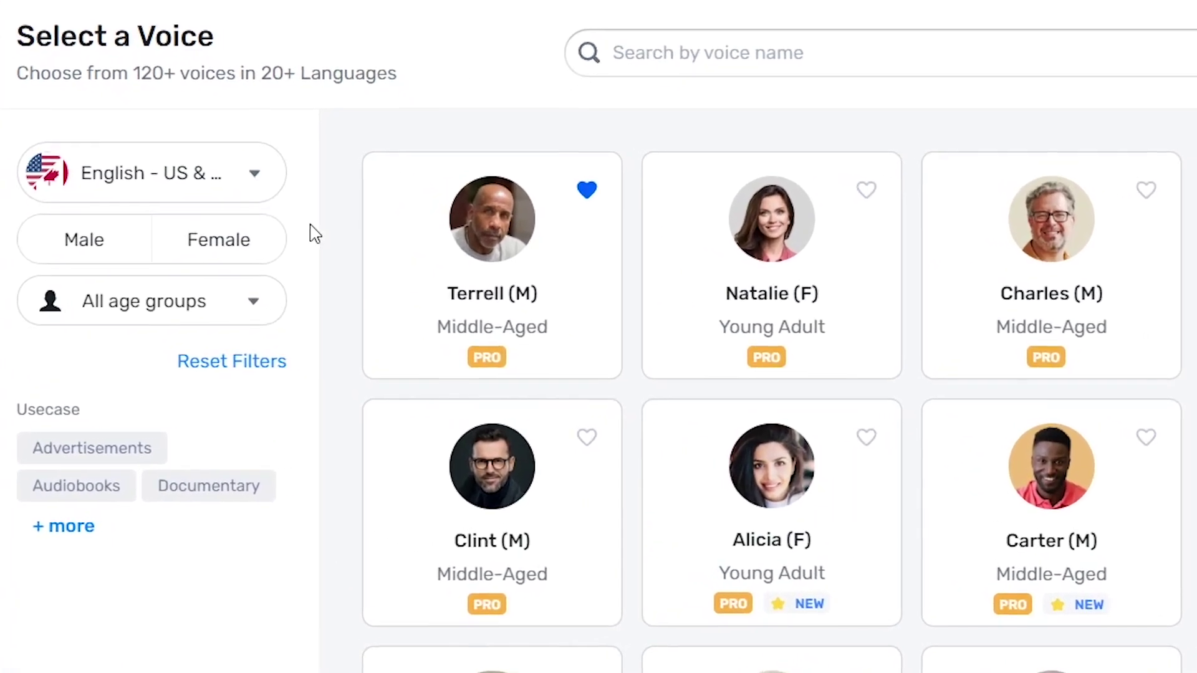
click(254, 177)
scroll(293, 586, down, 3)
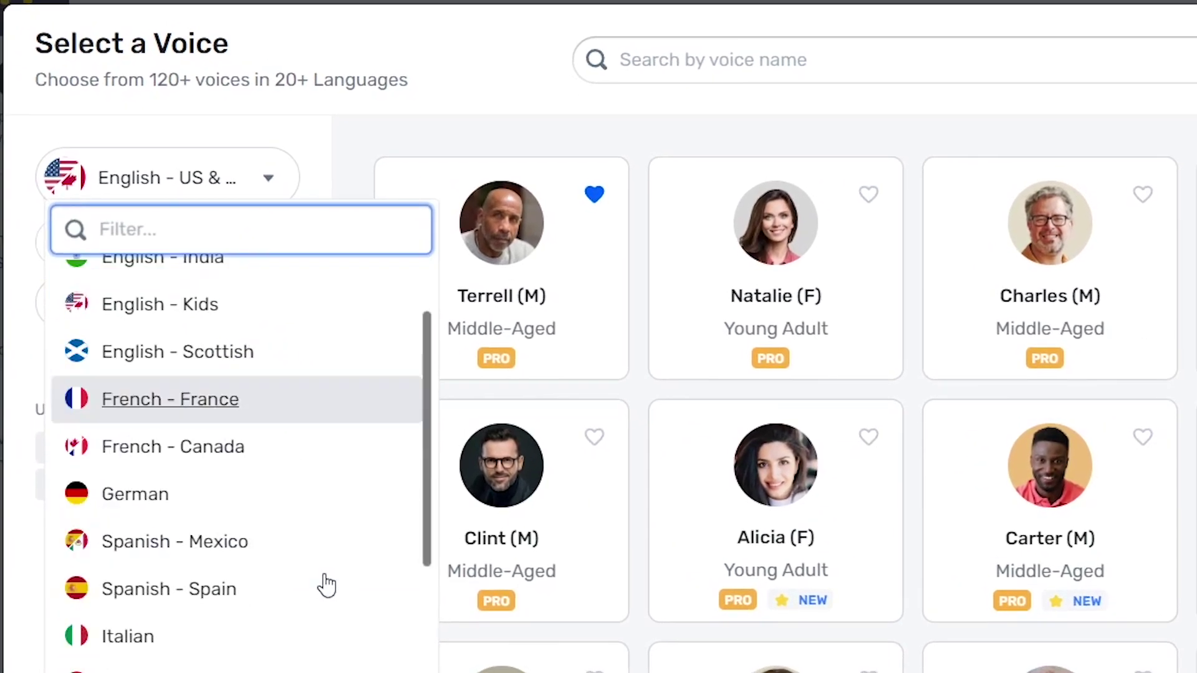
scroll(326, 584, down, 10)
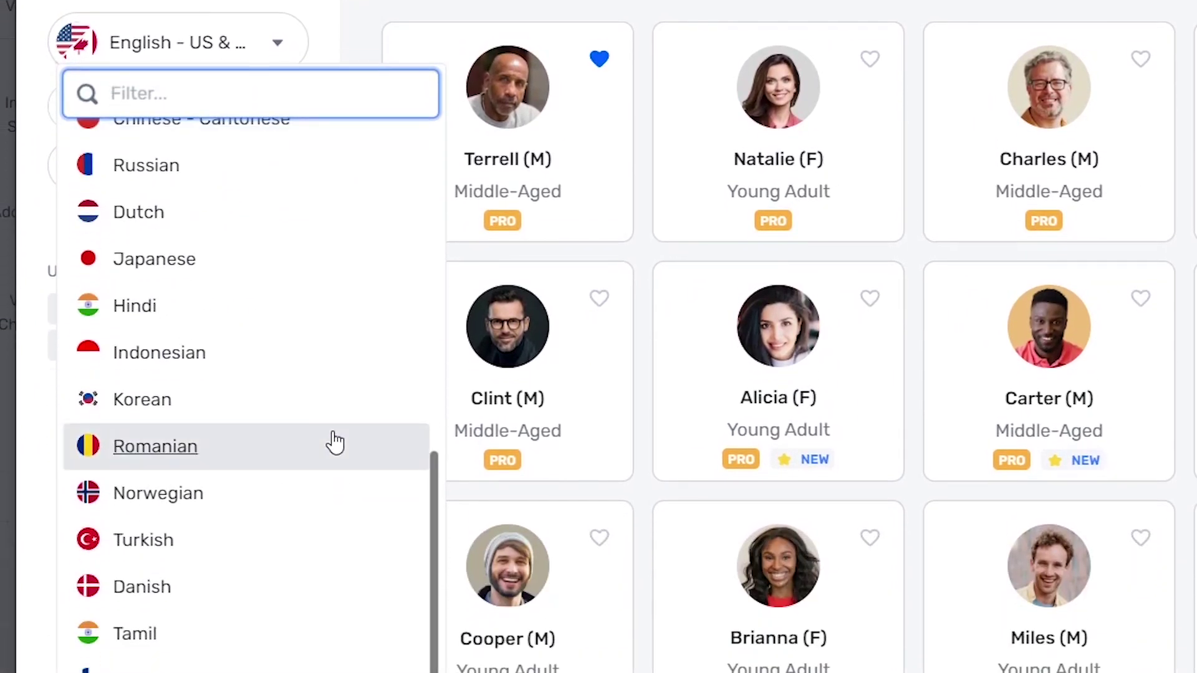
scroll(326, 424, up, 10)
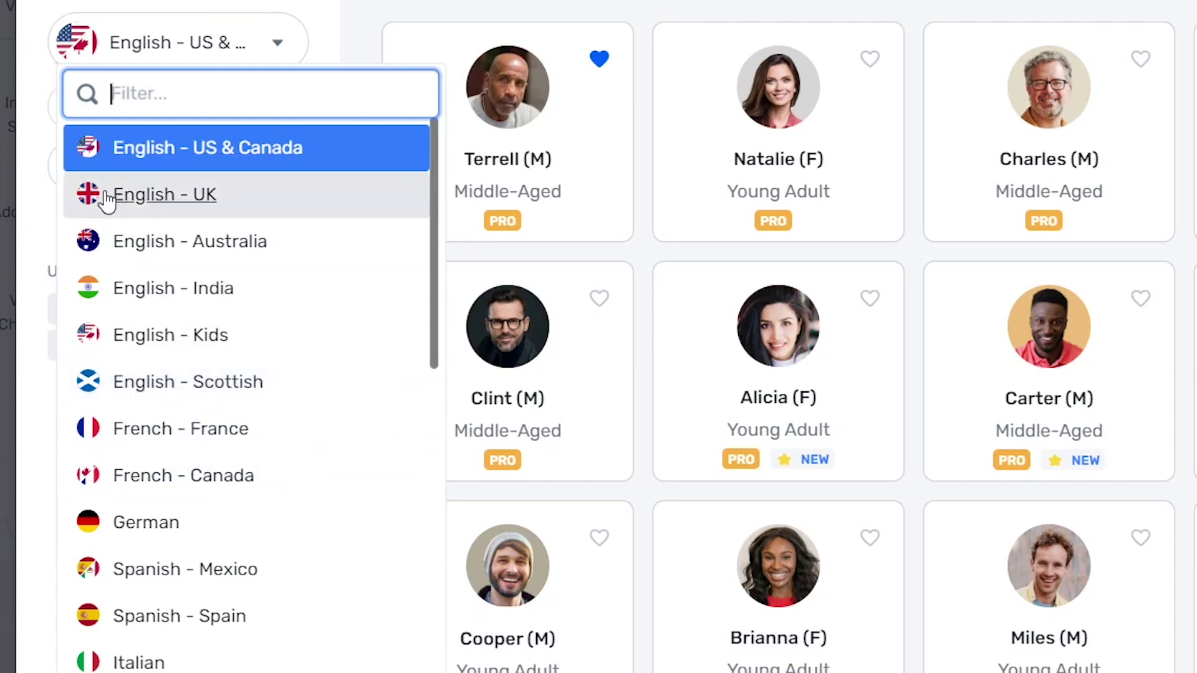
click(491, 13)
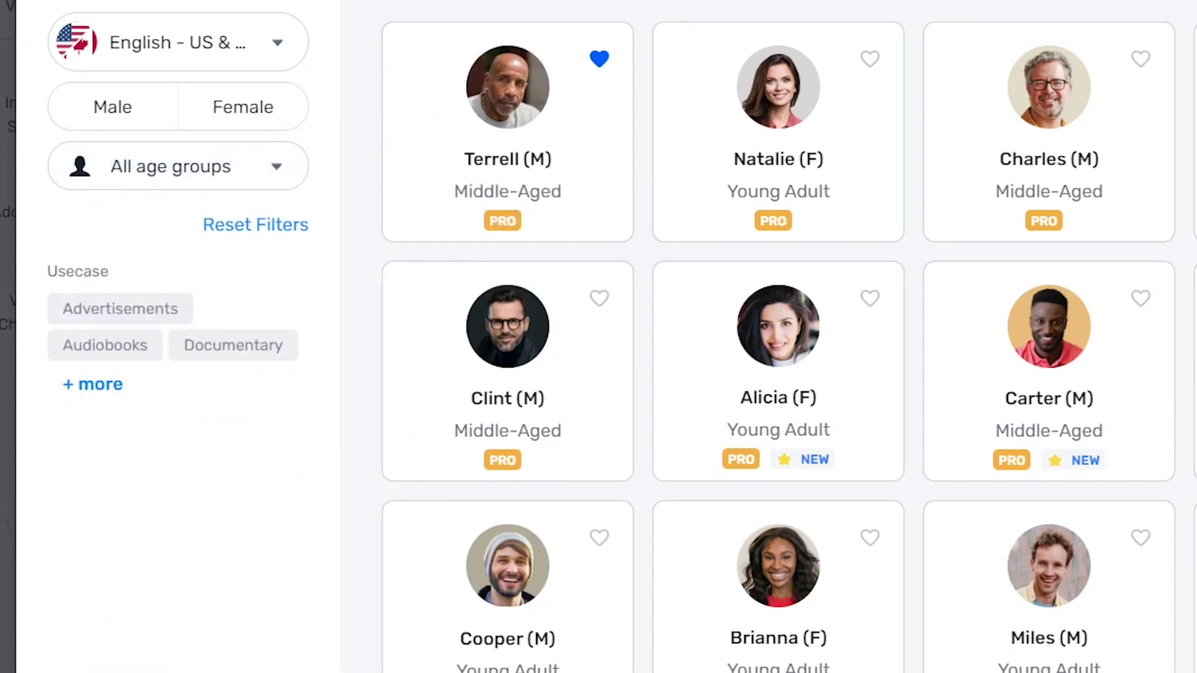
click(134, 117)
click(253, 117)
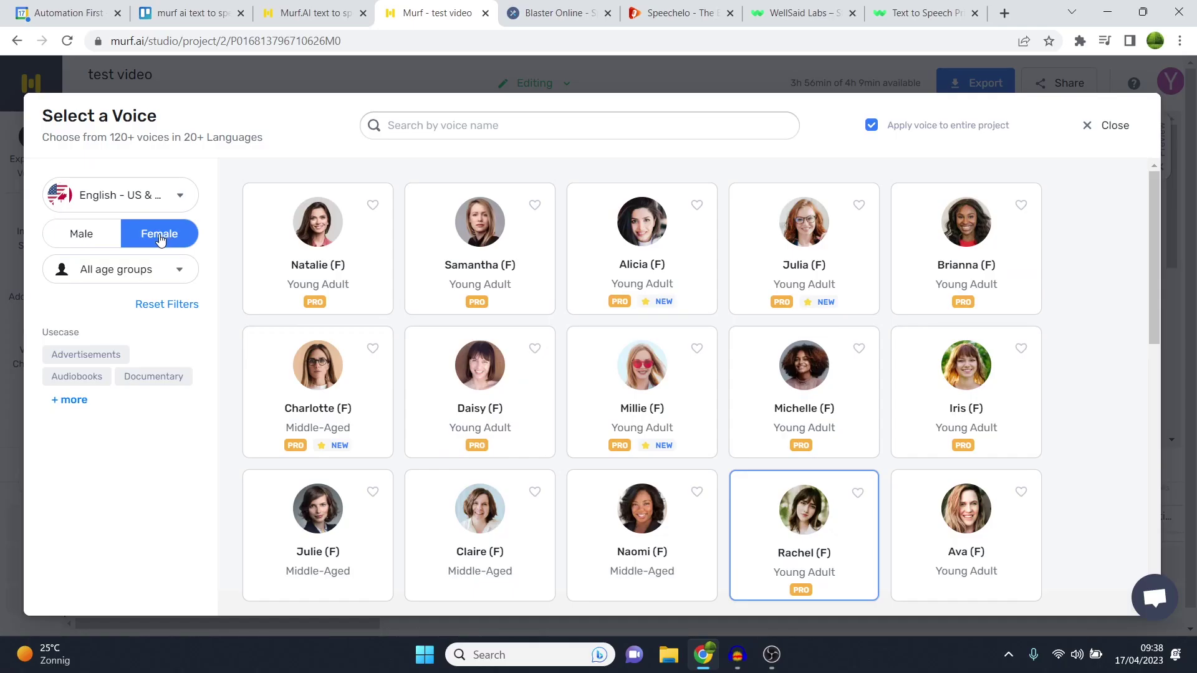
click(102, 236)
click(102, 235)
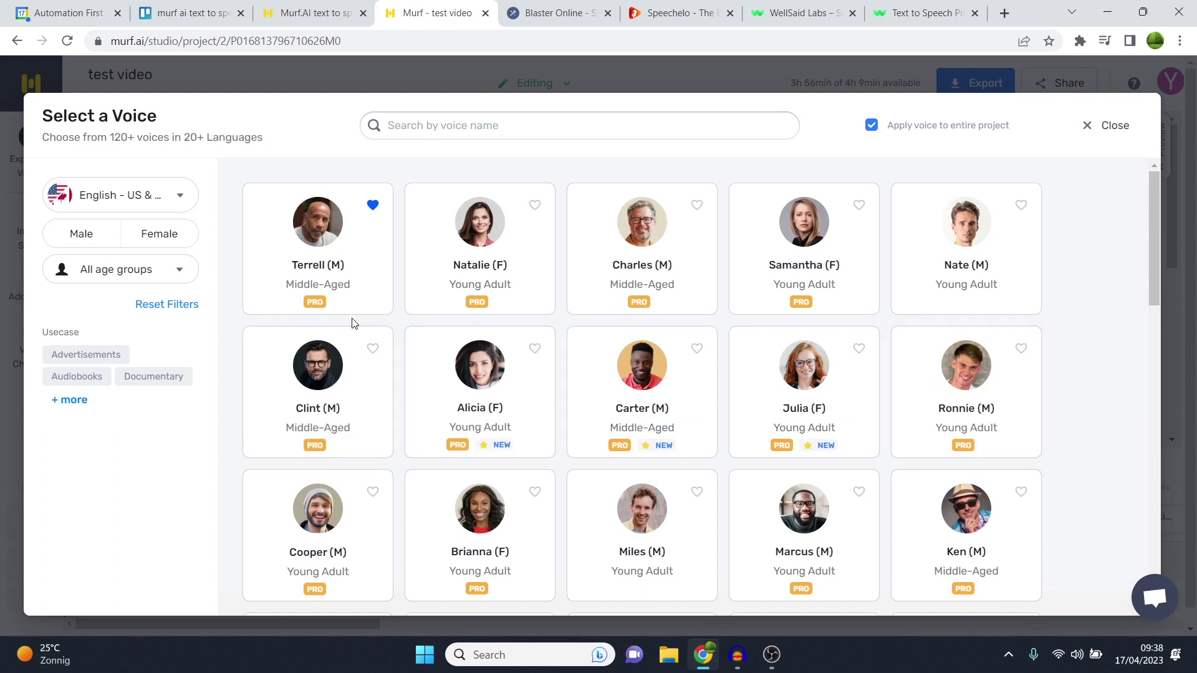
Preview the Terrell, Natalie, Rachel and Thomas voice samples in Murf's voice library
click(263, 292)
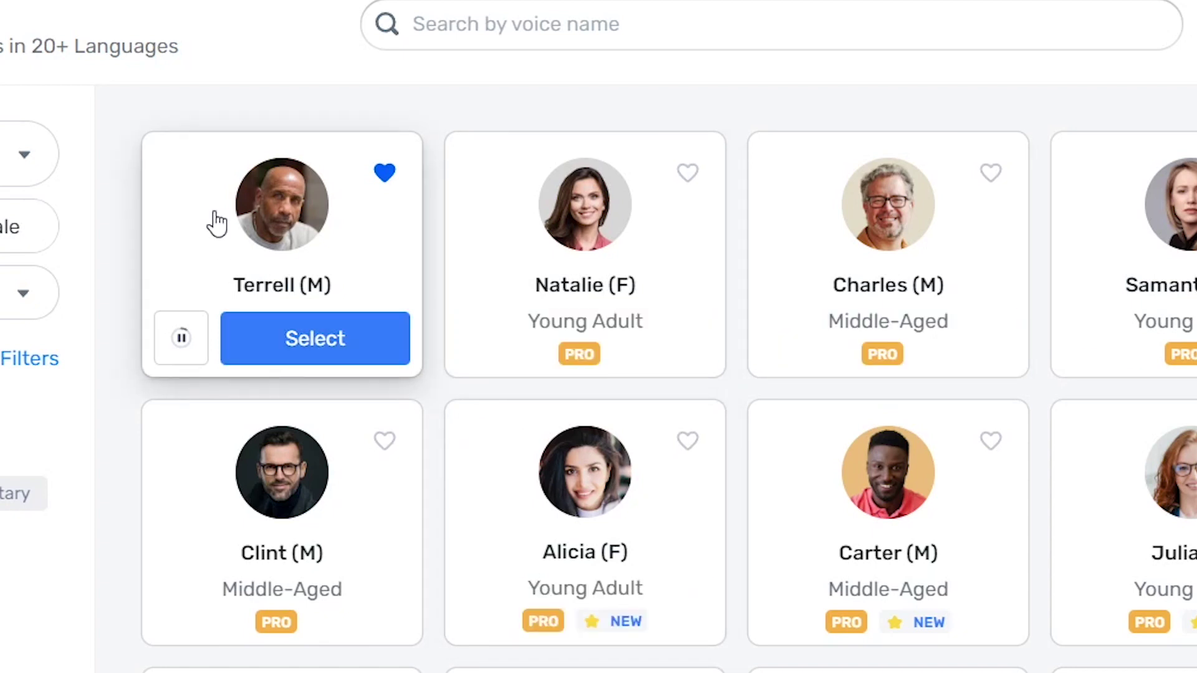
click(180, 342)
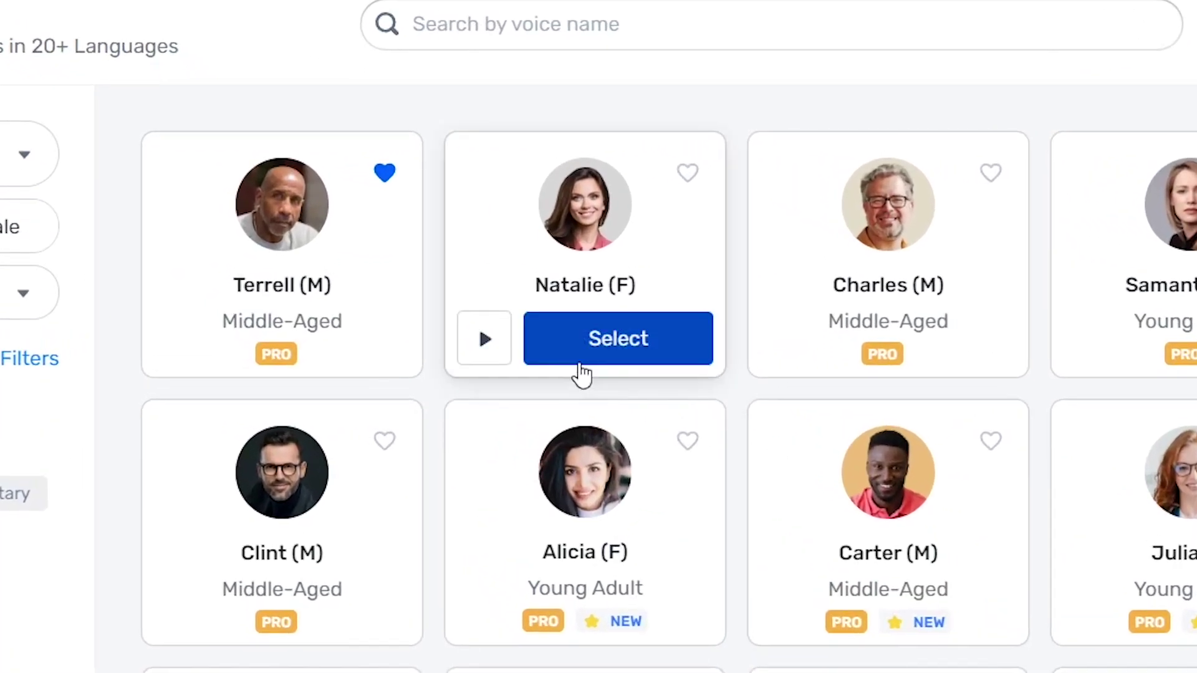
click(435, 293)
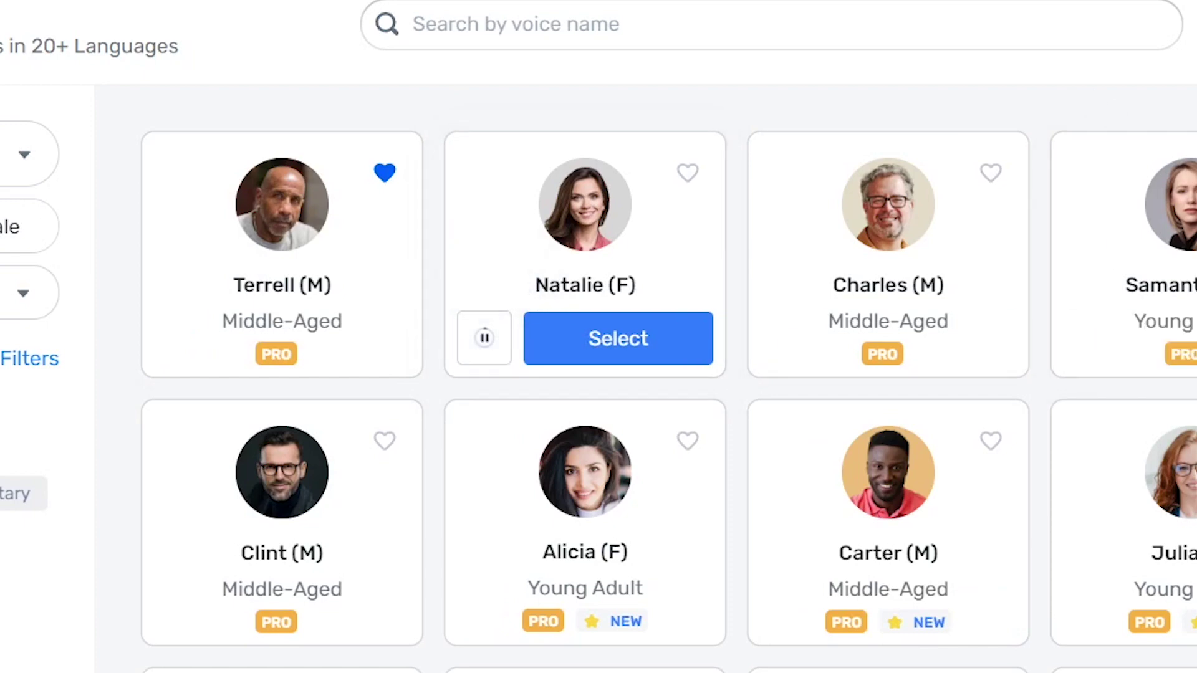
click(499, 354)
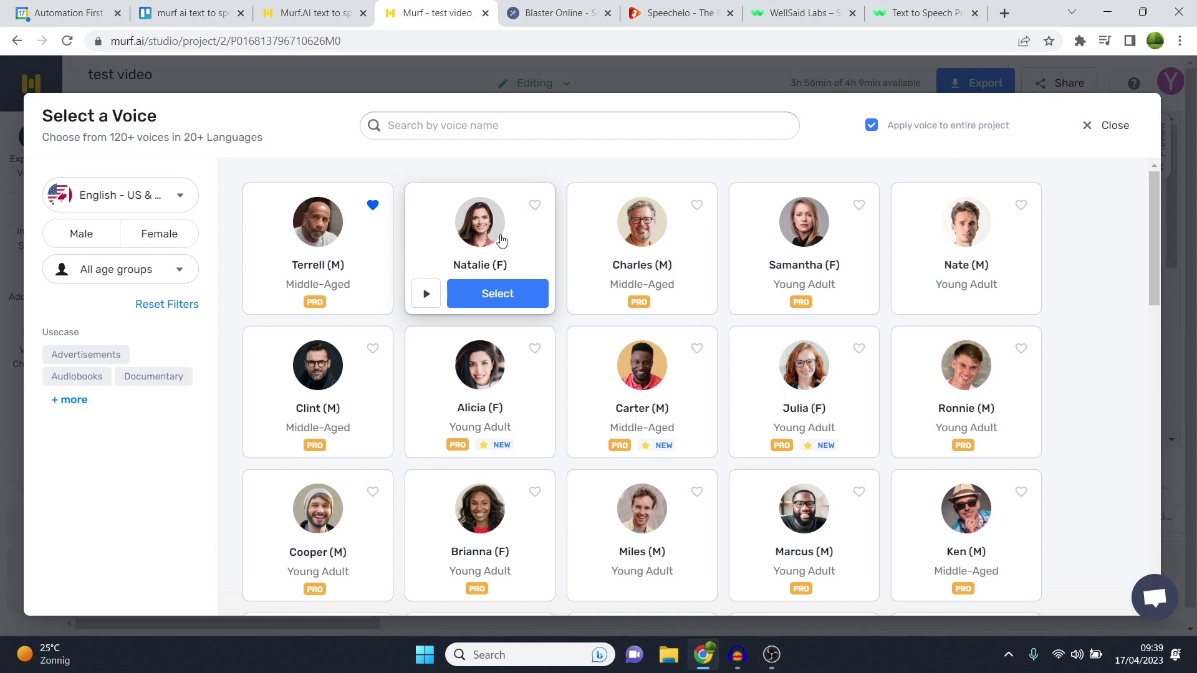
scroll(852, 366, down, 10)
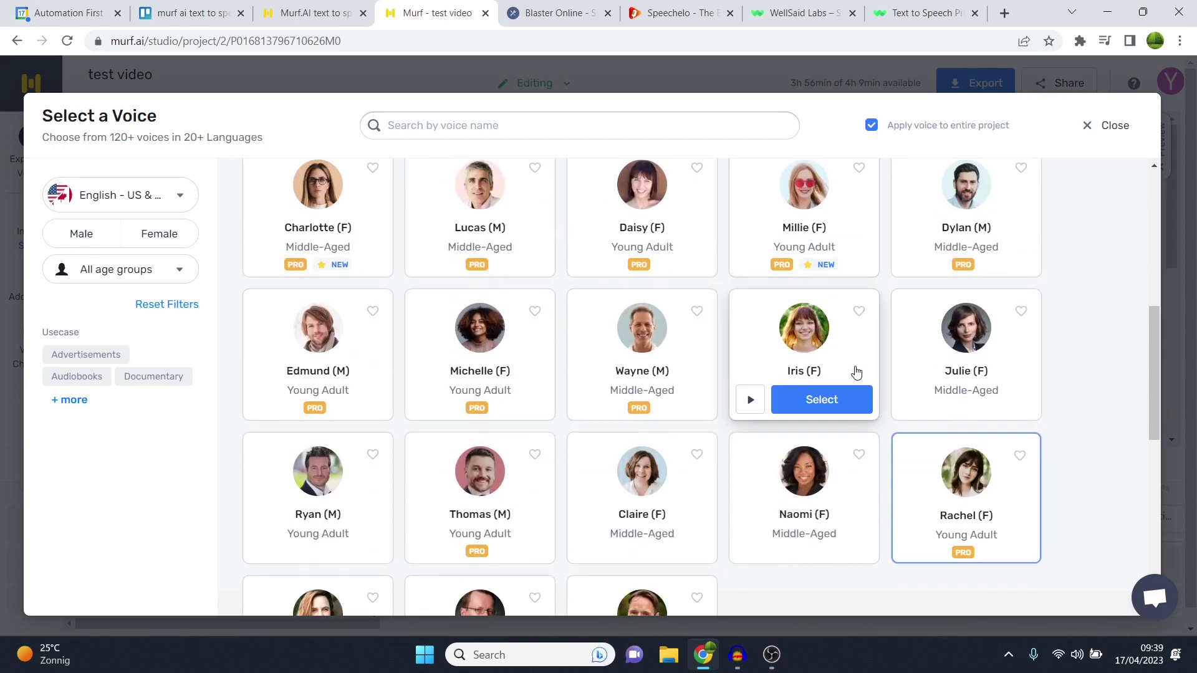
mouse_move(956, 324)
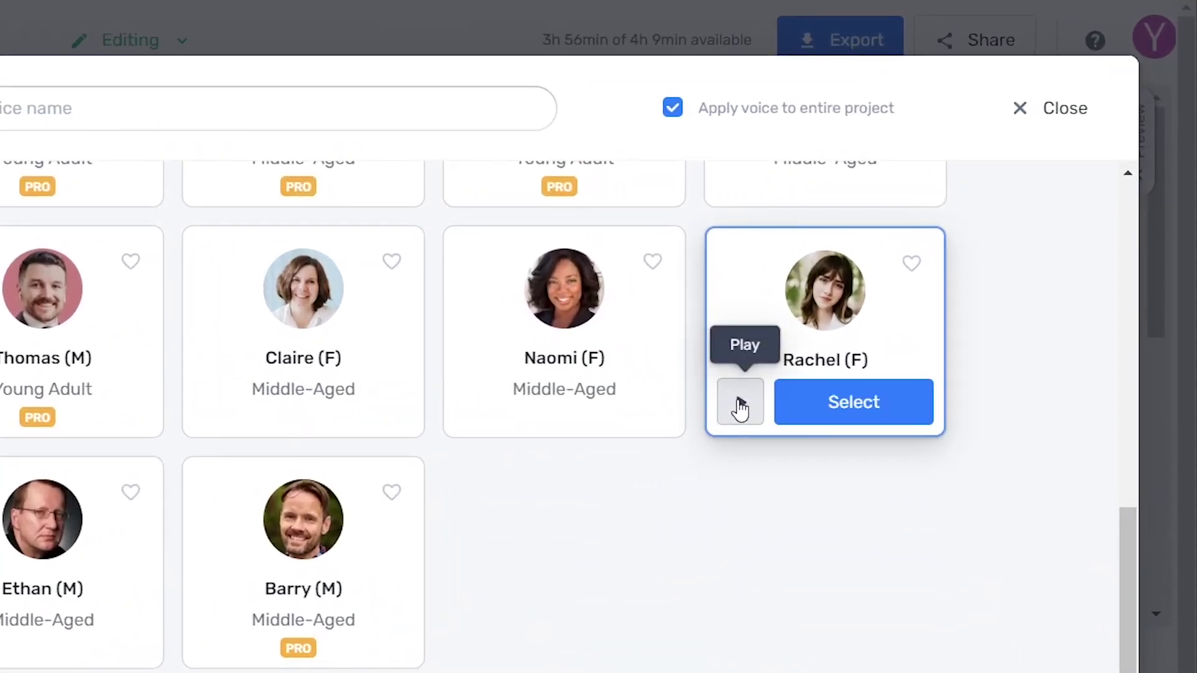
click(914, 310)
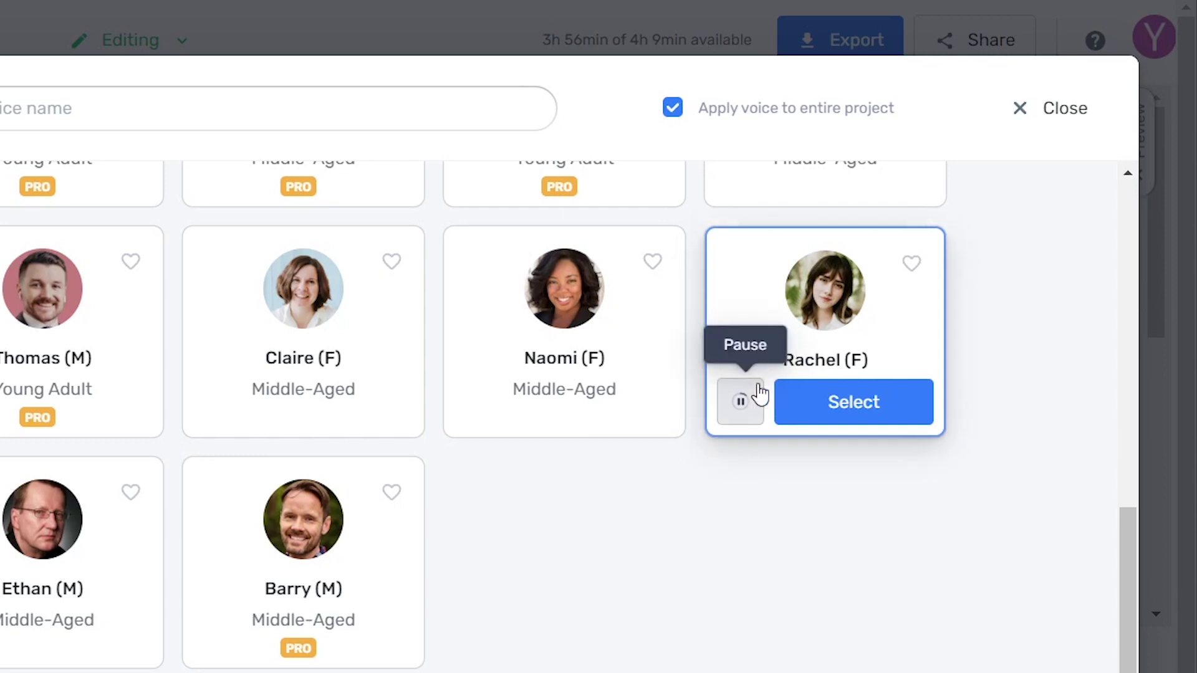
click(742, 407)
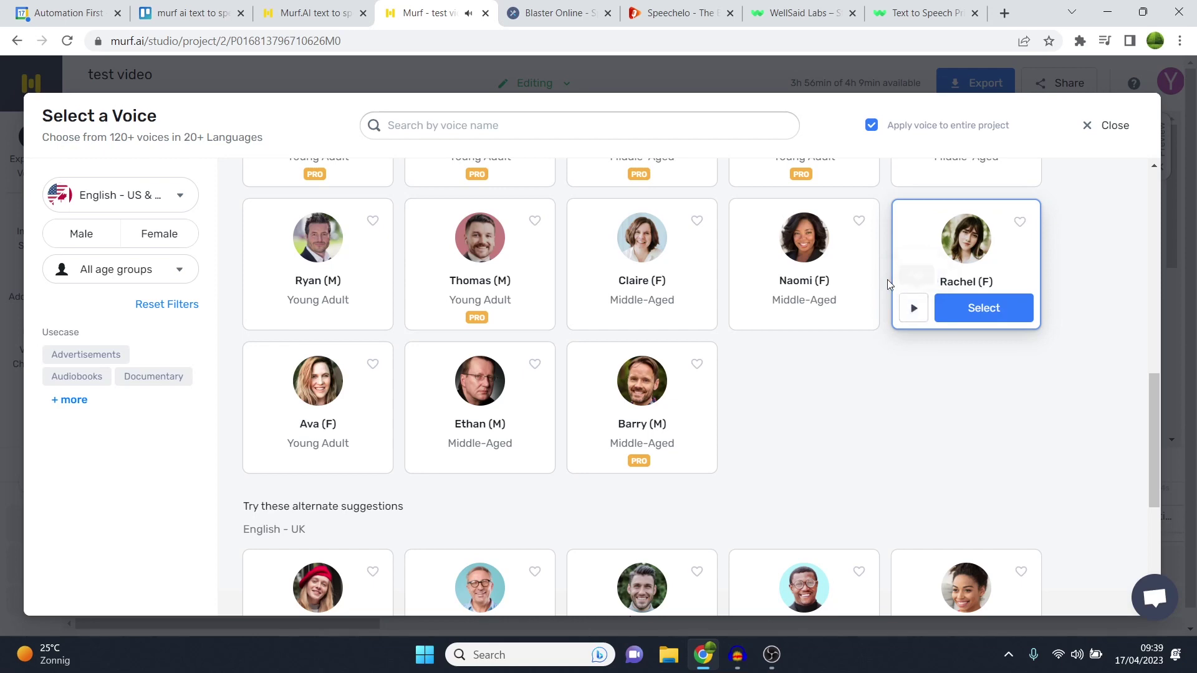
mouse_move(489, 331)
click(353, 412)
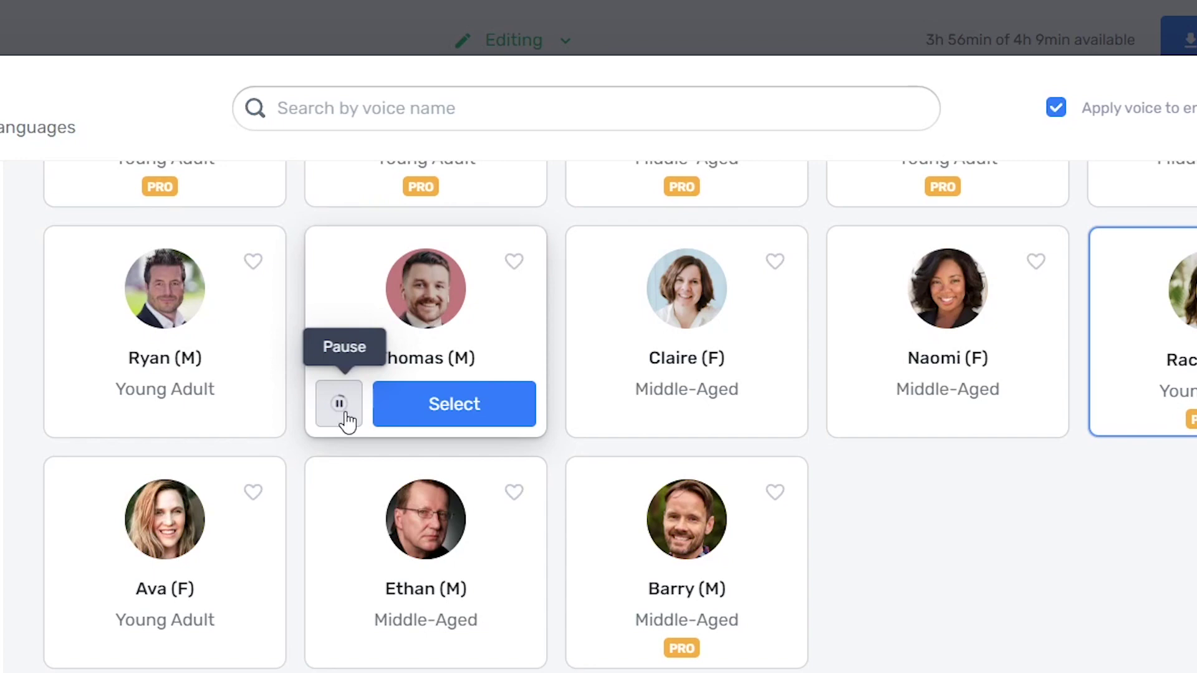
click(344, 413)
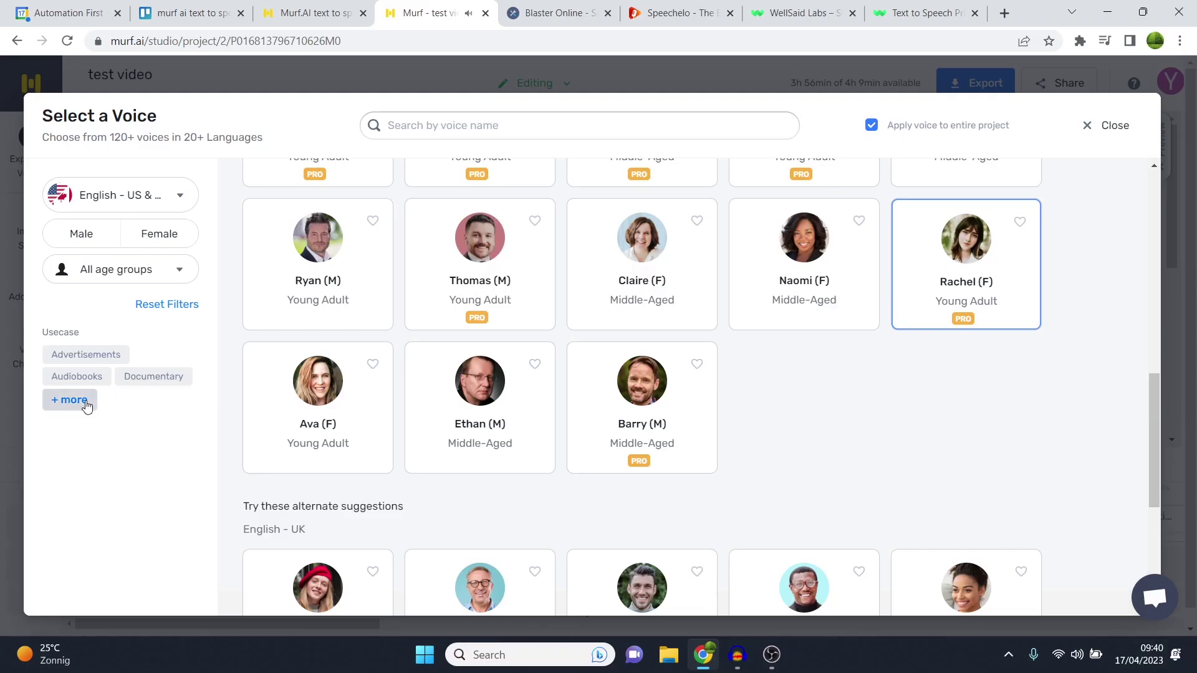
Filter voices by Documentary, Audiobooks and Advertisements use cases, then clear the Advertisements filter
click(78, 399)
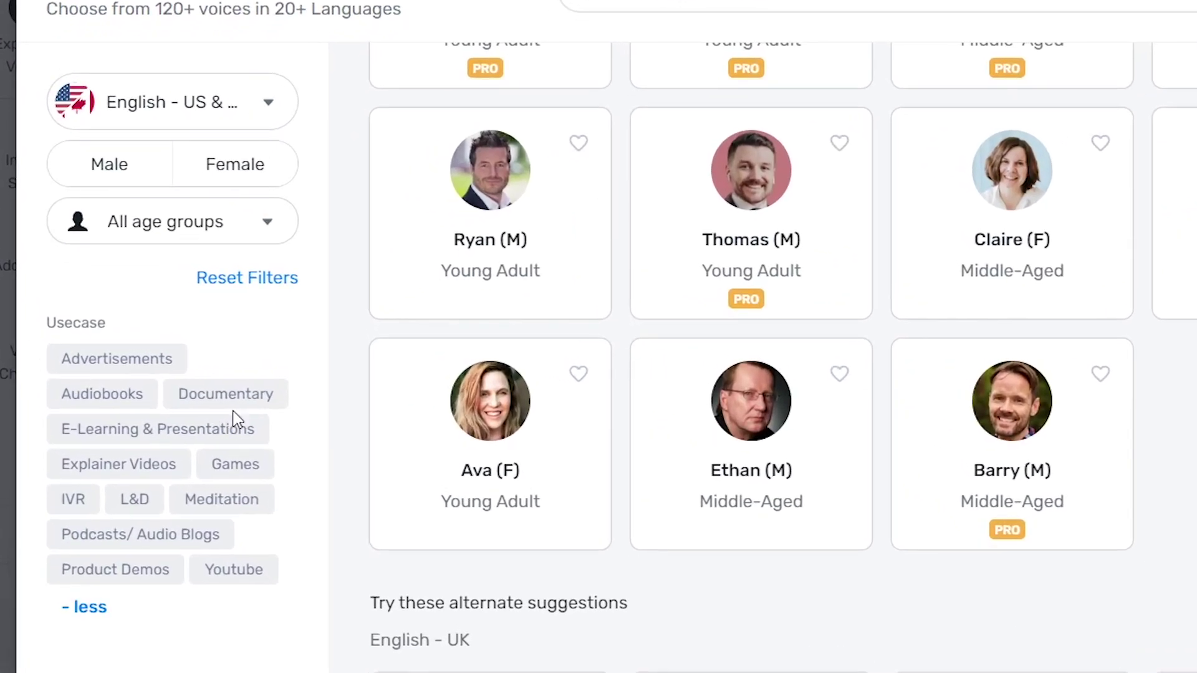
click(233, 402)
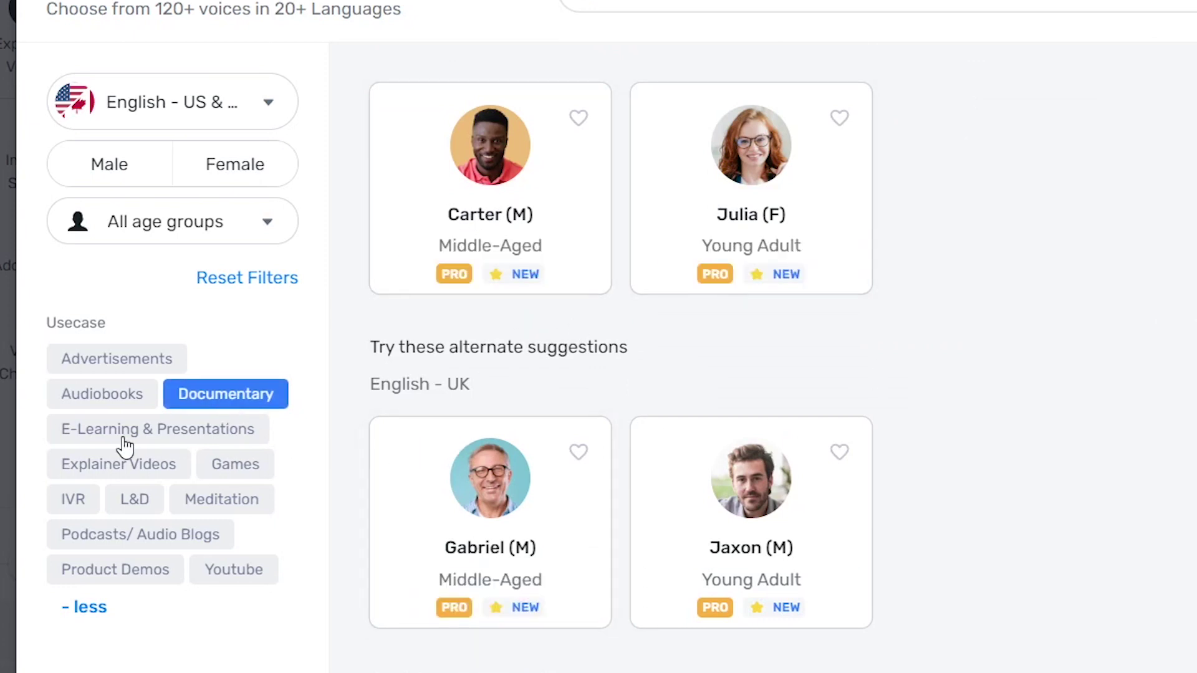
click(121, 400)
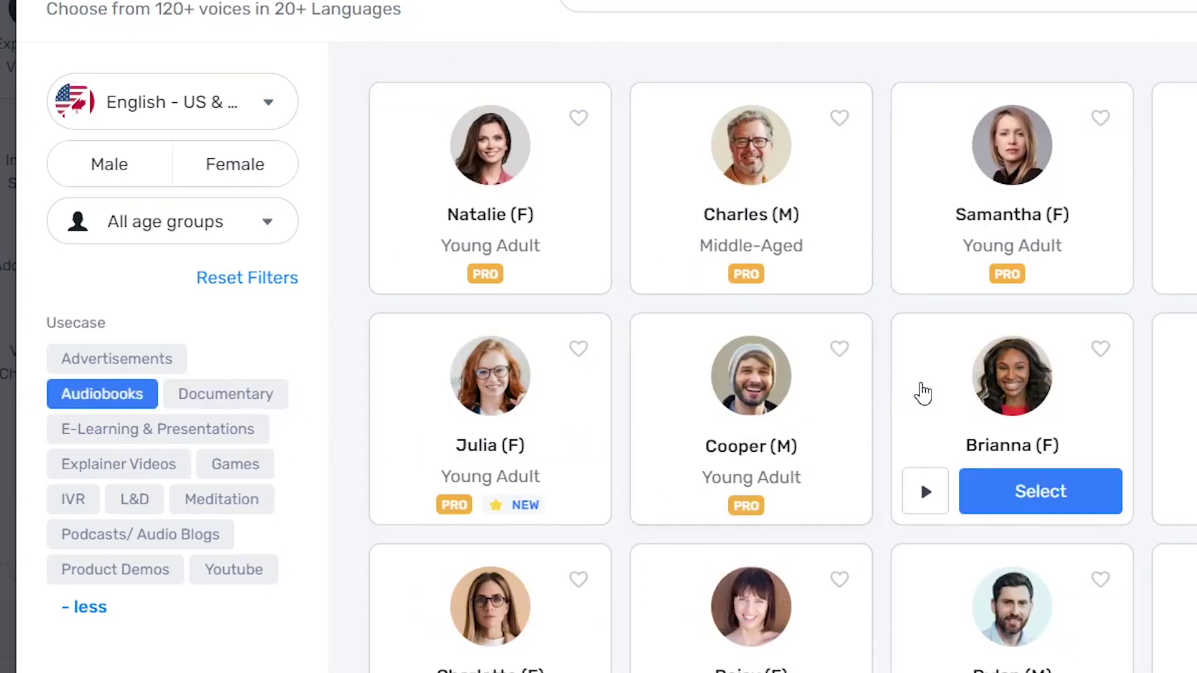
click(129, 360)
click(120, 404)
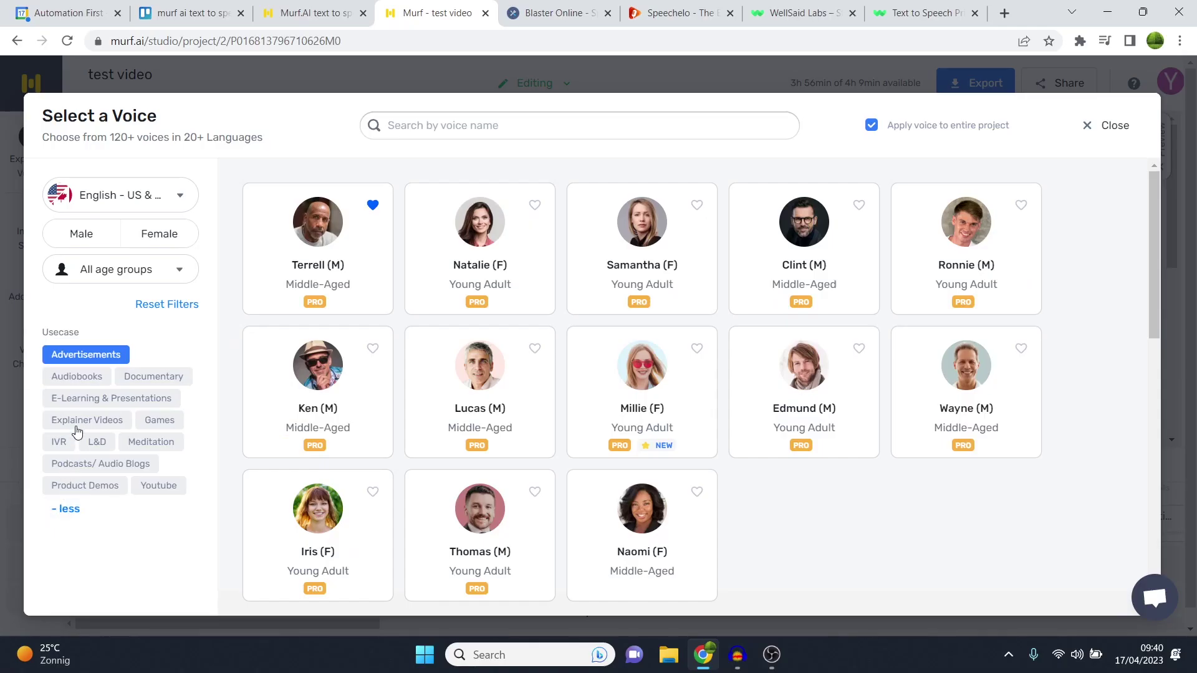
click(113, 360)
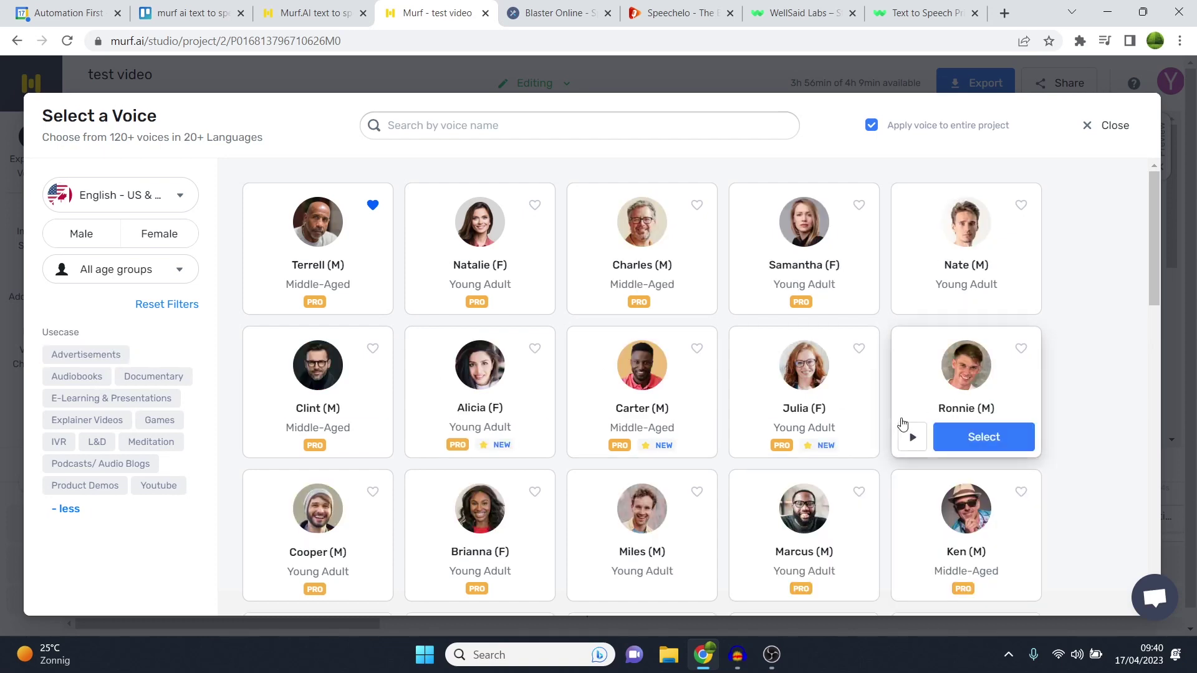
scroll(901, 424, down, 4)
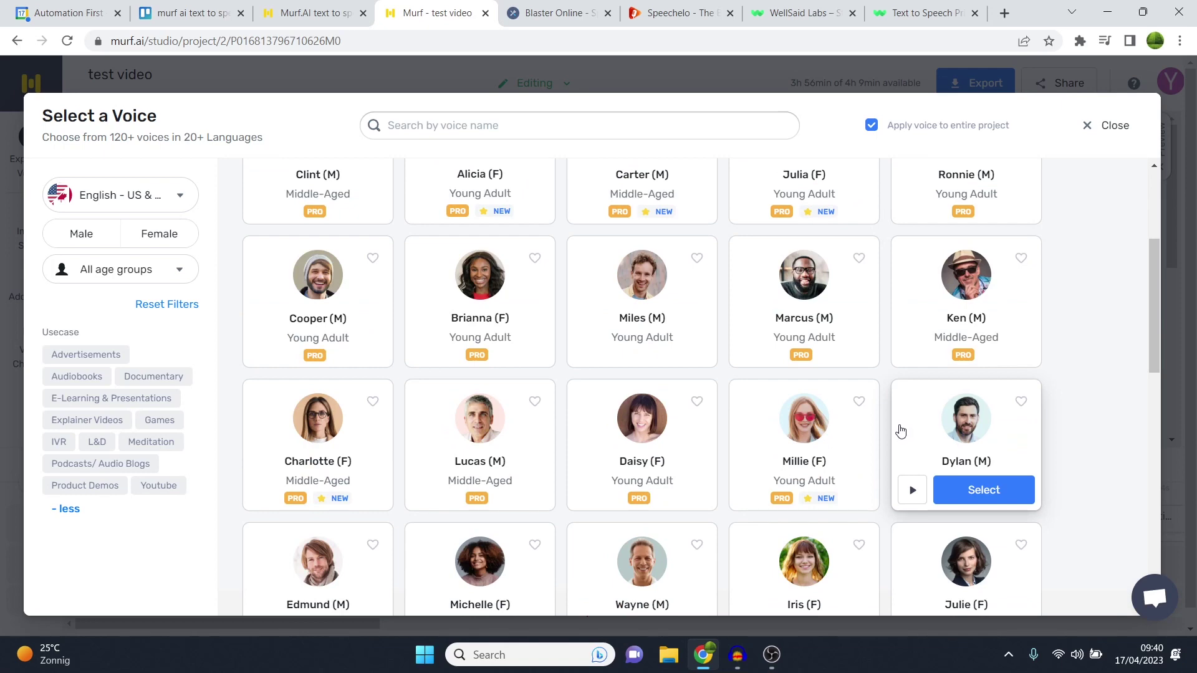
Preview Terrell's sample and select Terrell (M) as the script's voice
scroll(901, 430, up, 4)
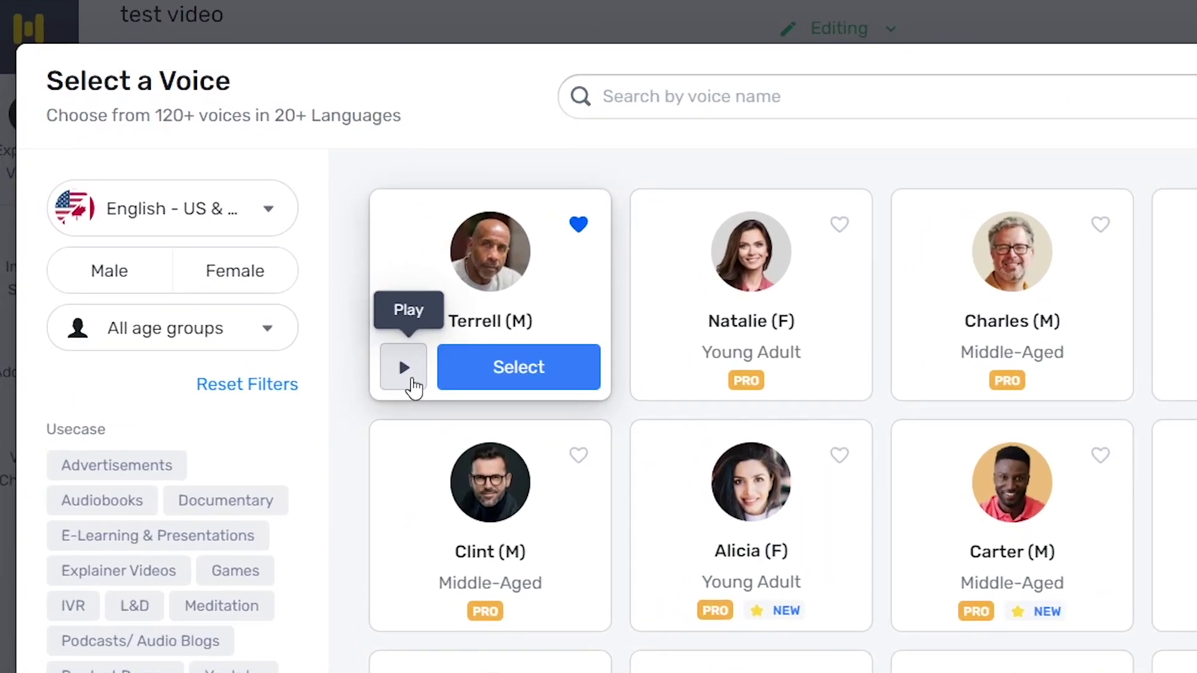
click(412, 380)
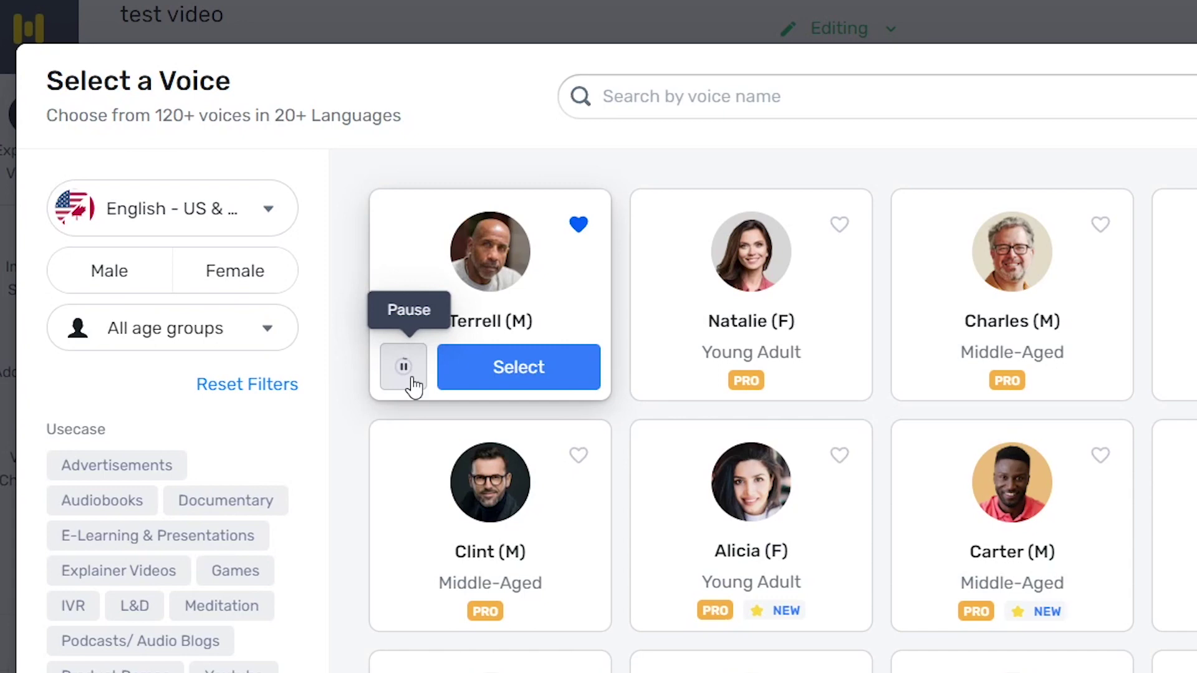
click(567, 382)
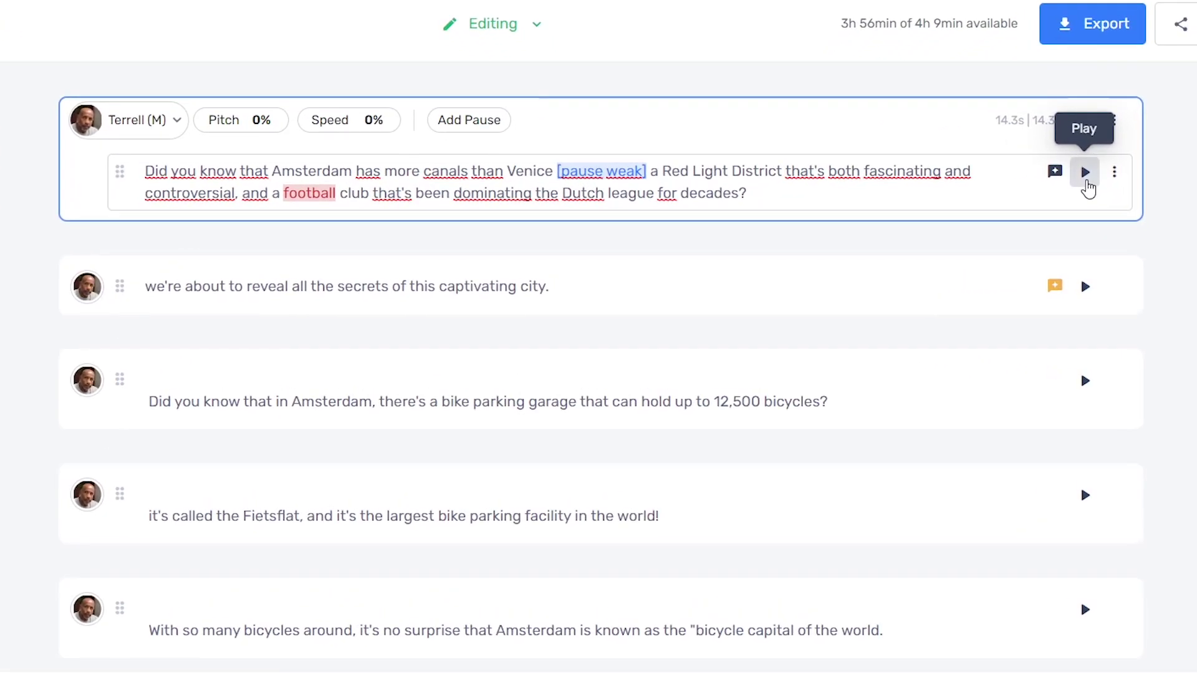
Play and pause the first Amsterdam paragraph in Terrell's voice, then select the word 'football'
click(1085, 172)
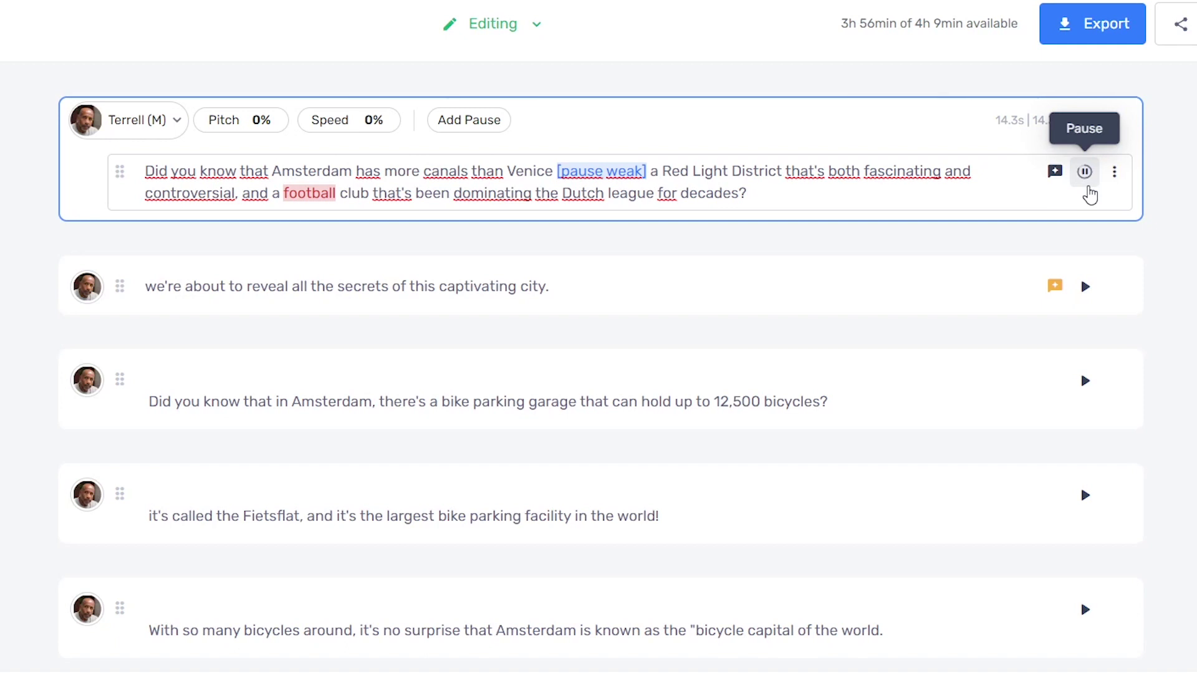
click(1084, 171)
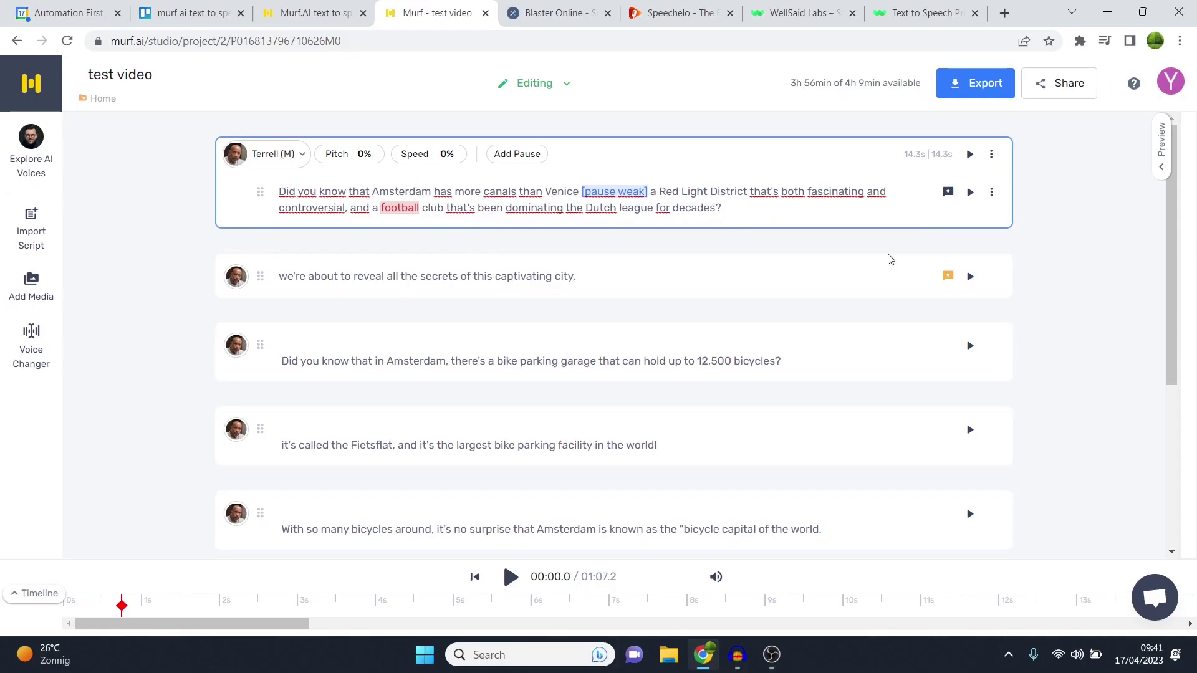
double_click(398, 209)
Close the 'football' pronunciation options and reopen the voice library, scrolling to its bottom
click(415, 192)
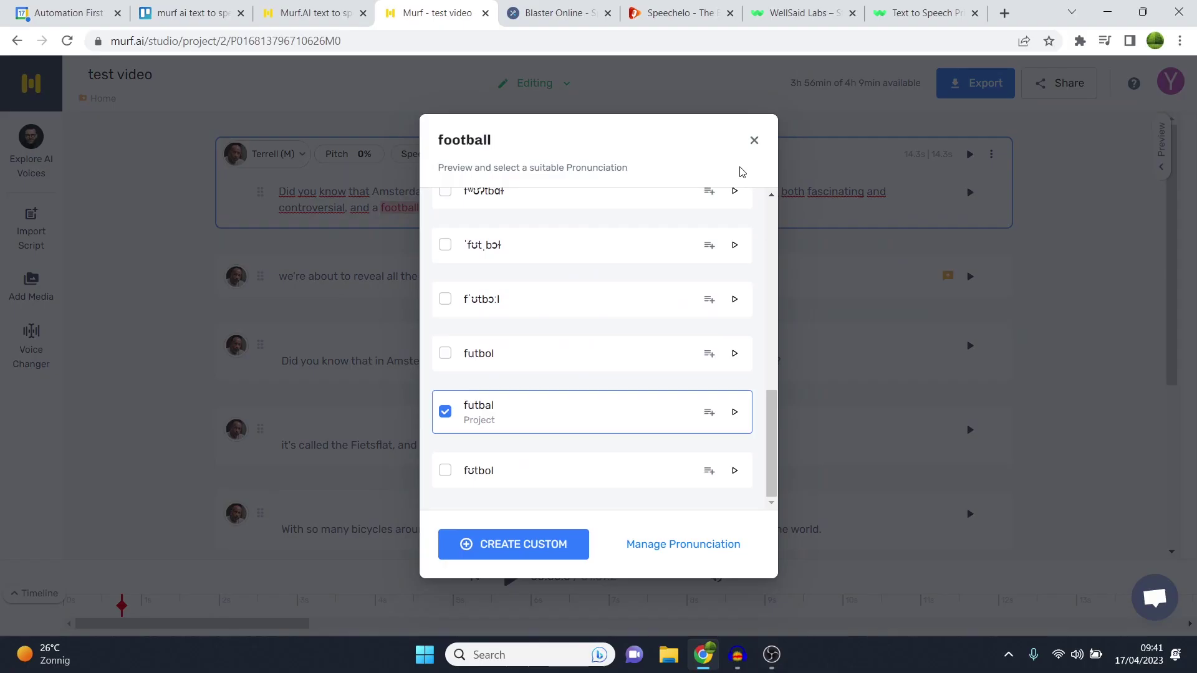
click(784, 109)
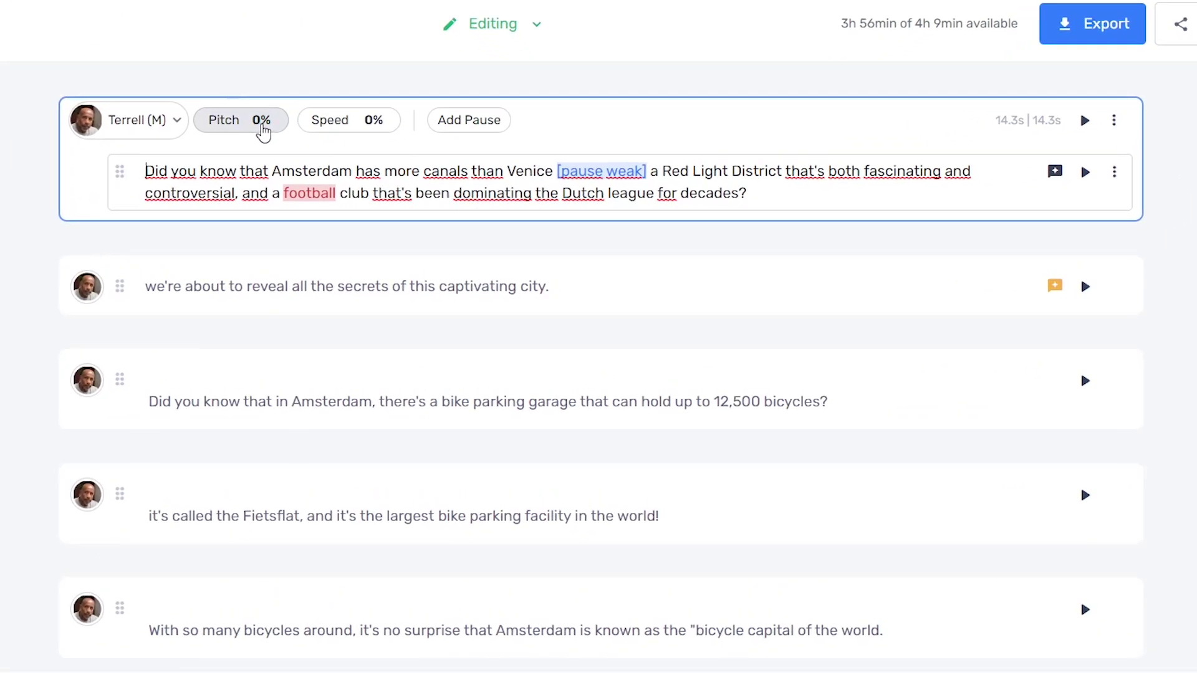
click(155, 119)
scroll(849, 355, down, 5)
scroll(851, 358, down, 10)
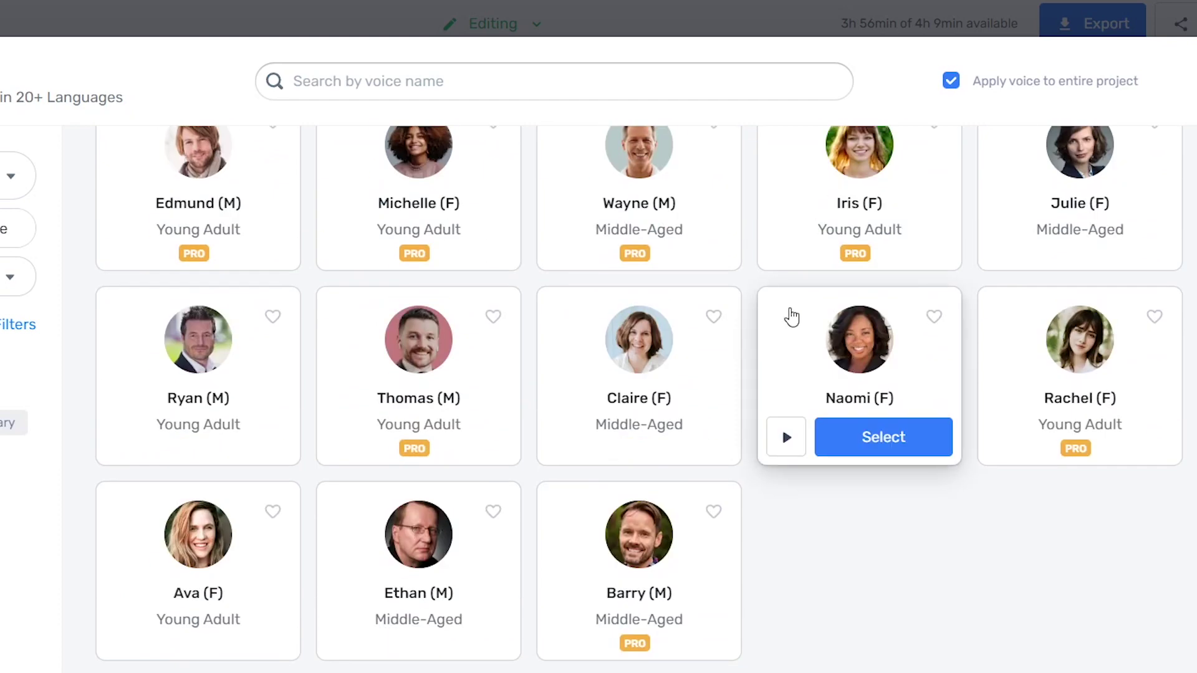
Select Rachel (F) as the voice and generate the first paragraph's audio
click(1088, 453)
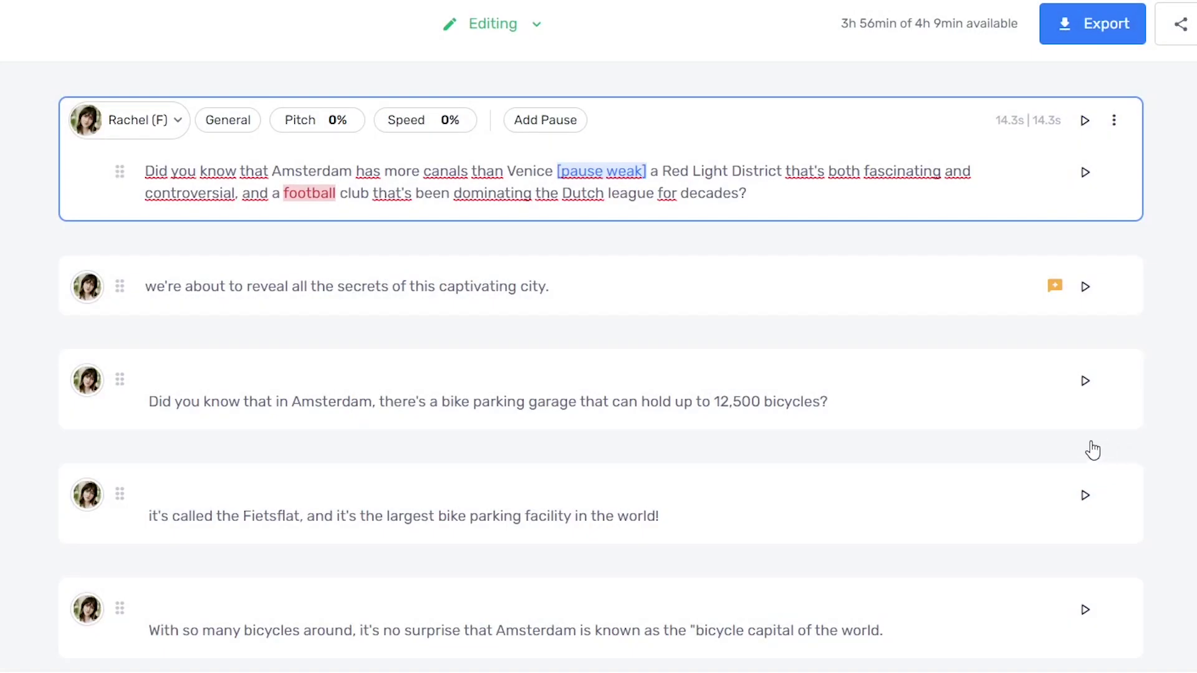
click(1085, 173)
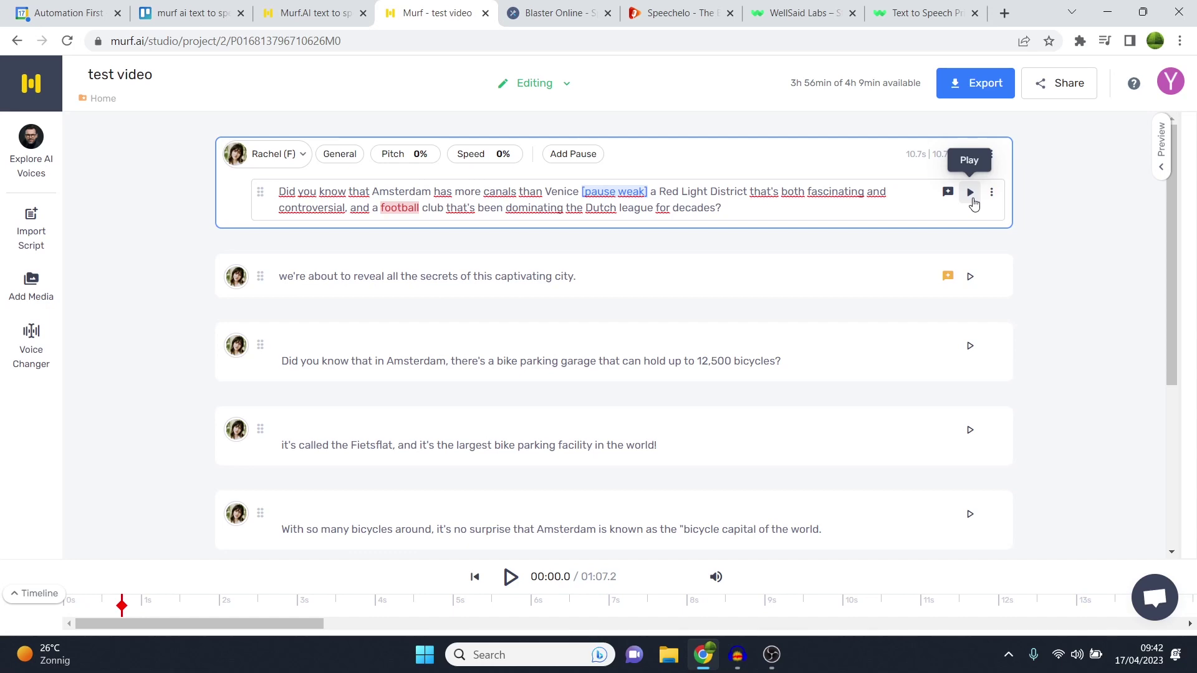
Play the first paragraph in Rachel's voice, then open Emphasis for the 'captivating city' block
click(970, 193)
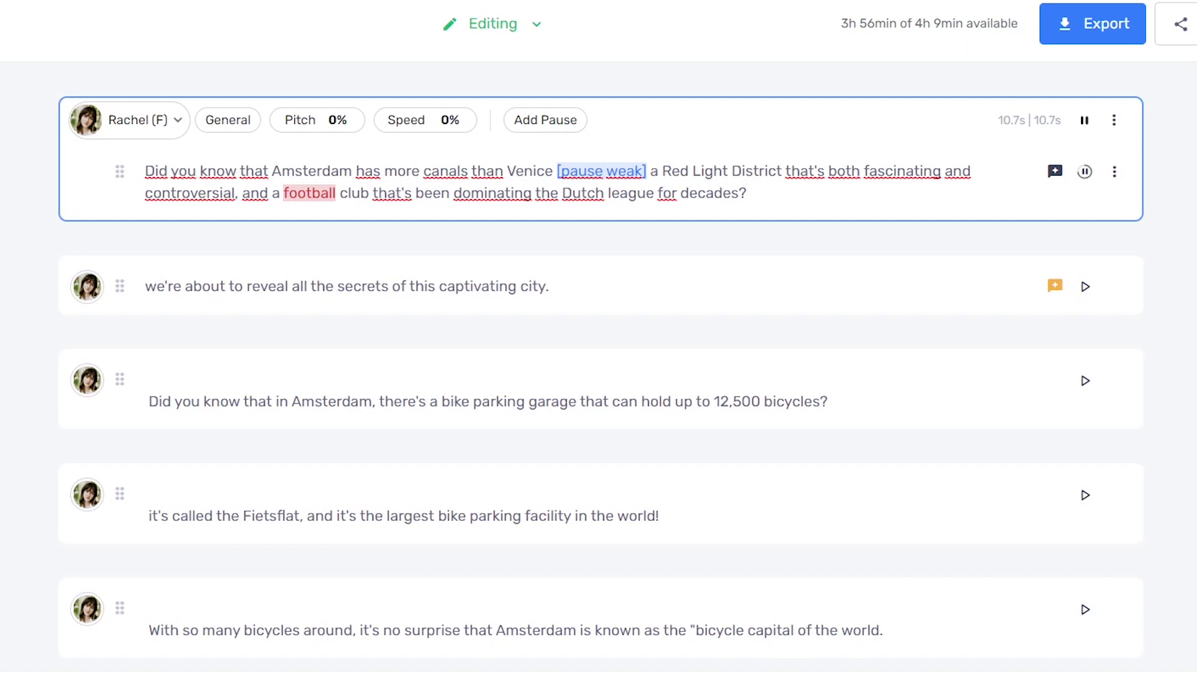
click(1084, 172)
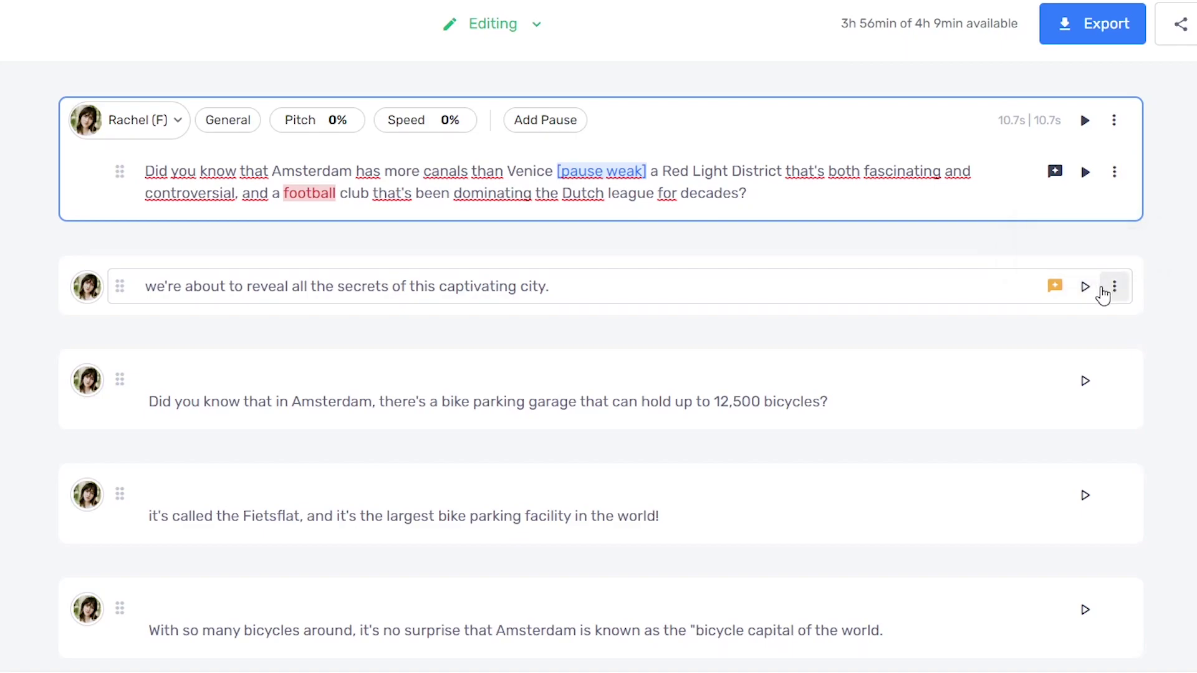
click(1051, 288)
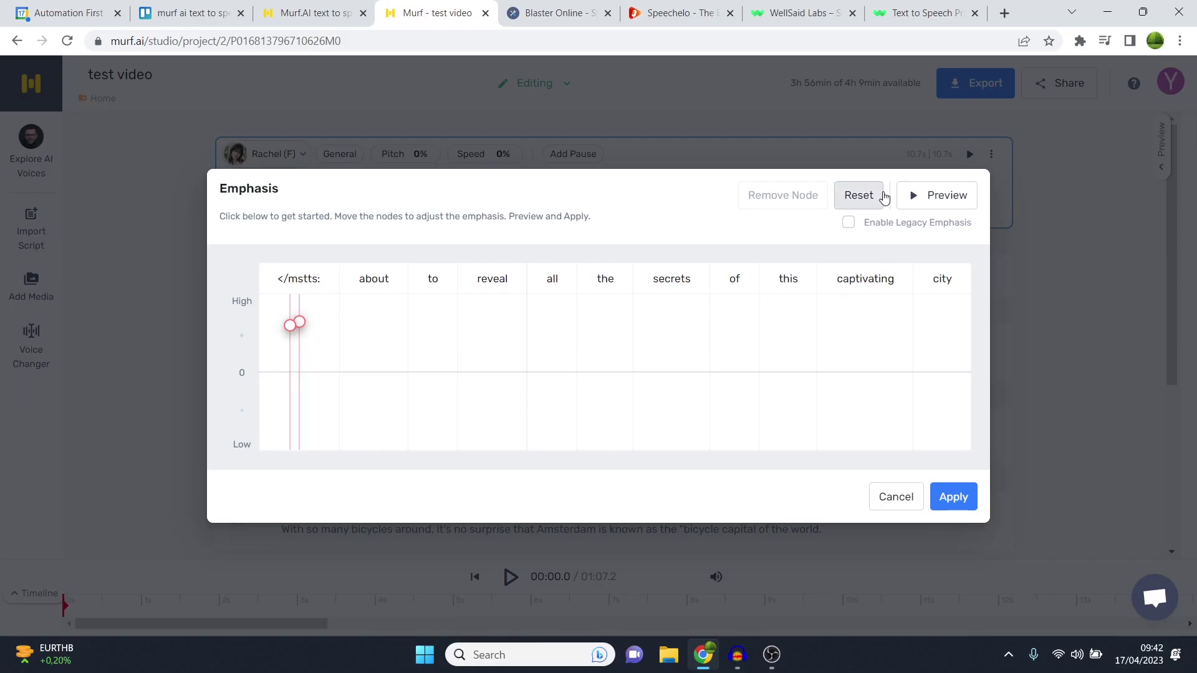
Reset the emphasis, add emphasis on 'captivating' and 'city', and apply it
click(875, 196)
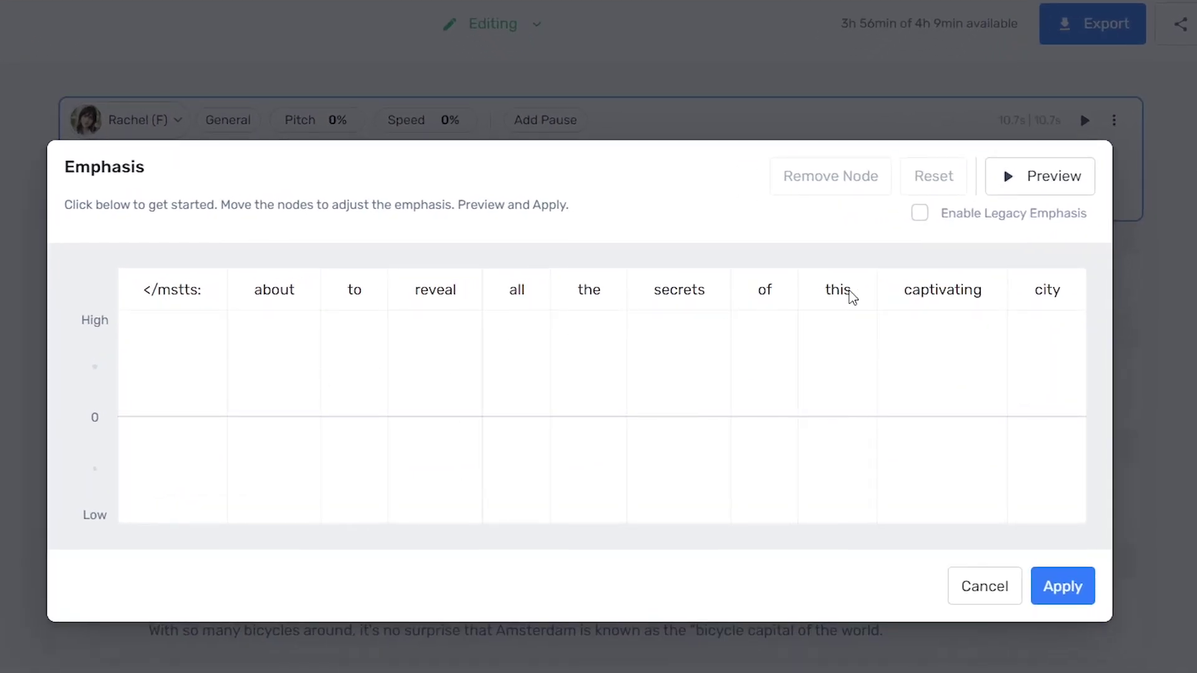
click(931, 368)
click(1048, 367)
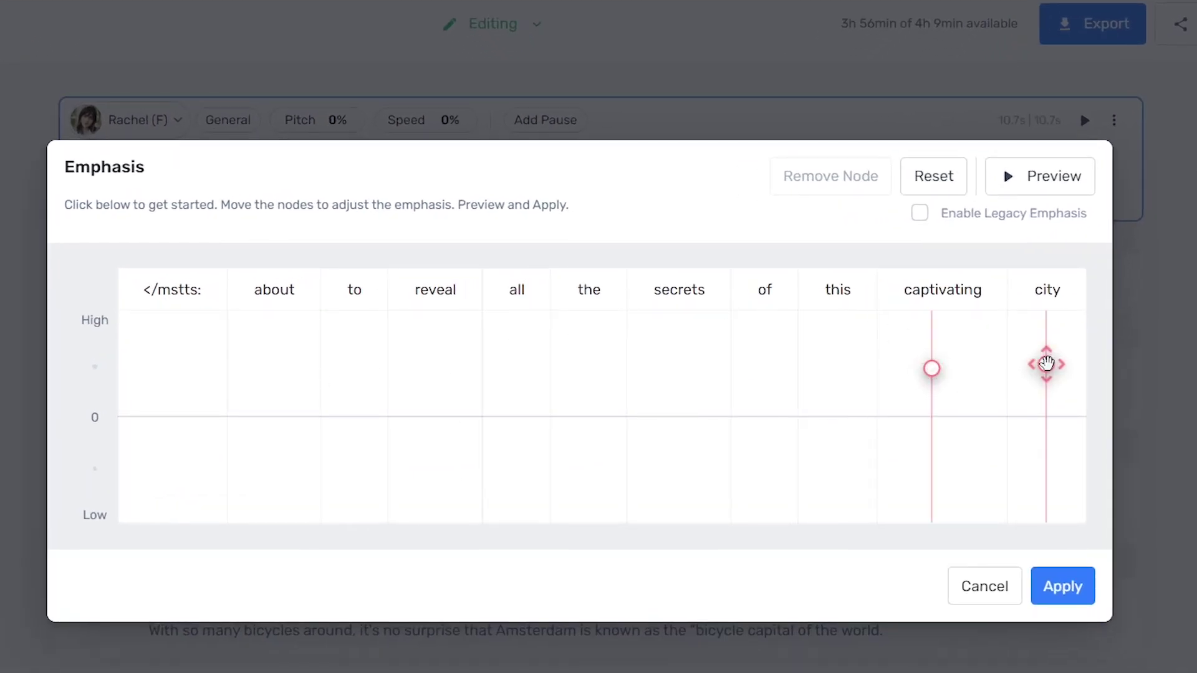
click(1060, 585)
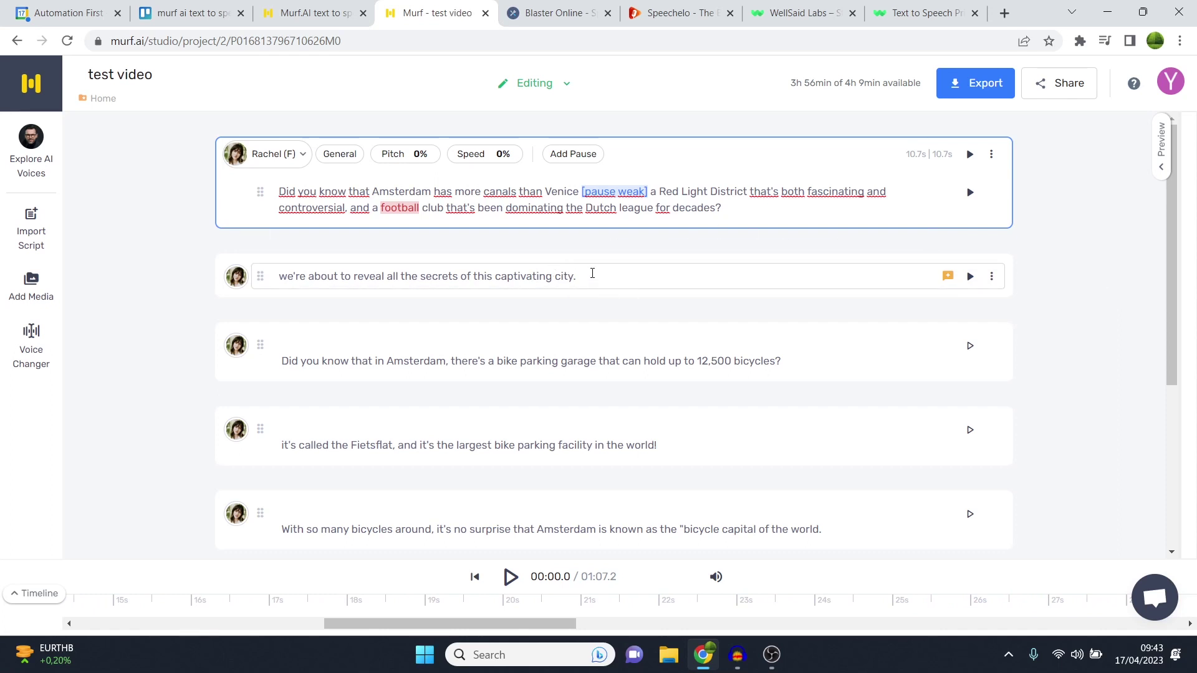
Browse the second paragraph's voice options without changing them, glance at Speechelo, and return to the project
mouse_move(564, 250)
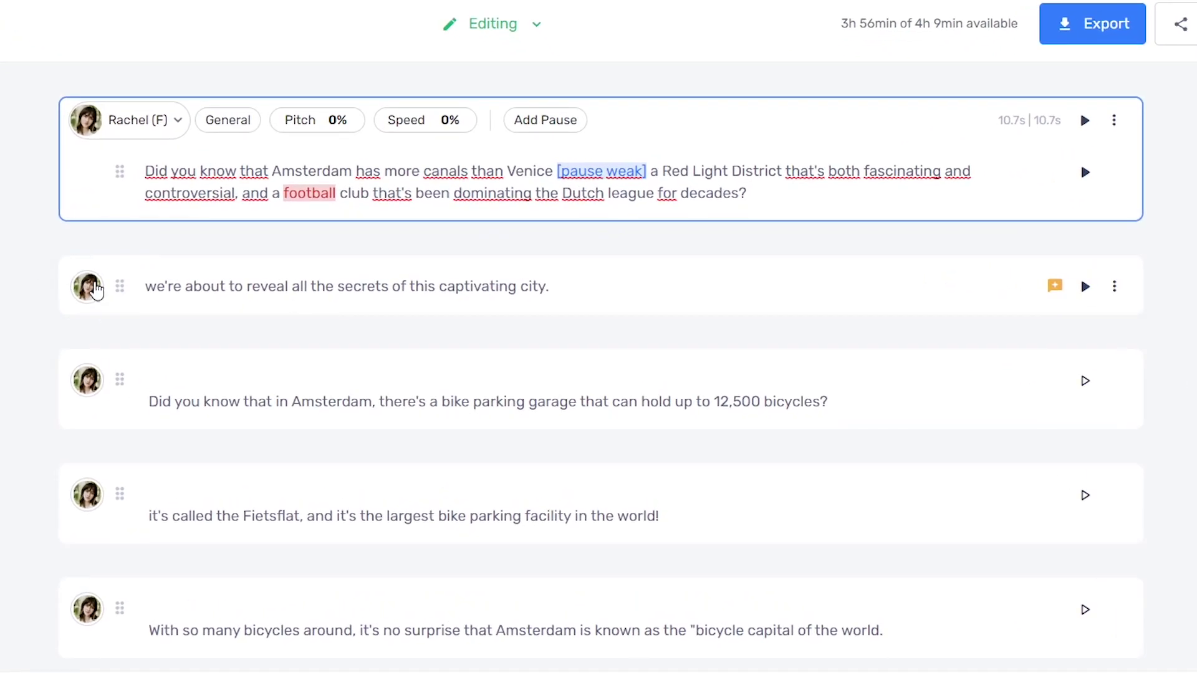
click(94, 287)
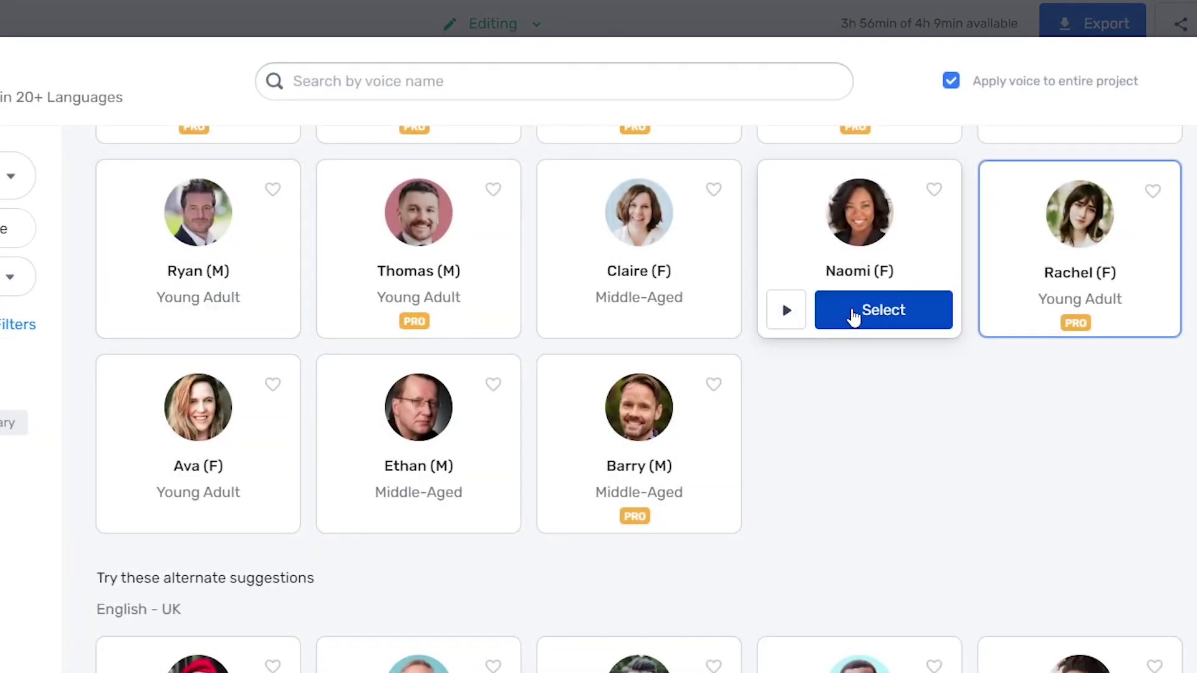
scroll(860, 299, up, 5)
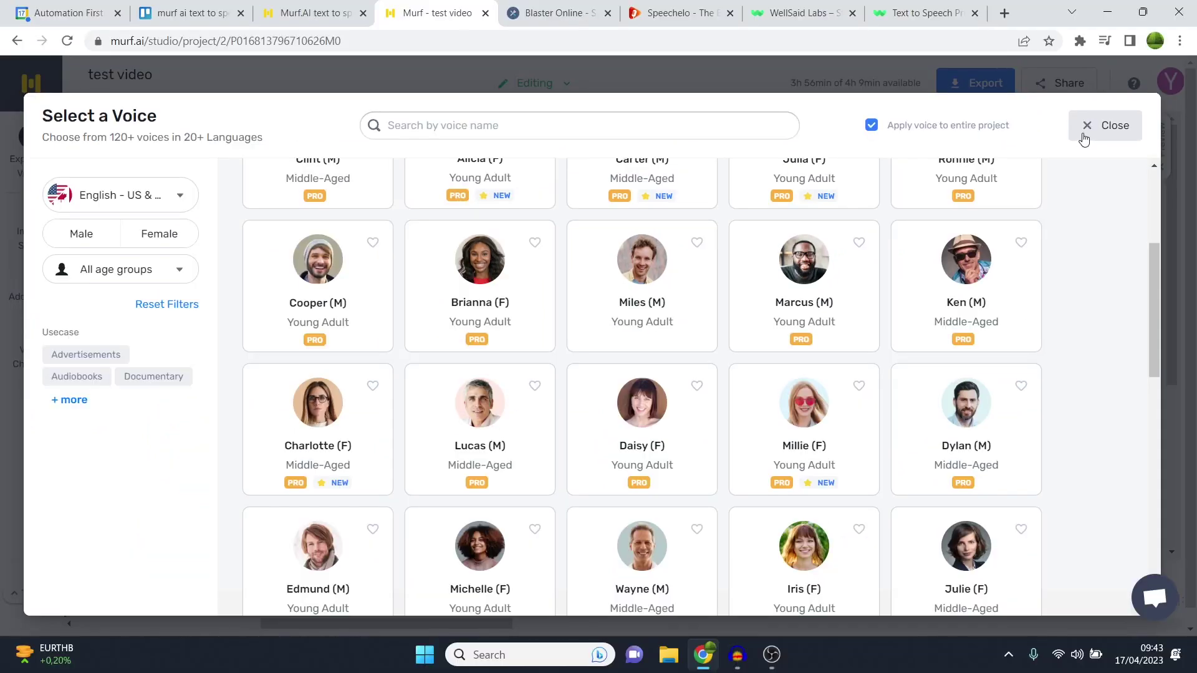
click(1081, 135)
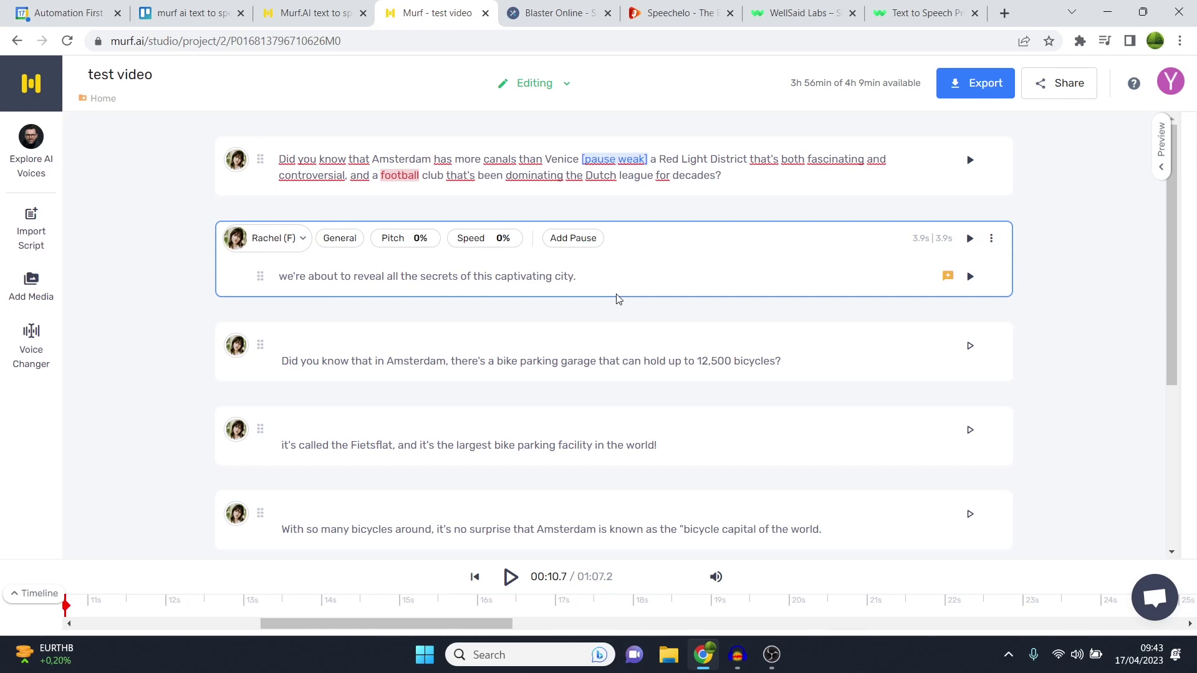
click(556, 12)
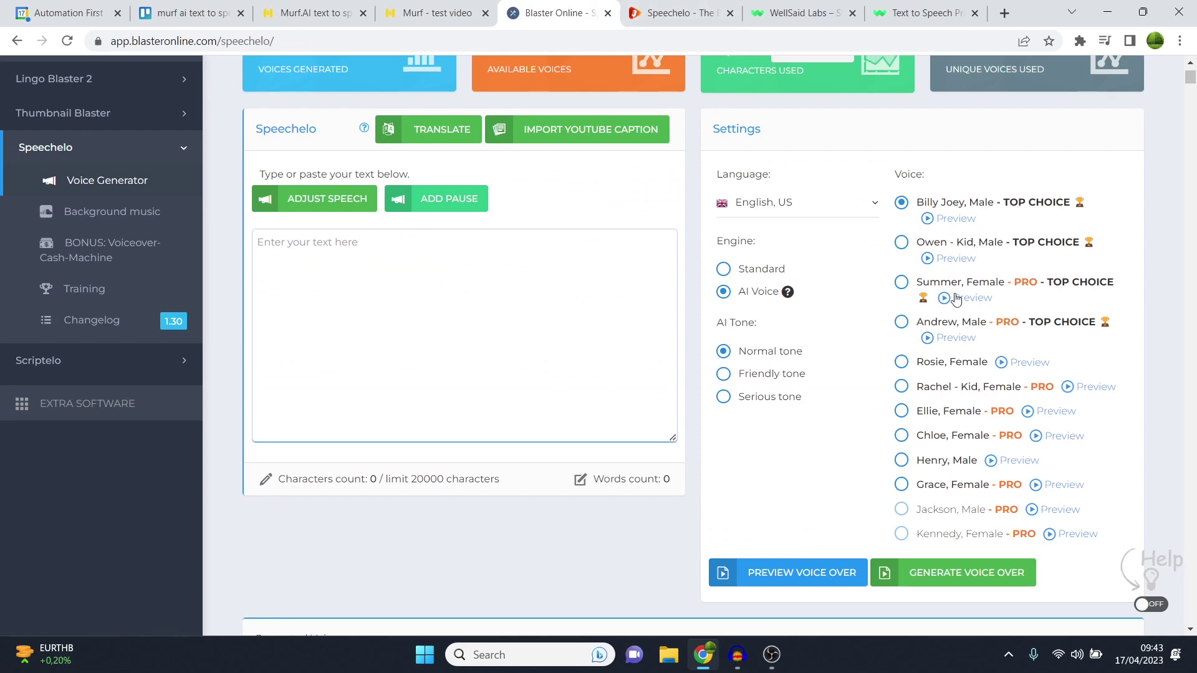
click(436, 12)
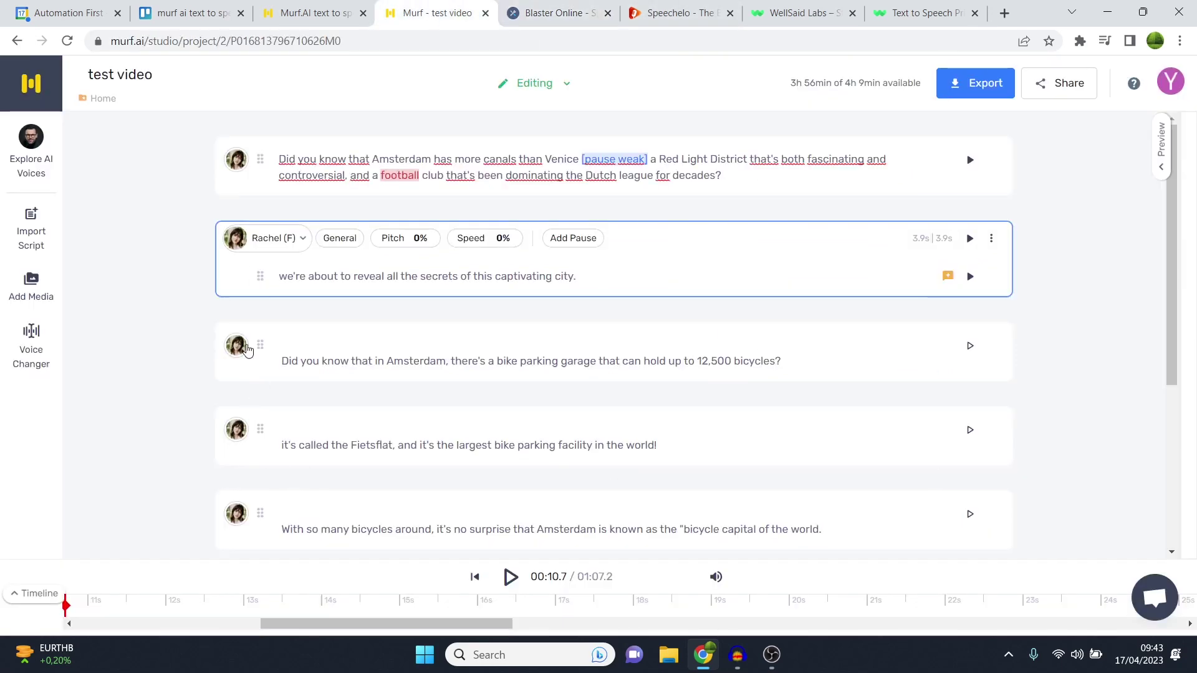
Voice the bike parking garage line with Michelle (F) and generate its audio
click(245, 348)
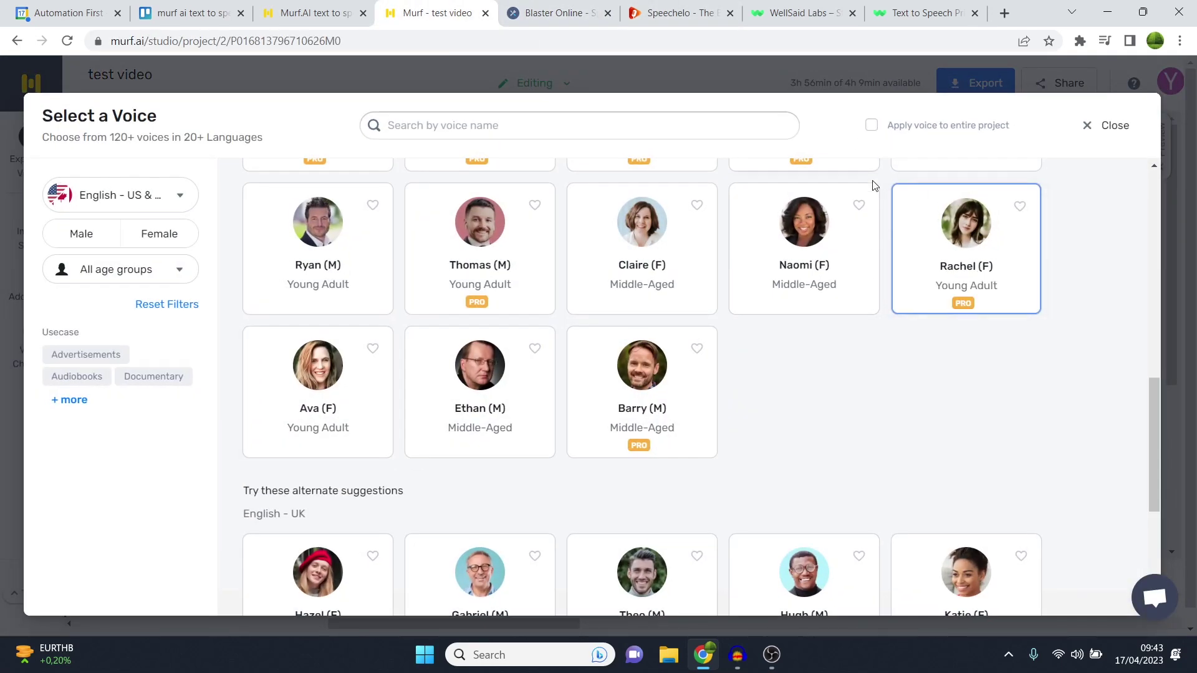
scroll(770, 321, up, 5)
scroll(770, 336, down, 5)
scroll(772, 337, up, 3)
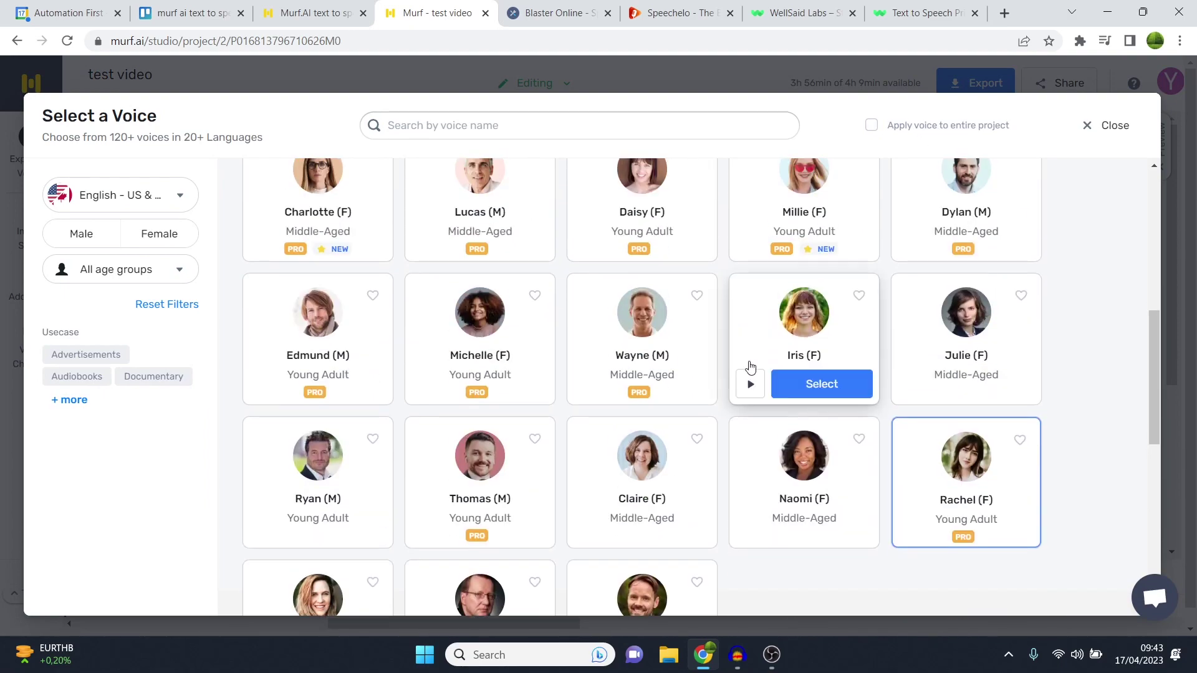
scroll(750, 367, up, 9)
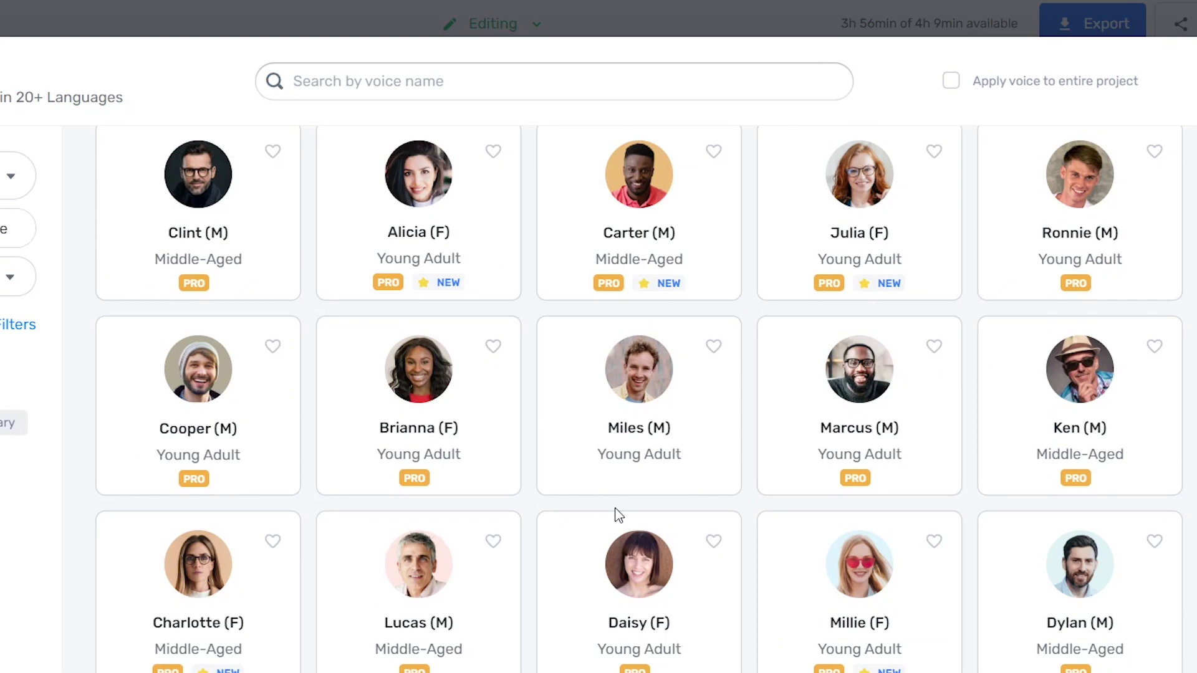
scroll(956, 534, up, 3)
scroll(667, 544, down, 6)
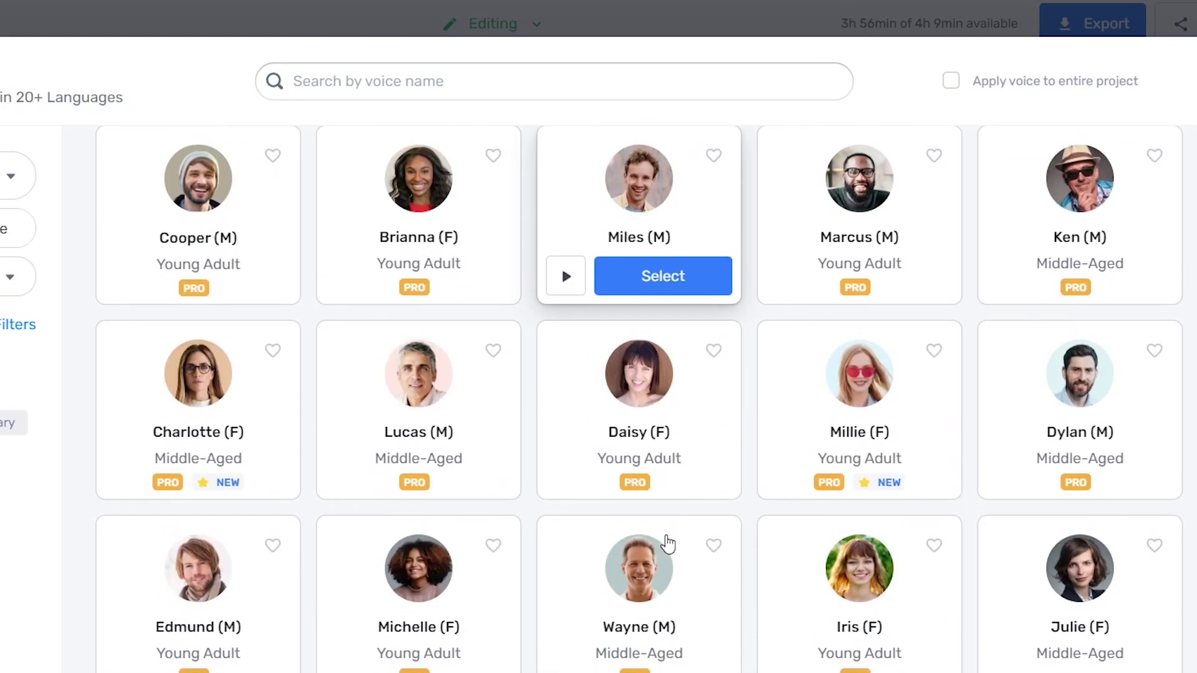
scroll(686, 546, down, 2)
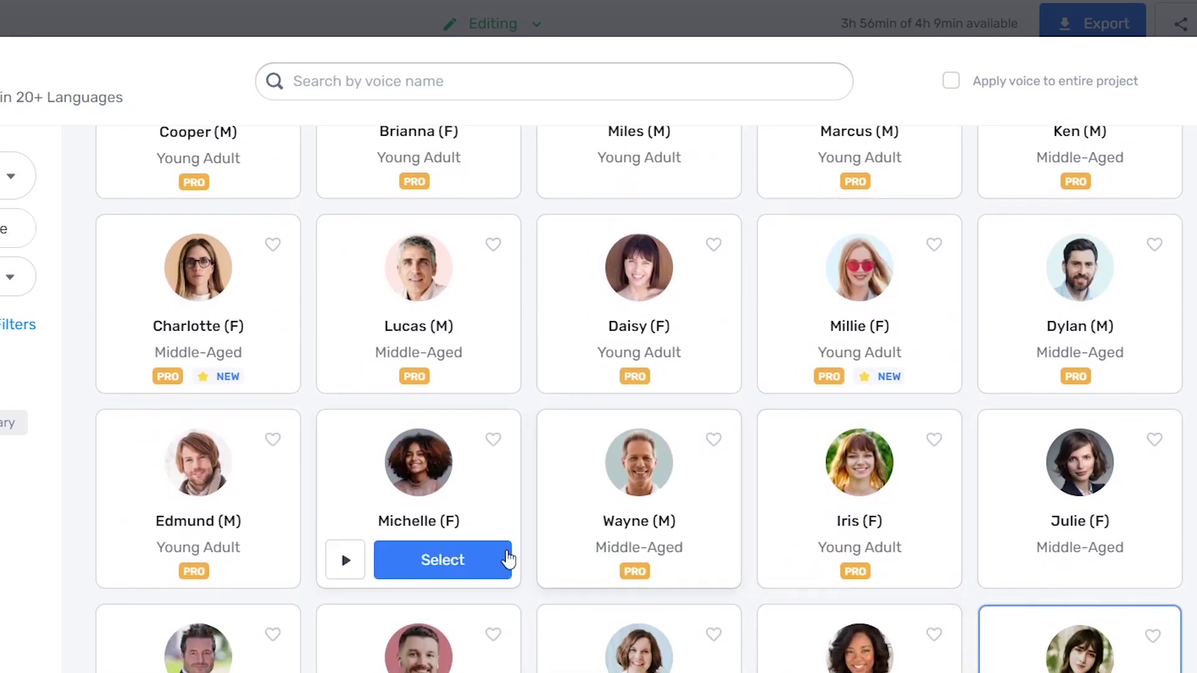
click(422, 564)
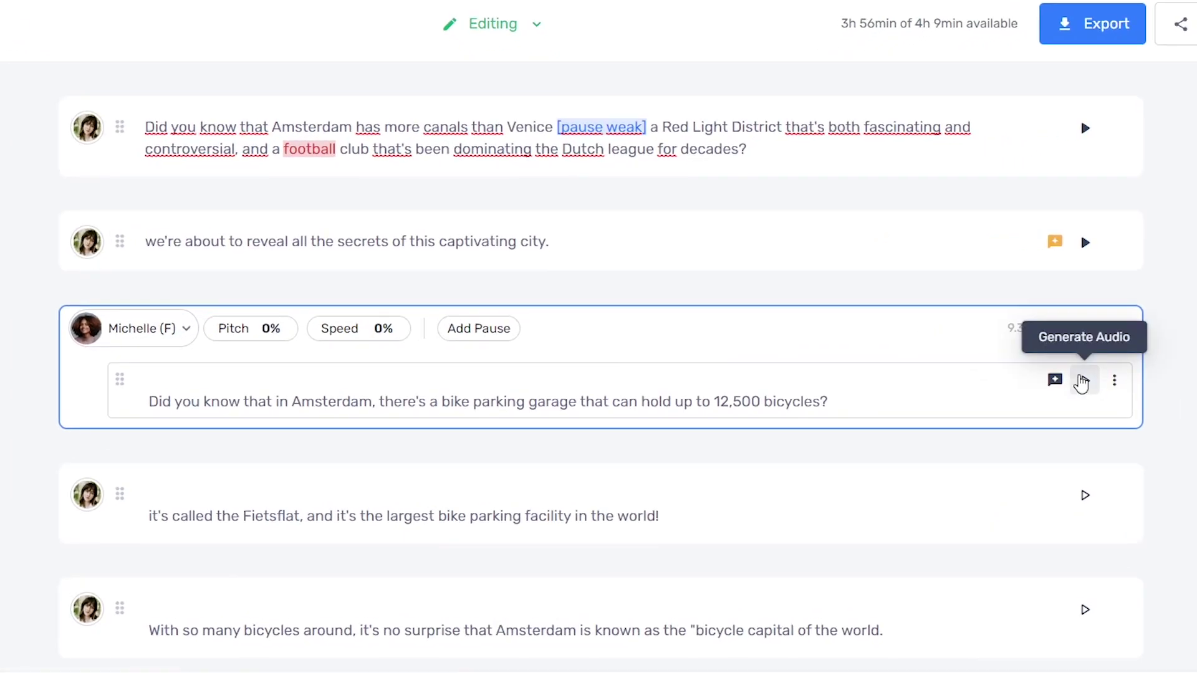
click(1081, 381)
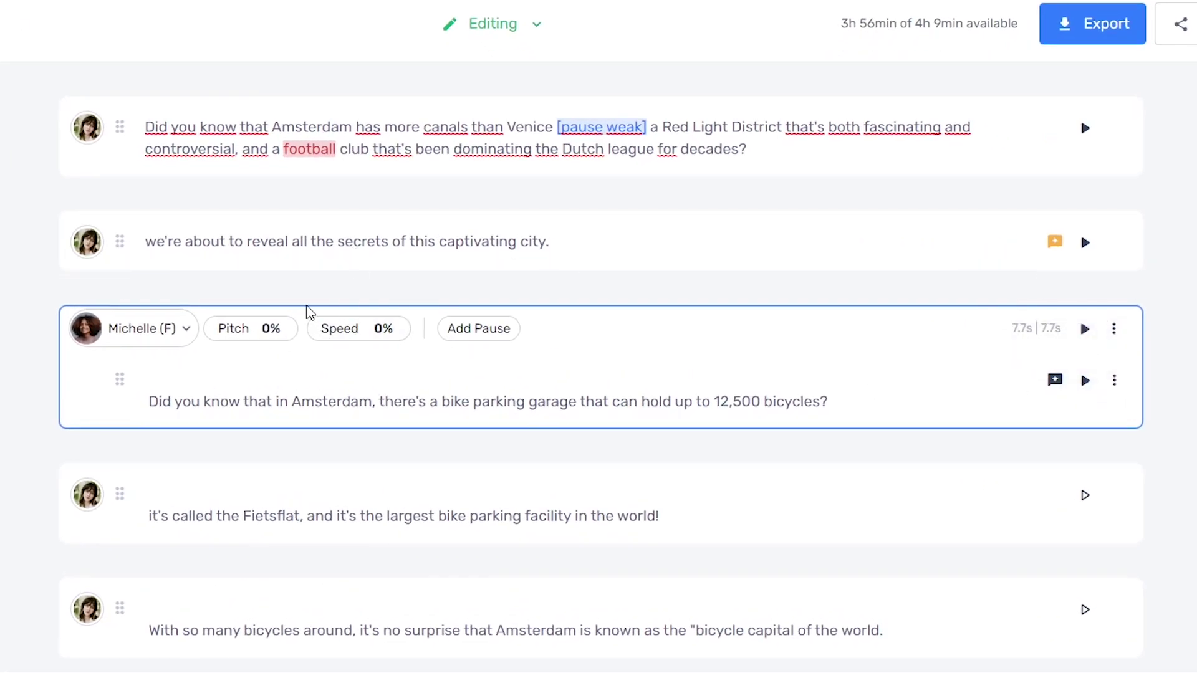
click(93, 131)
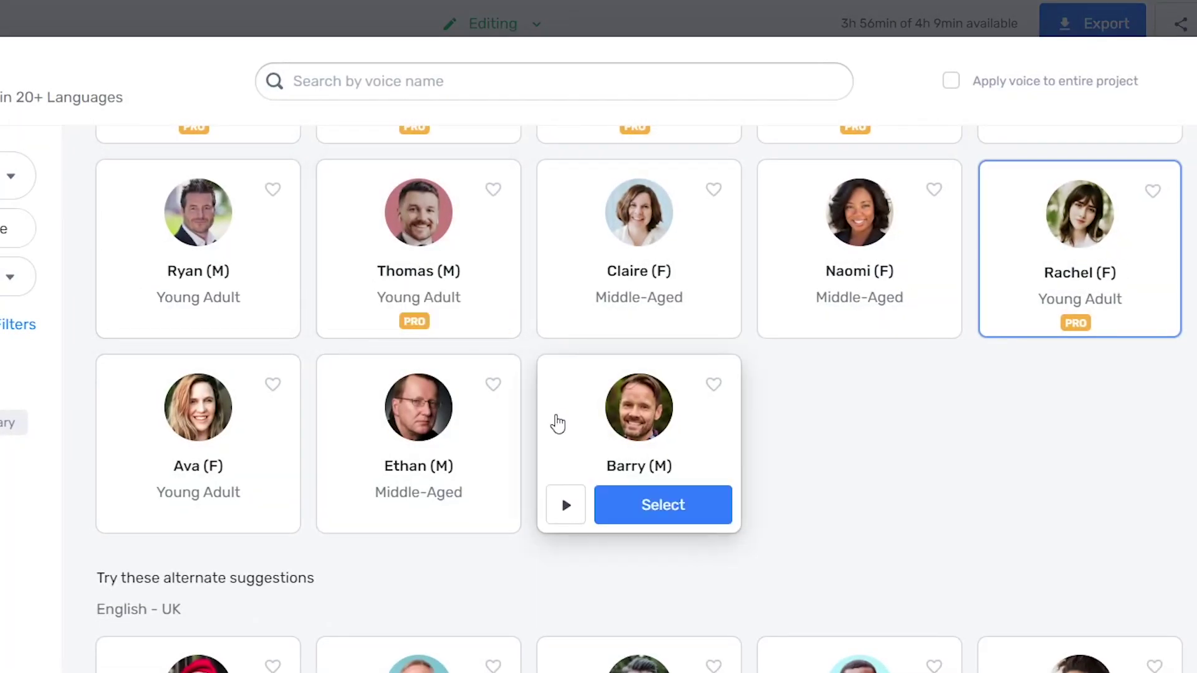
scroll(756, 459, up, 15)
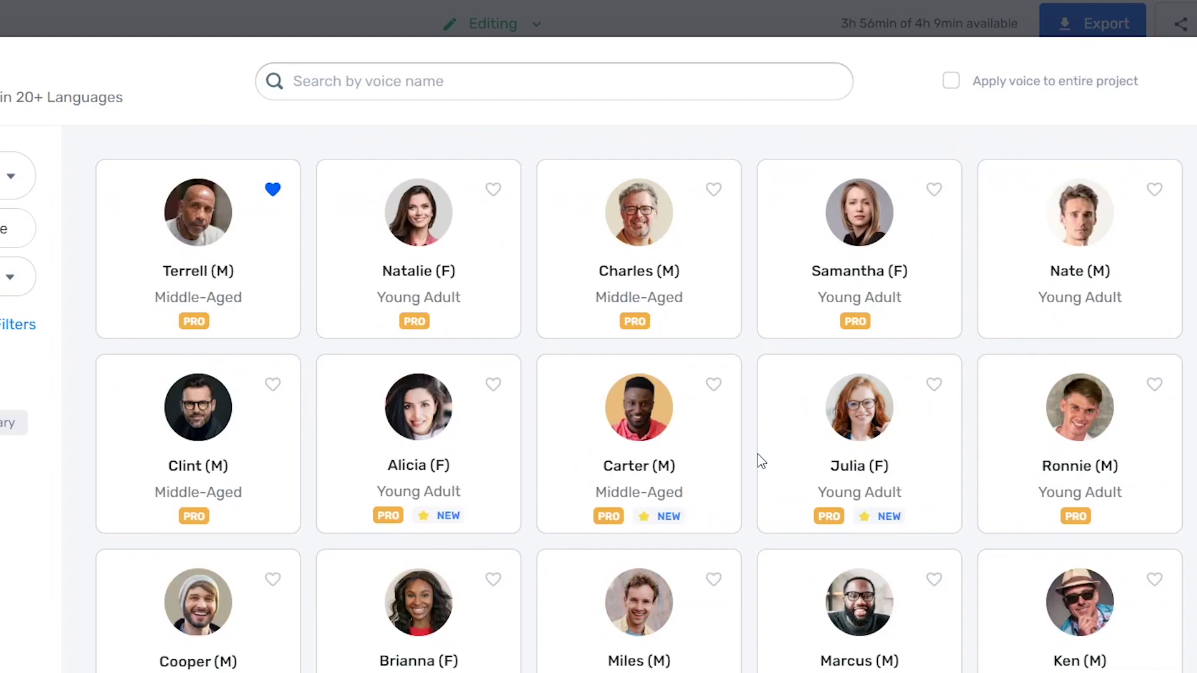
scroll(758, 460, down, 20)
scroll(801, 475, down, 10)
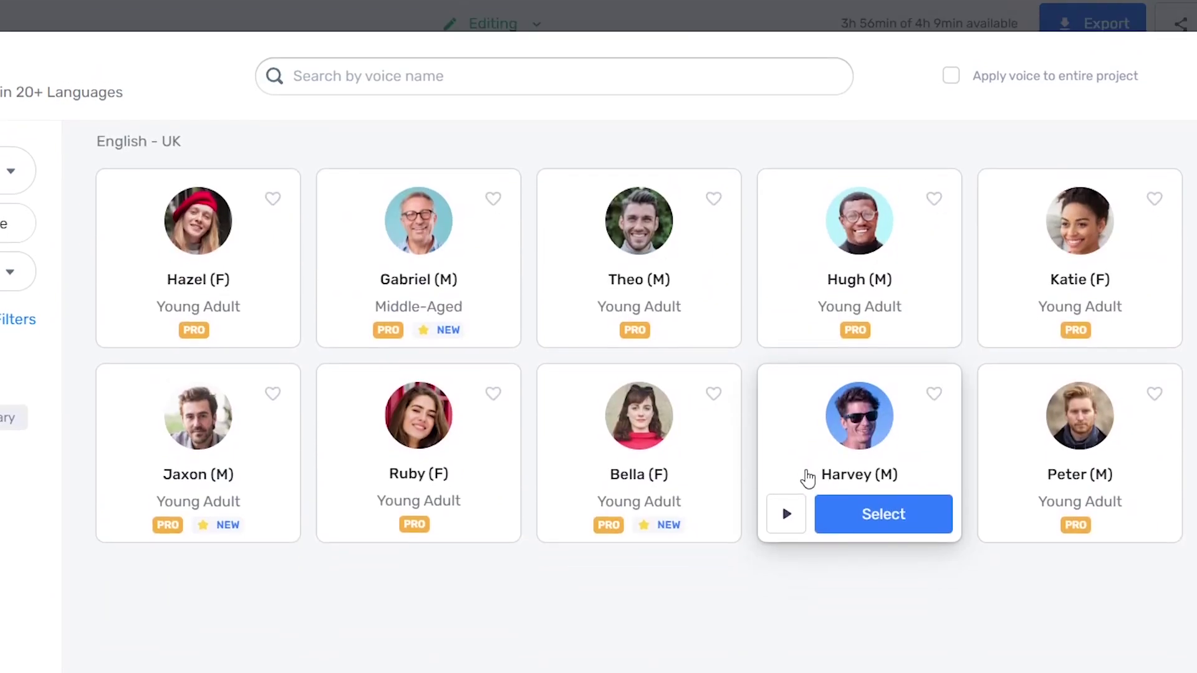
scroll(876, 569, up, 20)
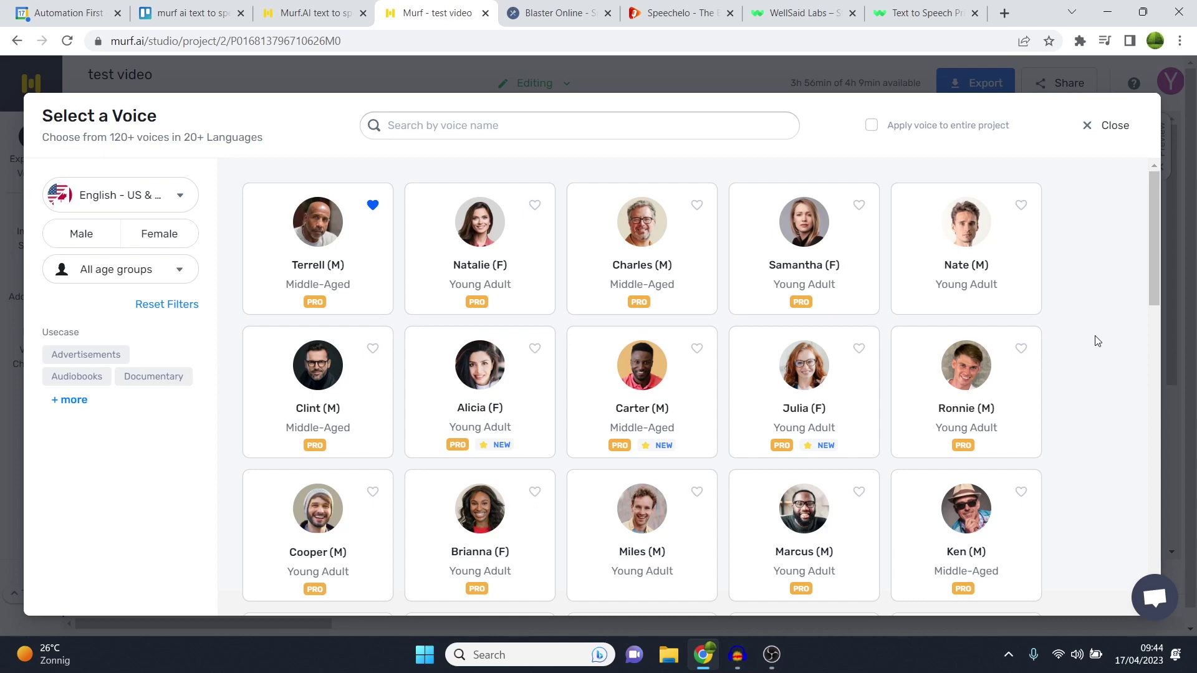
click(1106, 139)
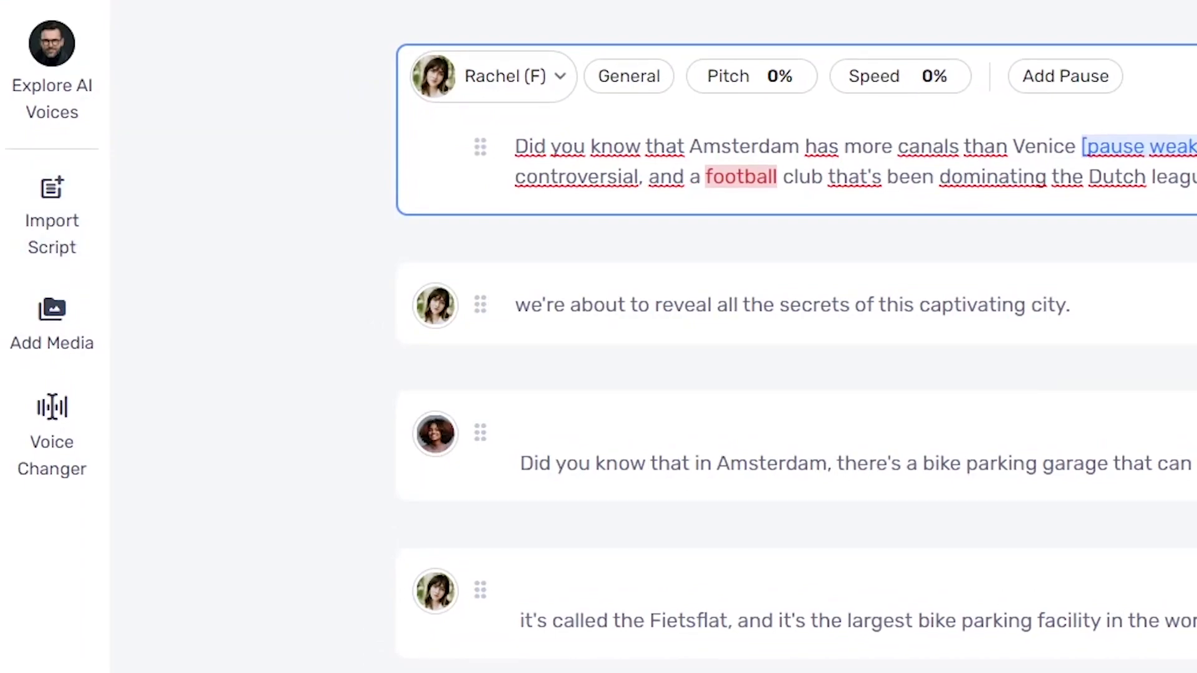
Switch the bike parking garage line back to Rachel (F) and select the bicycle capital block
scroll(769, 301, down, 5)
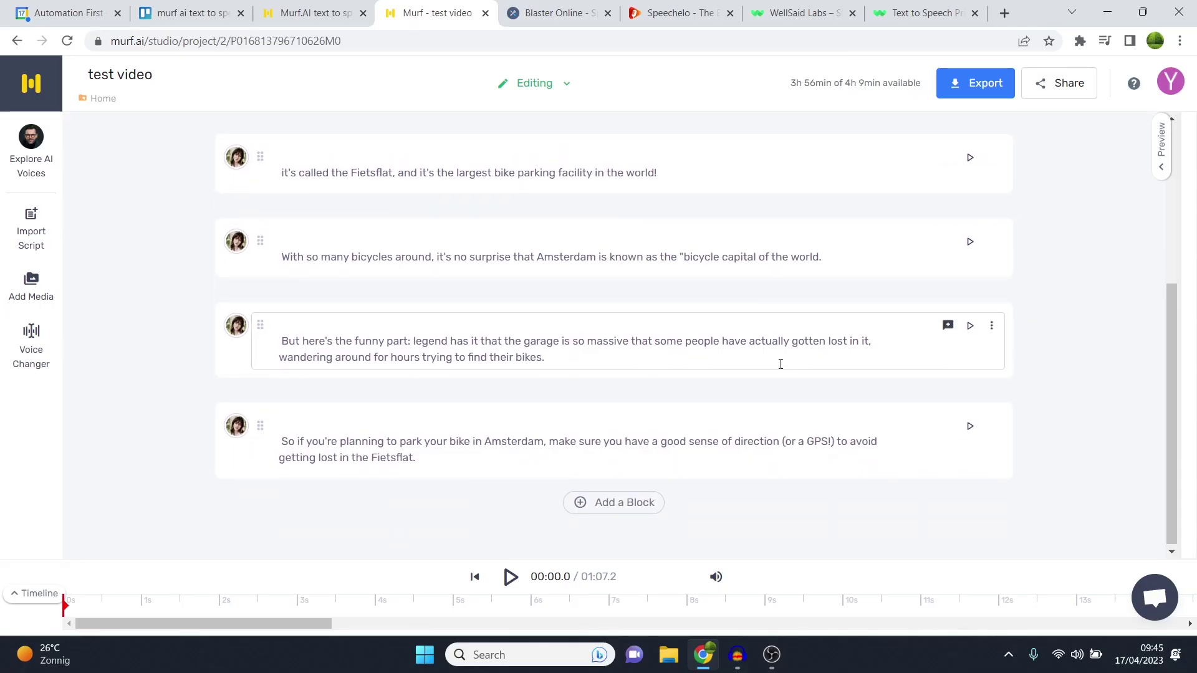
scroll(780, 363, up, 5)
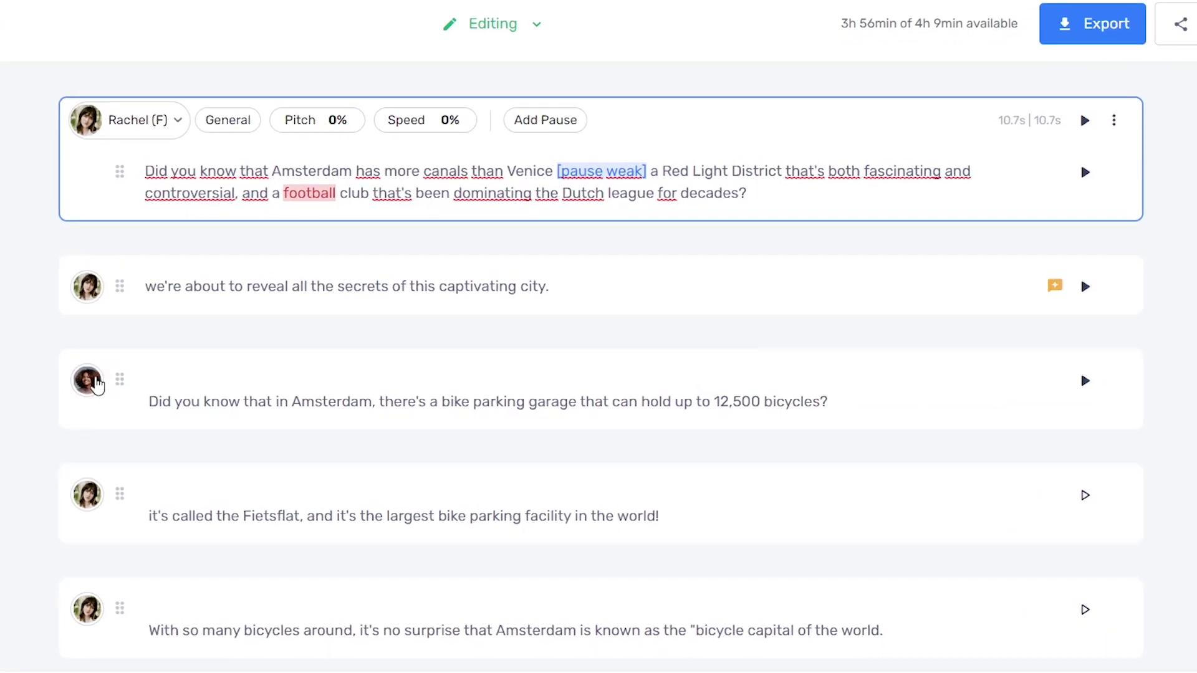
click(97, 386)
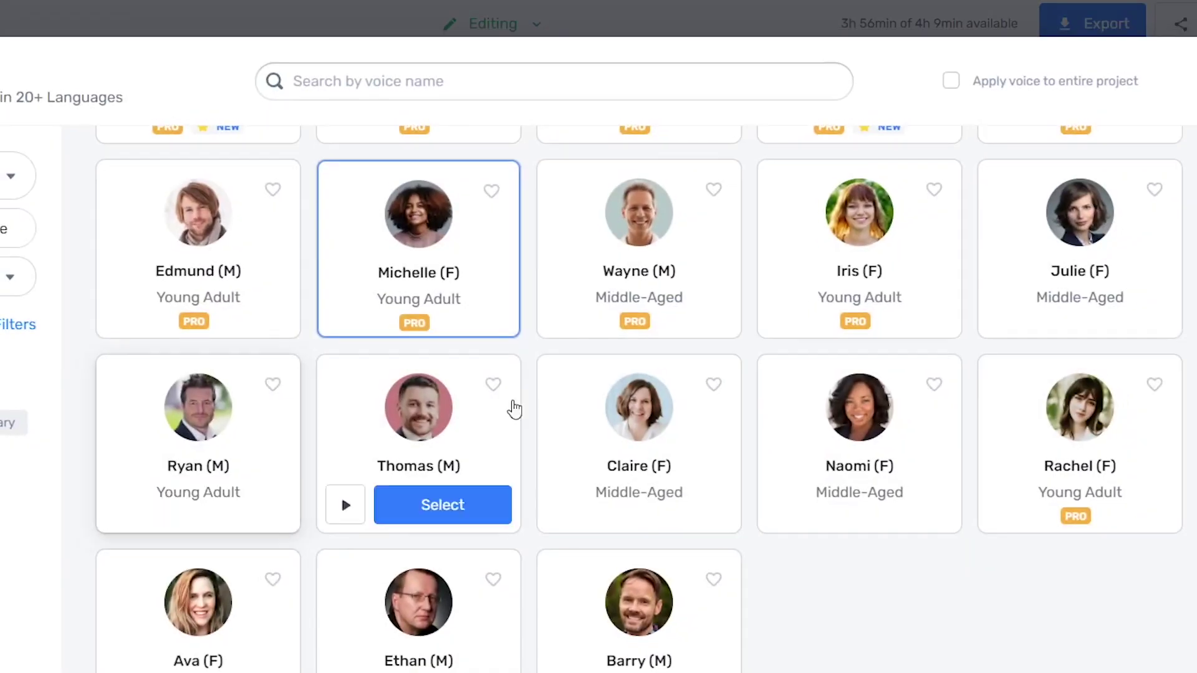
click(1135, 507)
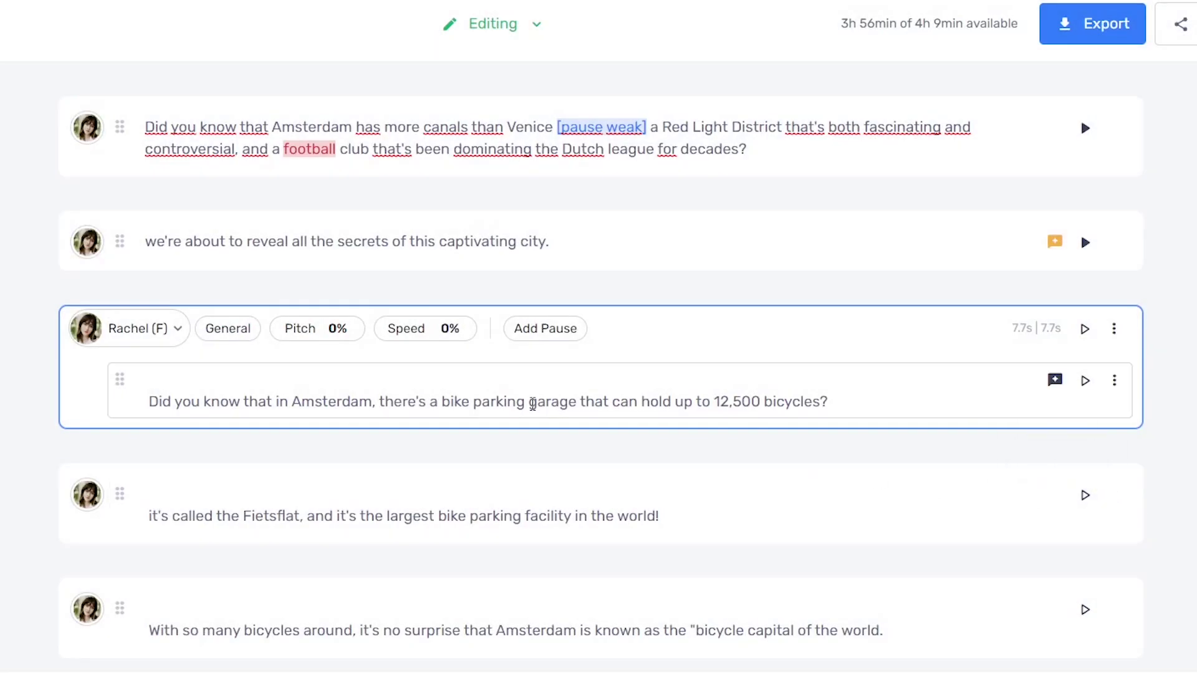
scroll(534, 401, down, 7)
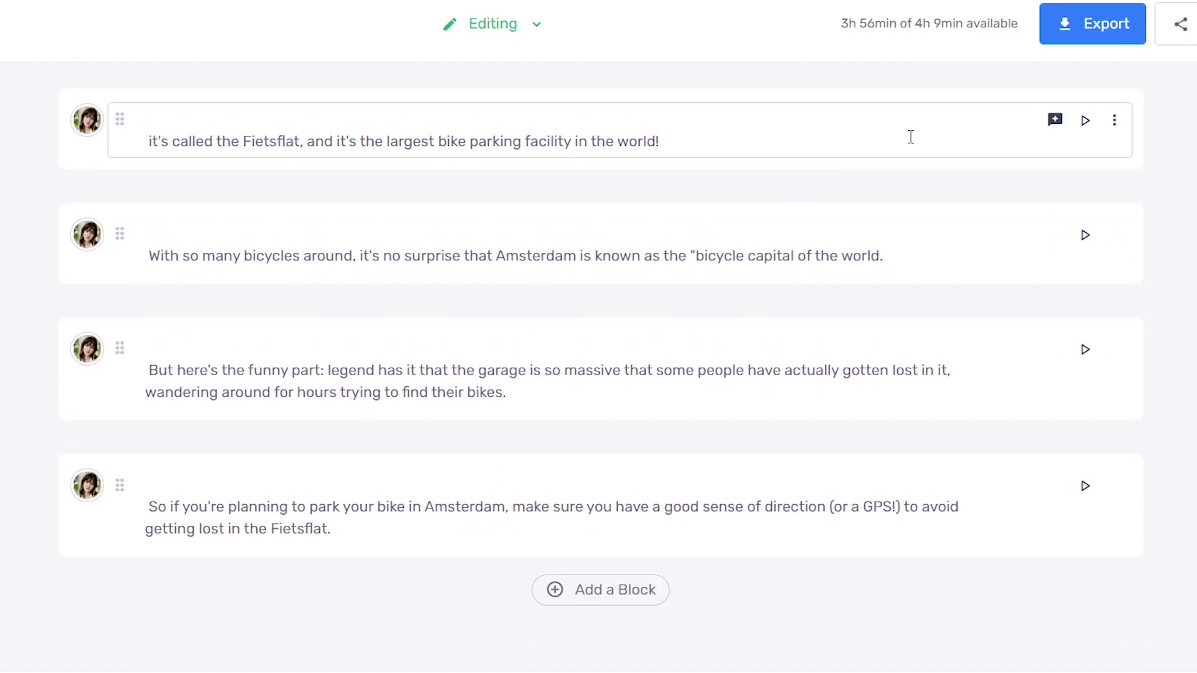
click(914, 243)
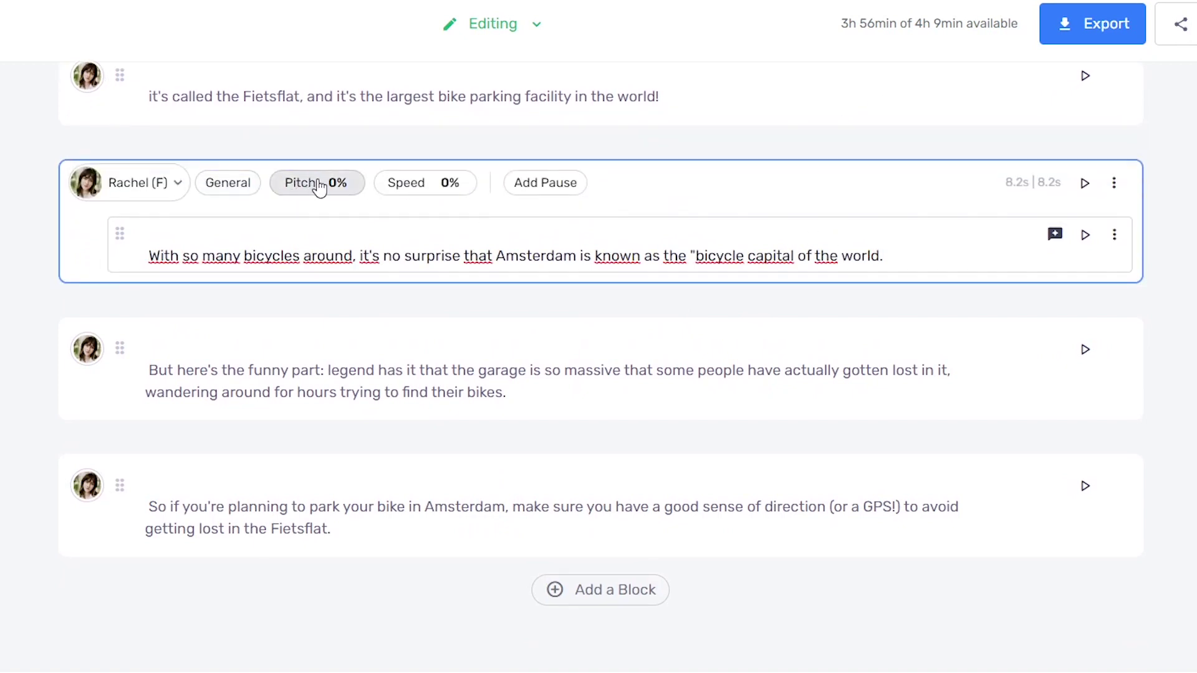
Give the bicycle capital line Rachel's Excited style and regenerate its 6.7s audio
click(228, 183)
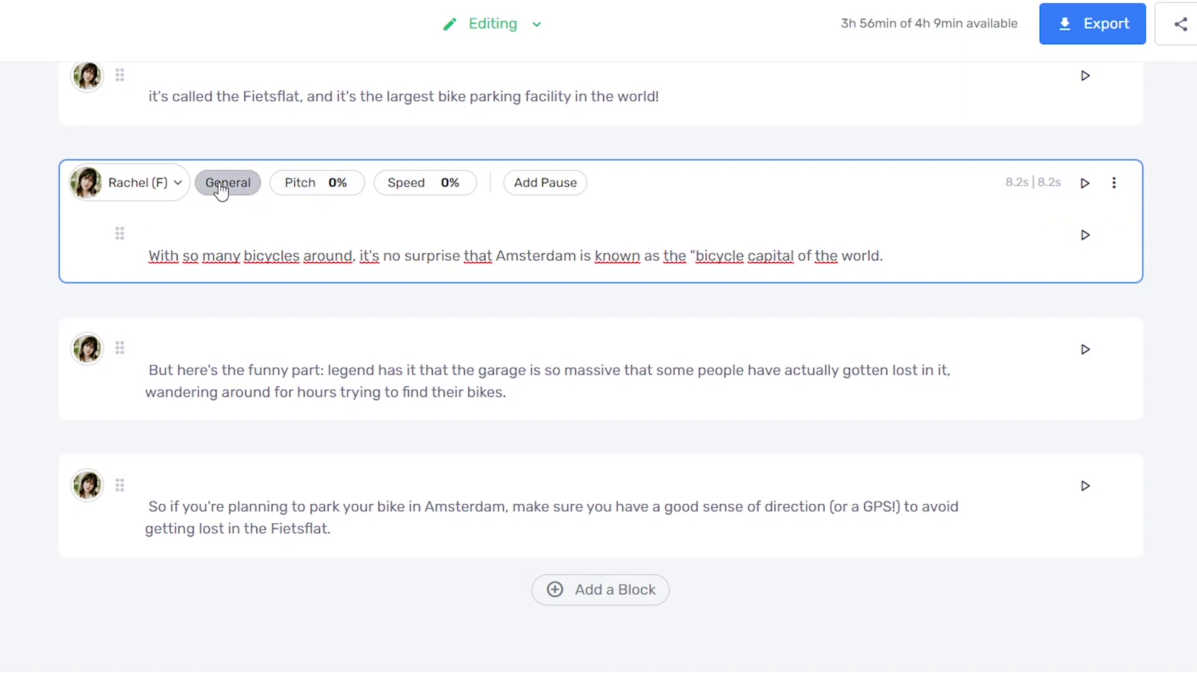
scroll(323, 430, down, 2)
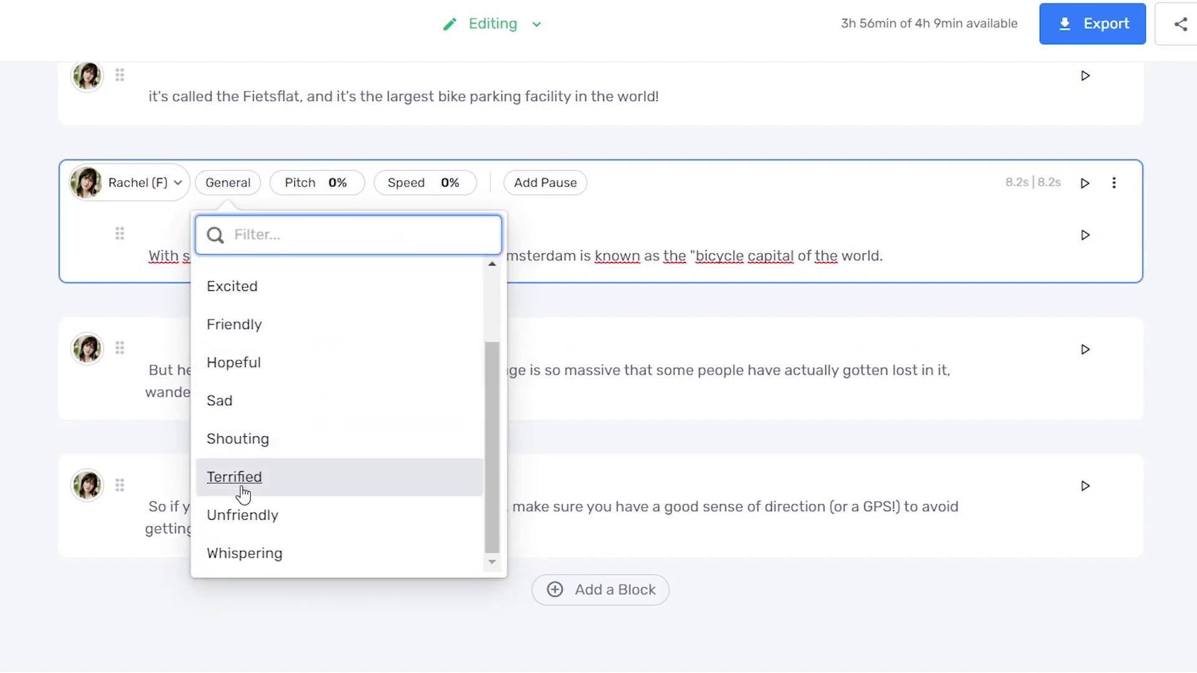
scroll(299, 382, up, 2)
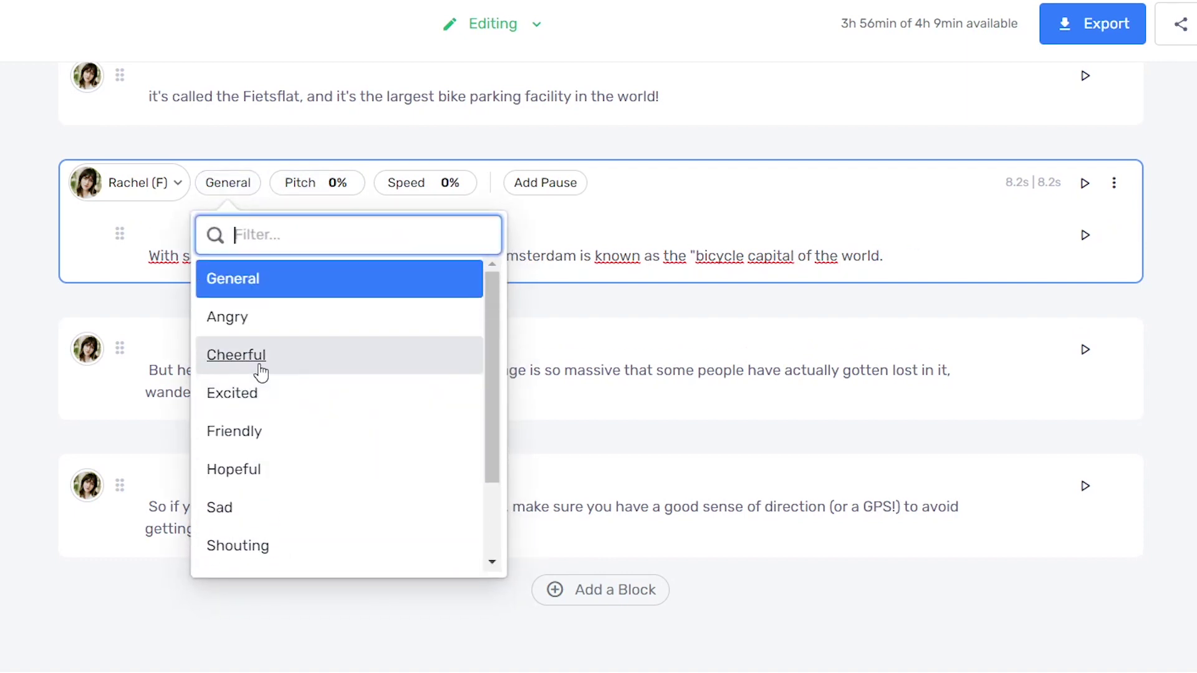
click(245, 393)
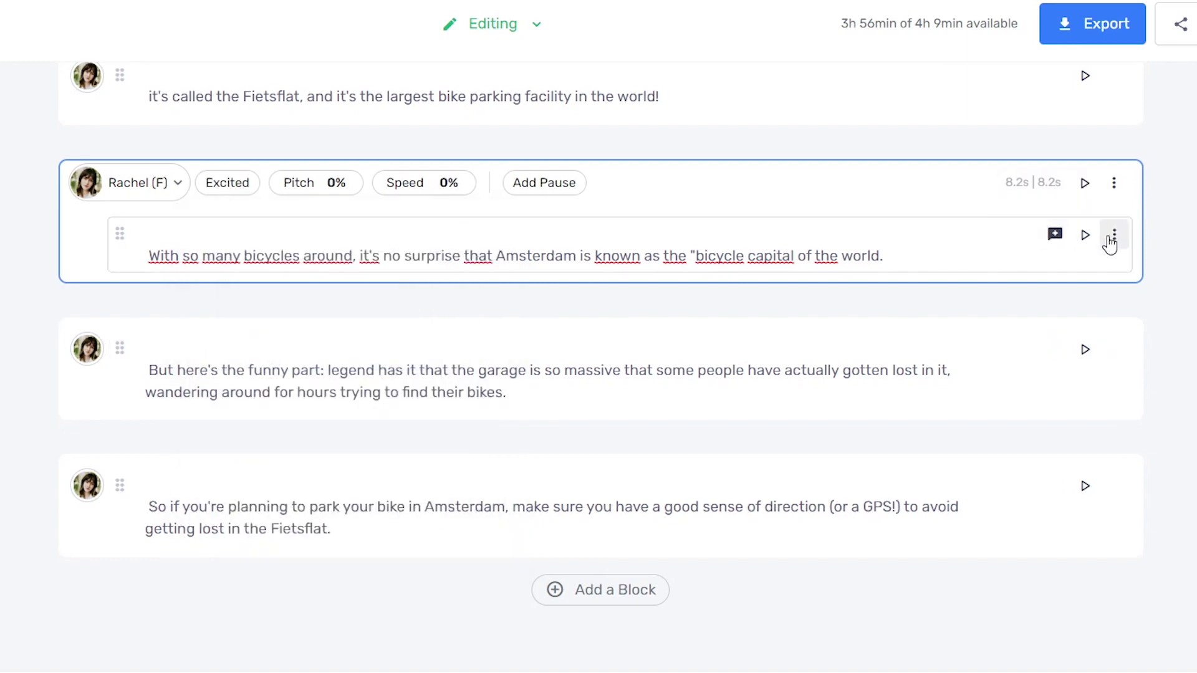
click(1084, 236)
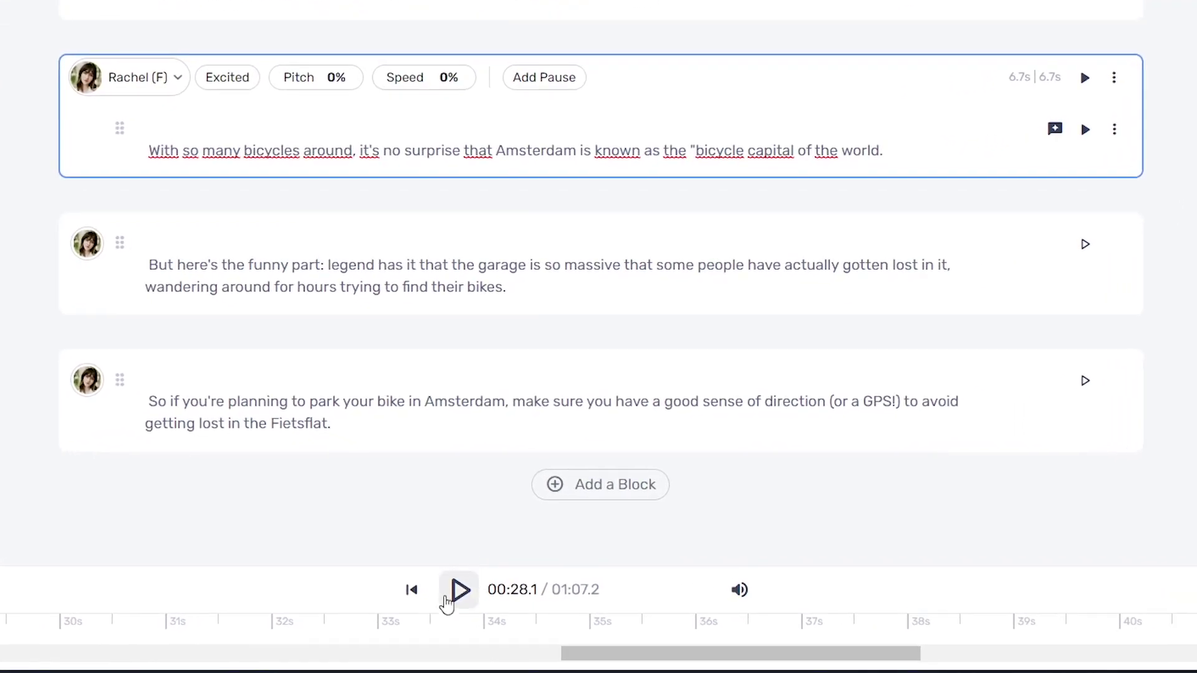
Play the voiceover and the Excited bicycle capital line while the project audio generates
click(459, 592)
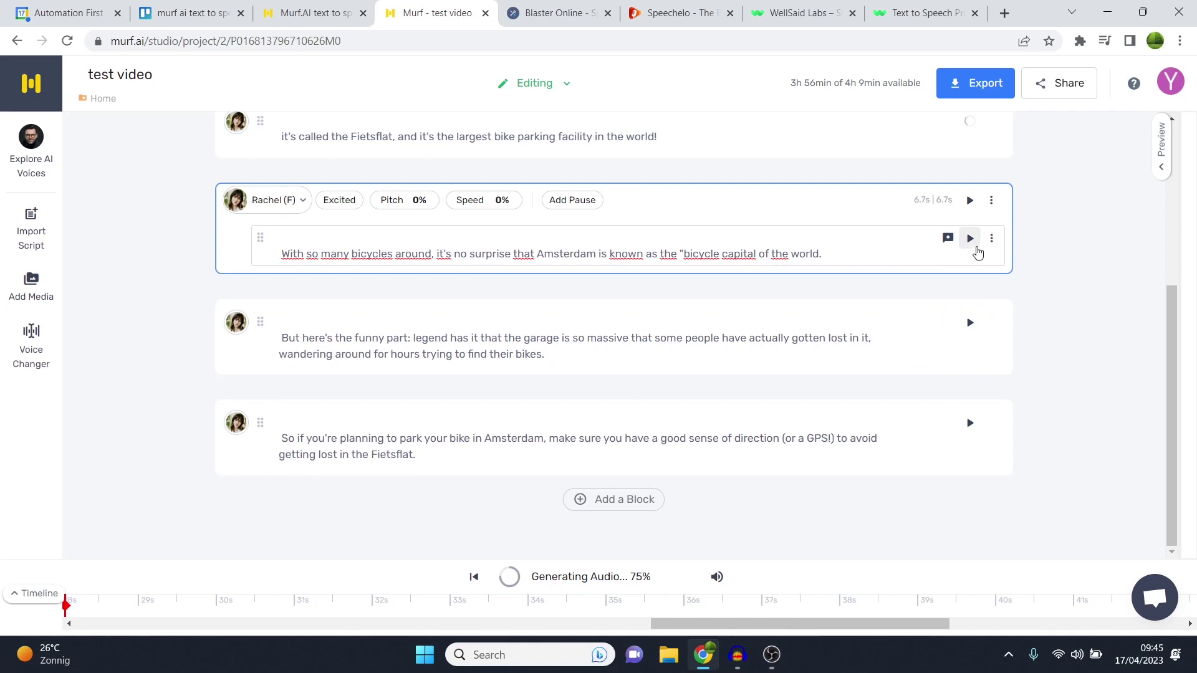
click(970, 239)
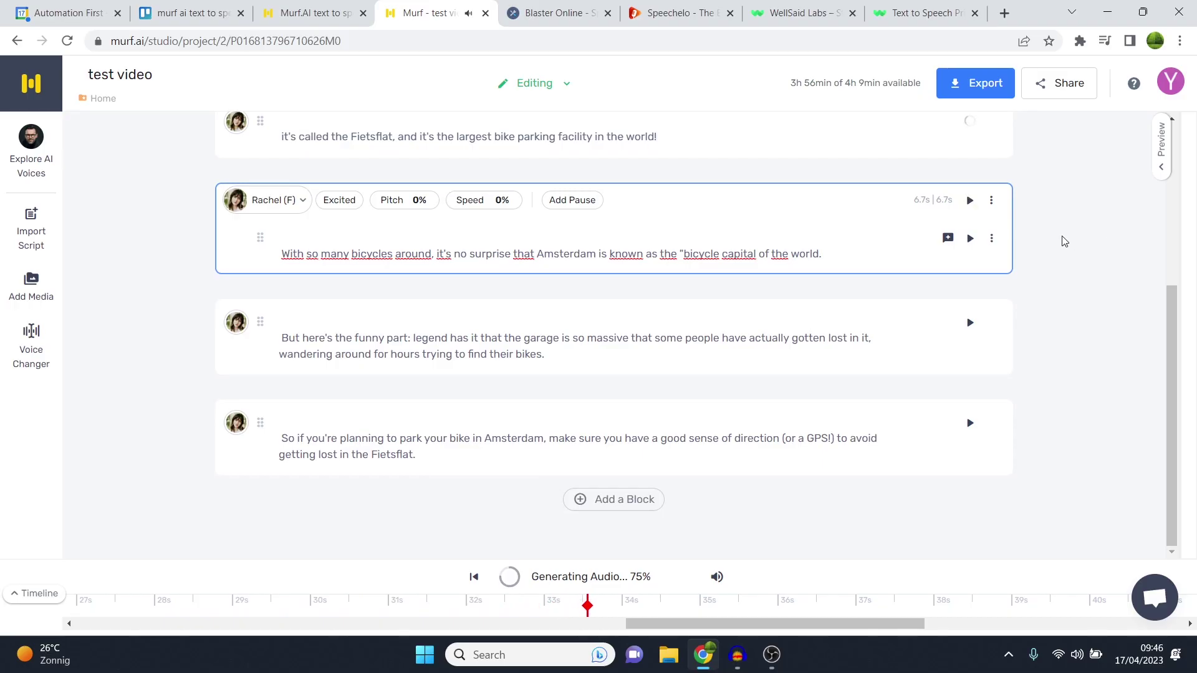
scroll(1067, 242, up, 4)
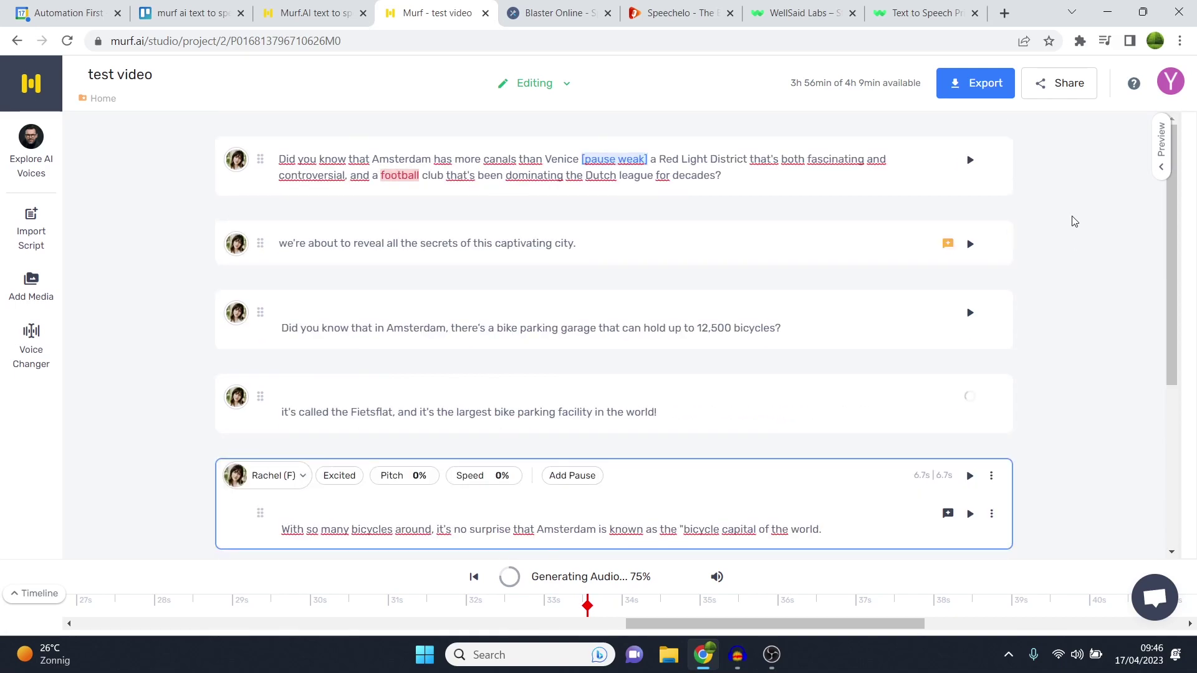
scroll(880, 277, down, 4)
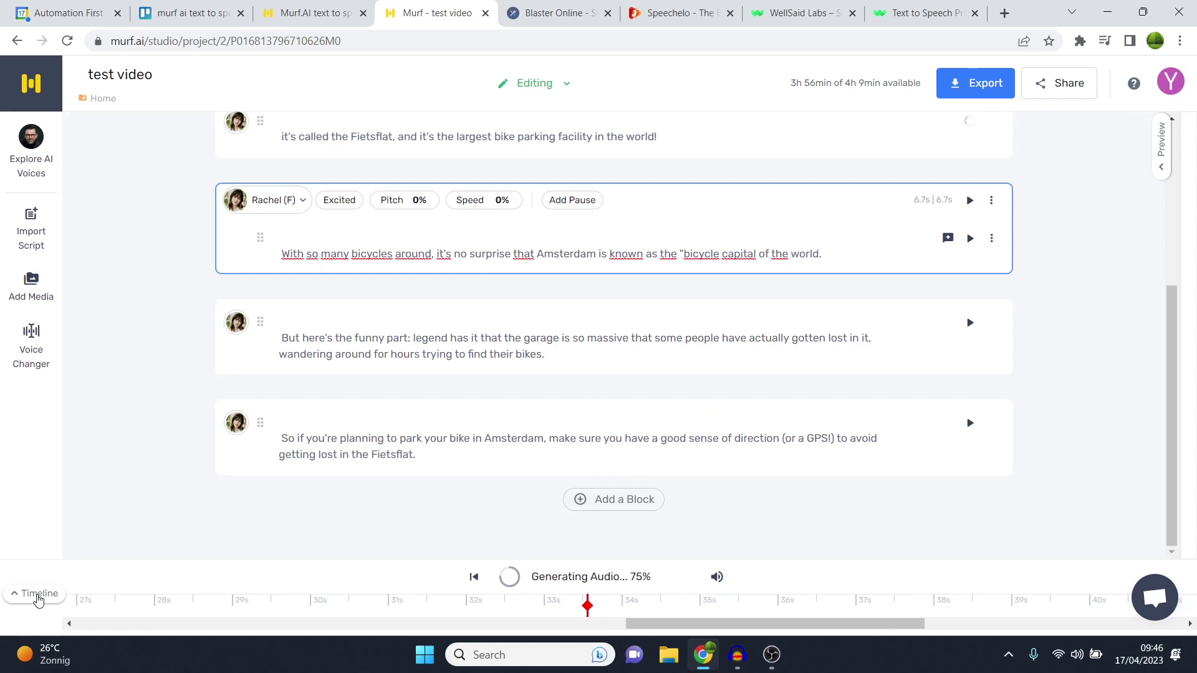
click(38, 593)
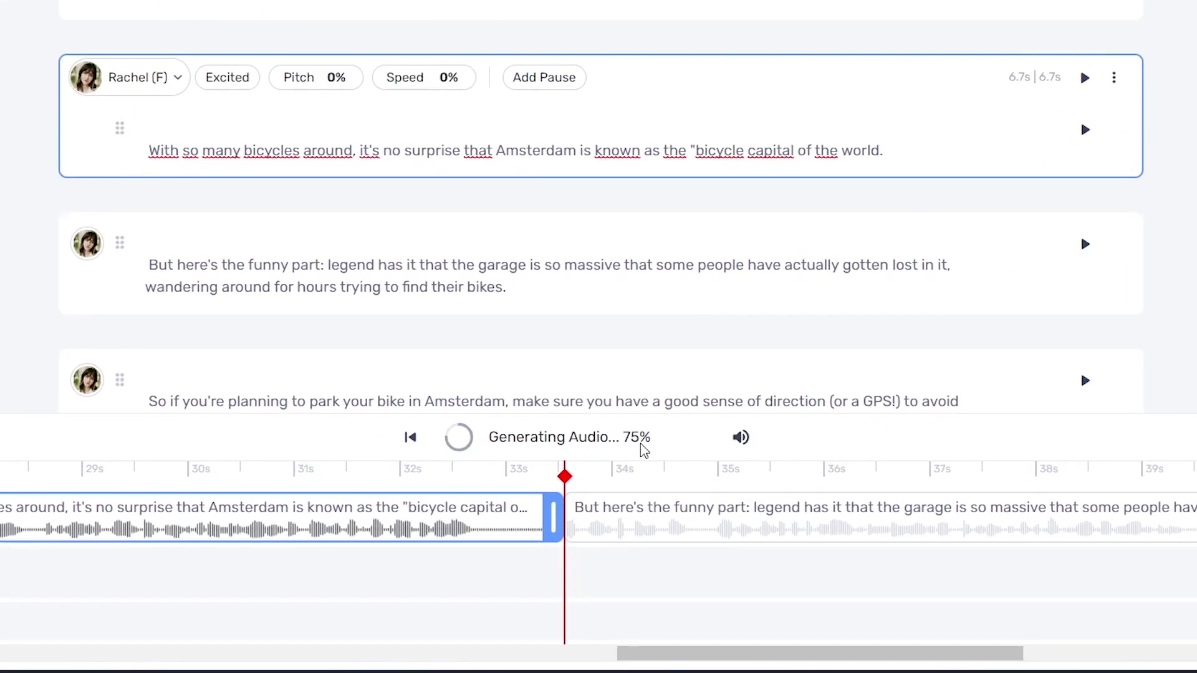
Collapse the timeline while the audio finishes generating into a 00:51.3 voiceover
scroll(599, 313, up, 5)
click(30, 483)
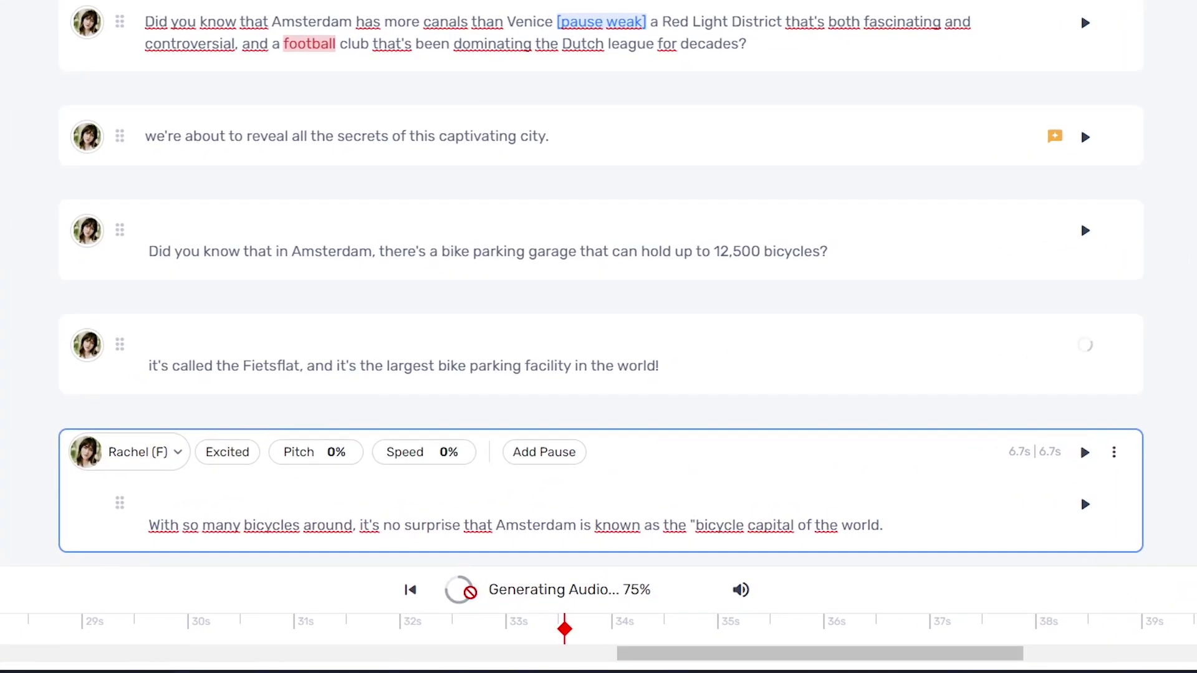
scroll(601, 389, down, 5)
scroll(601, 389, up, 5)
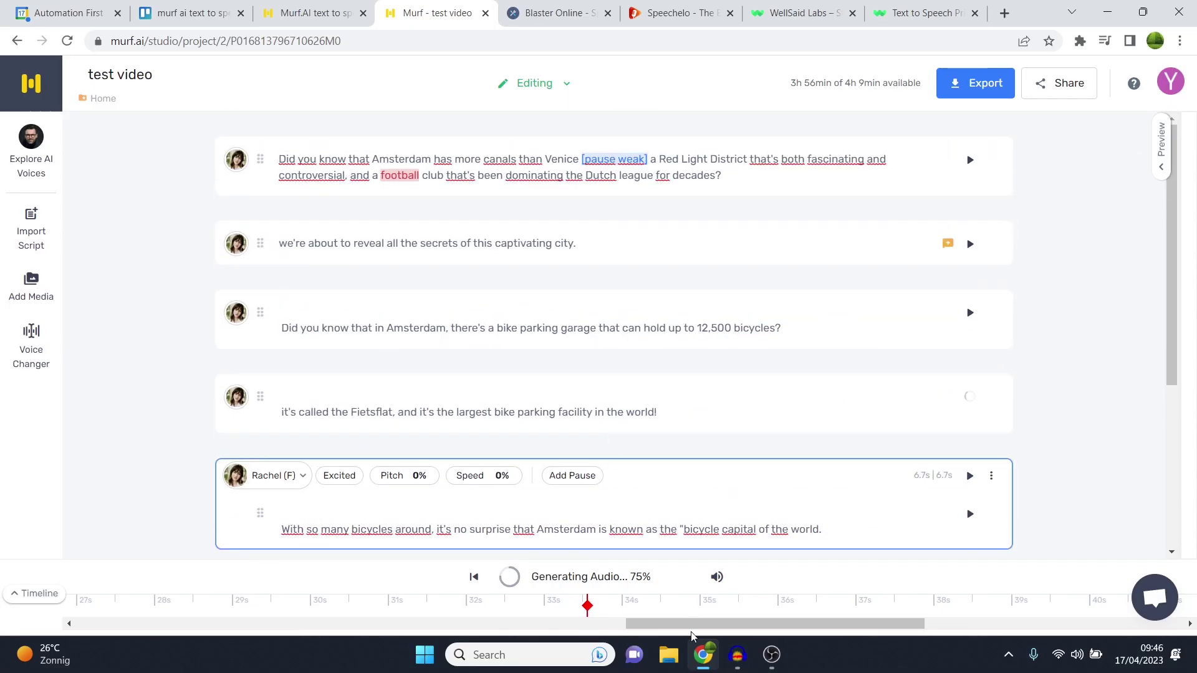
drag(691, 632, 985, 612)
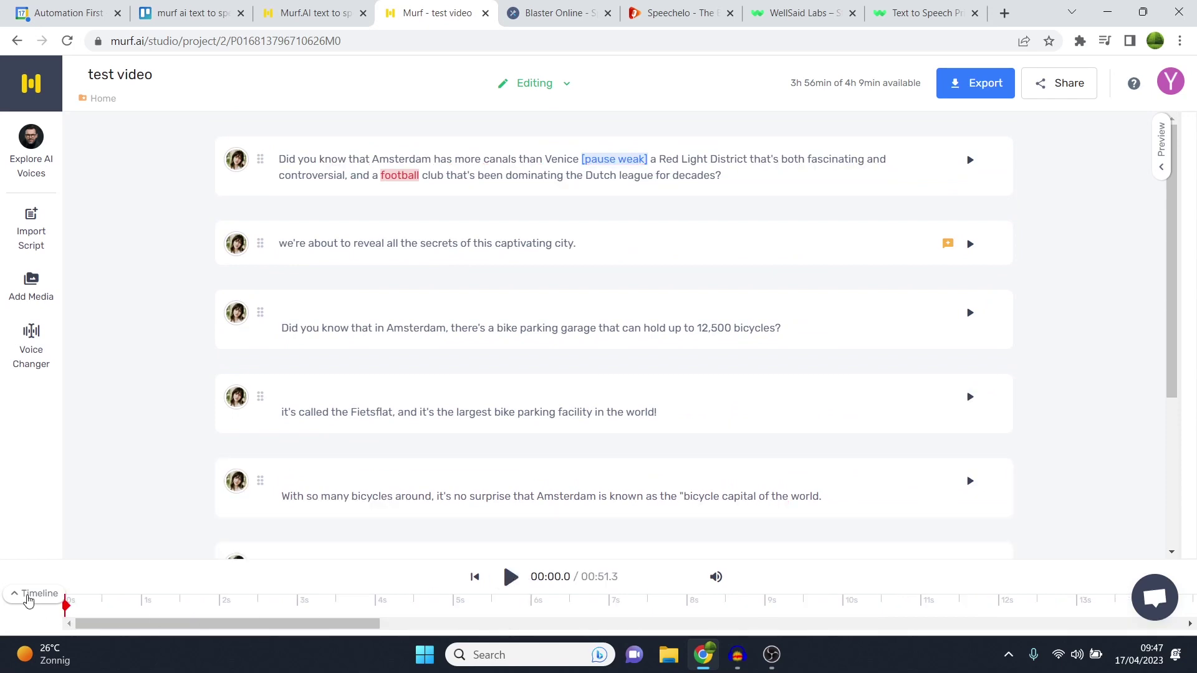
Expand the timeline and play the voiceover up to about 00:24.5
click(36, 594)
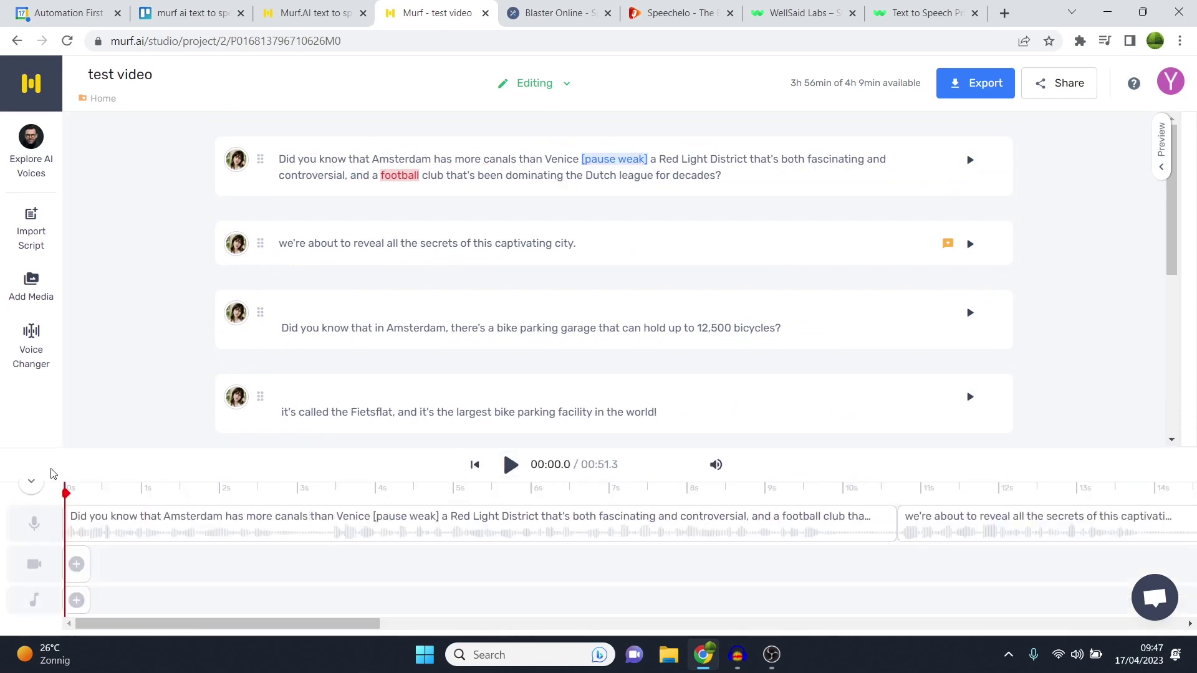
click(509, 466)
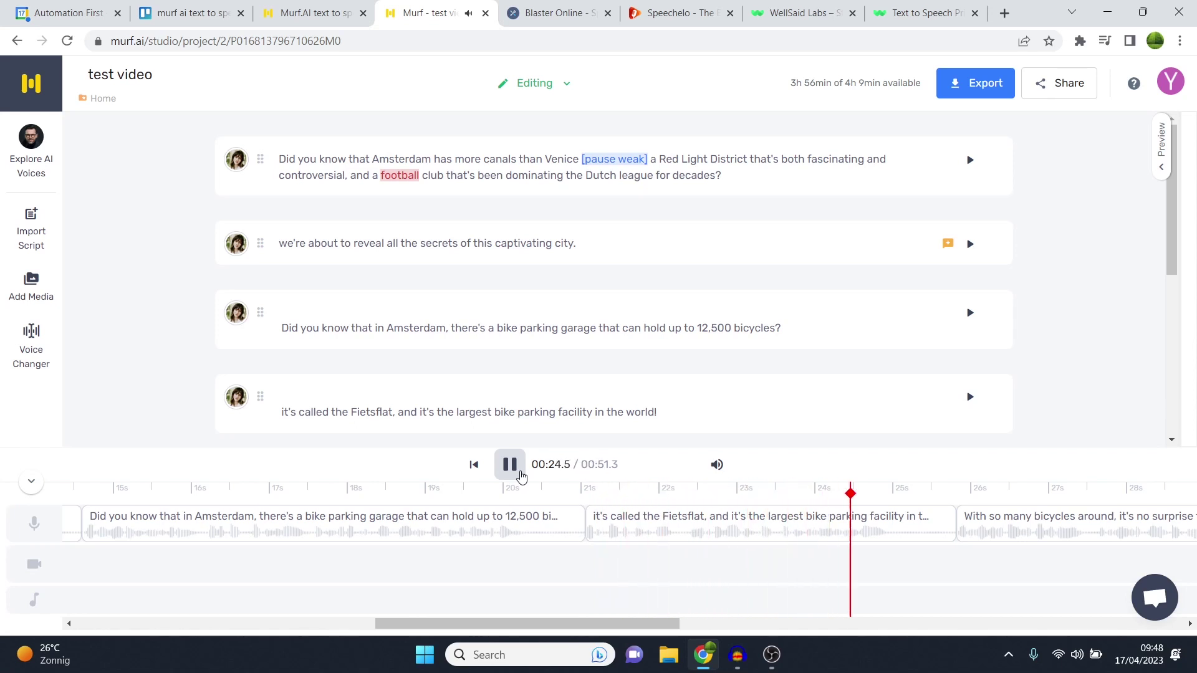
click(521, 476)
right_click(521, 476)
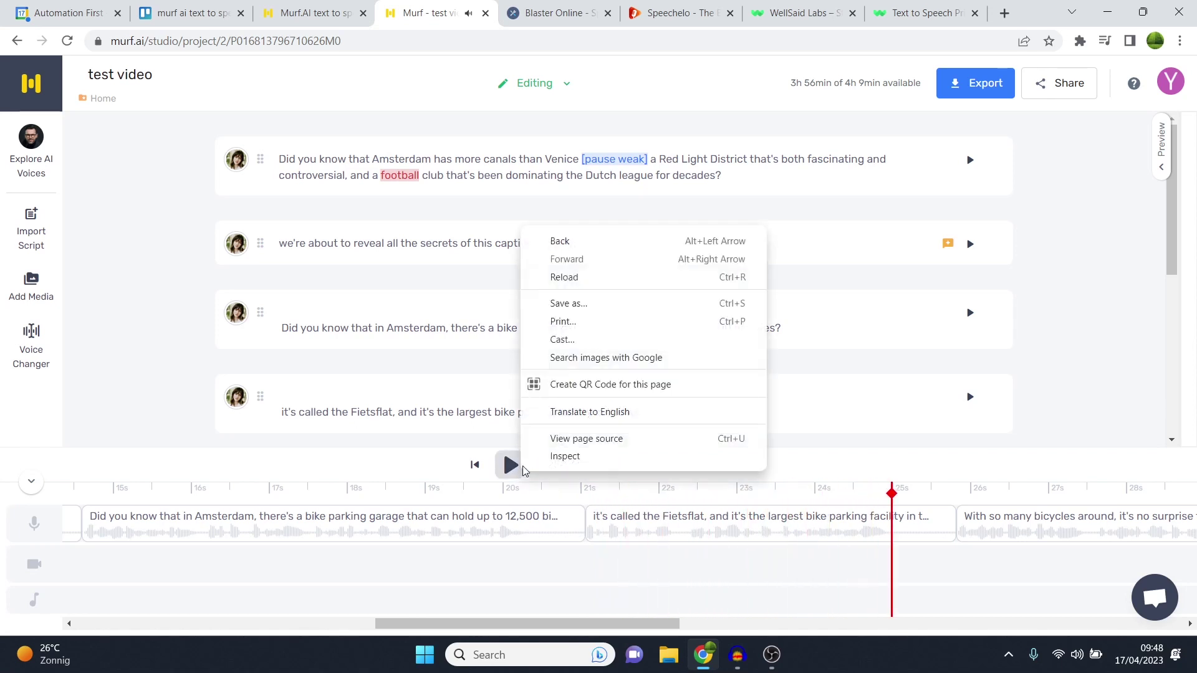
Open the first Amsterdam block and bring up options for the word 'football'
click(1102, 244)
click(556, 159)
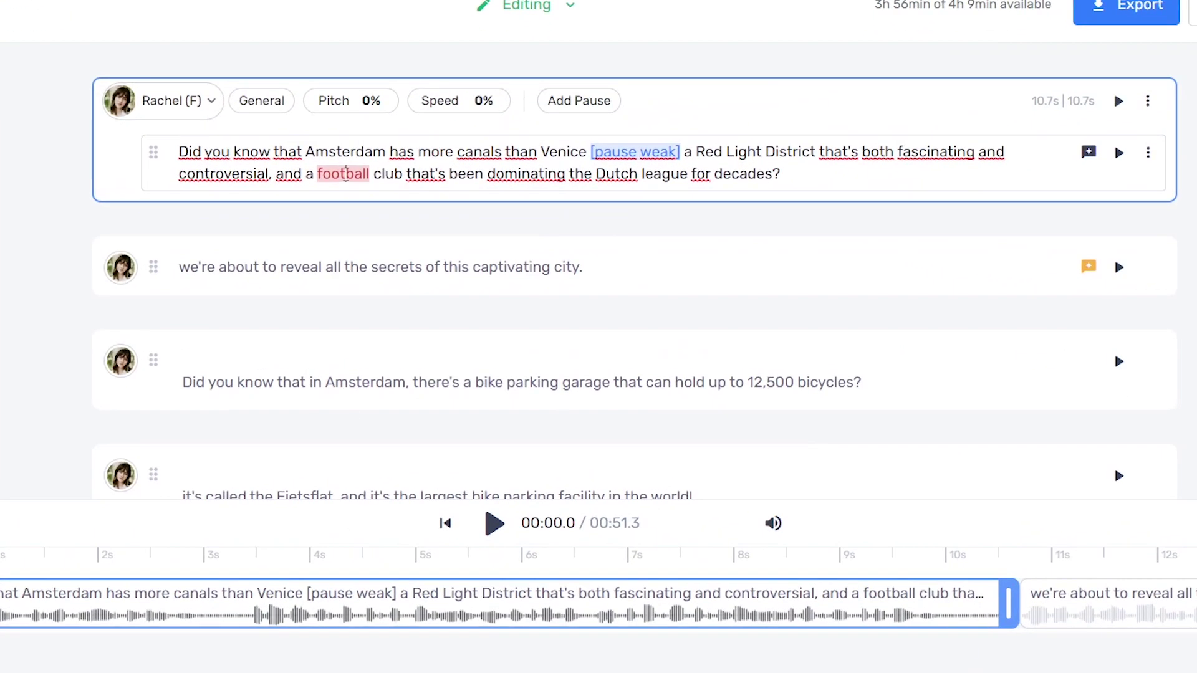
right_click(344, 173)
double_click(344, 173)
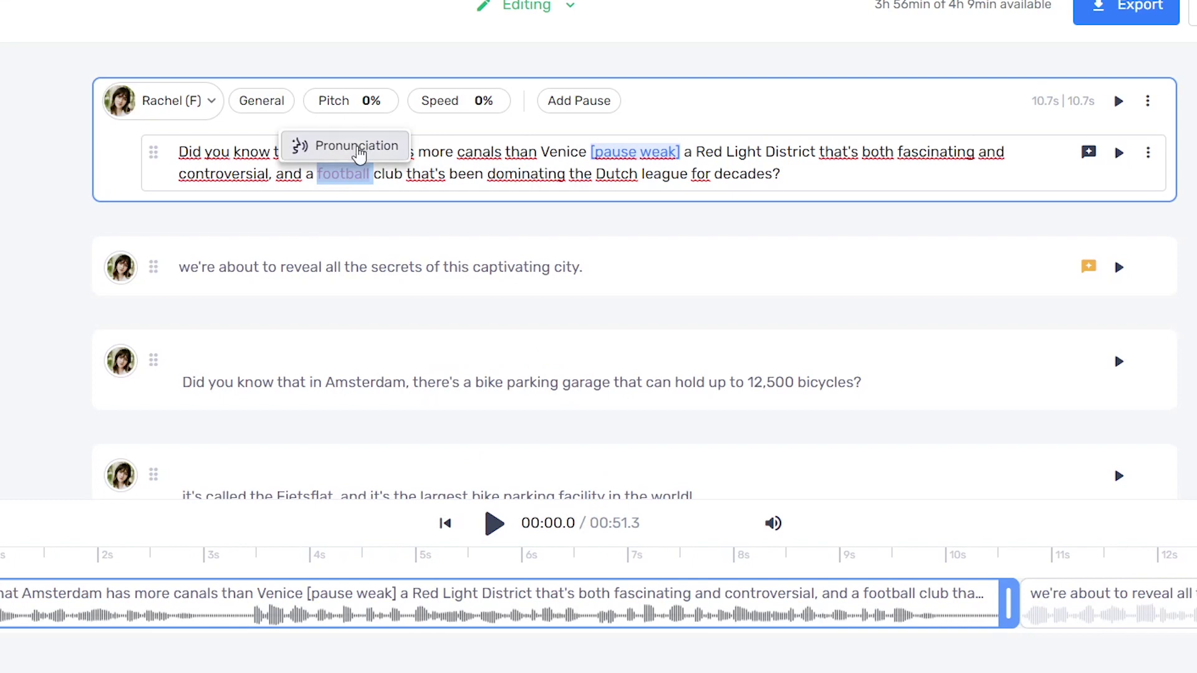
click(356, 149)
scroll(618, 419, down, 5)
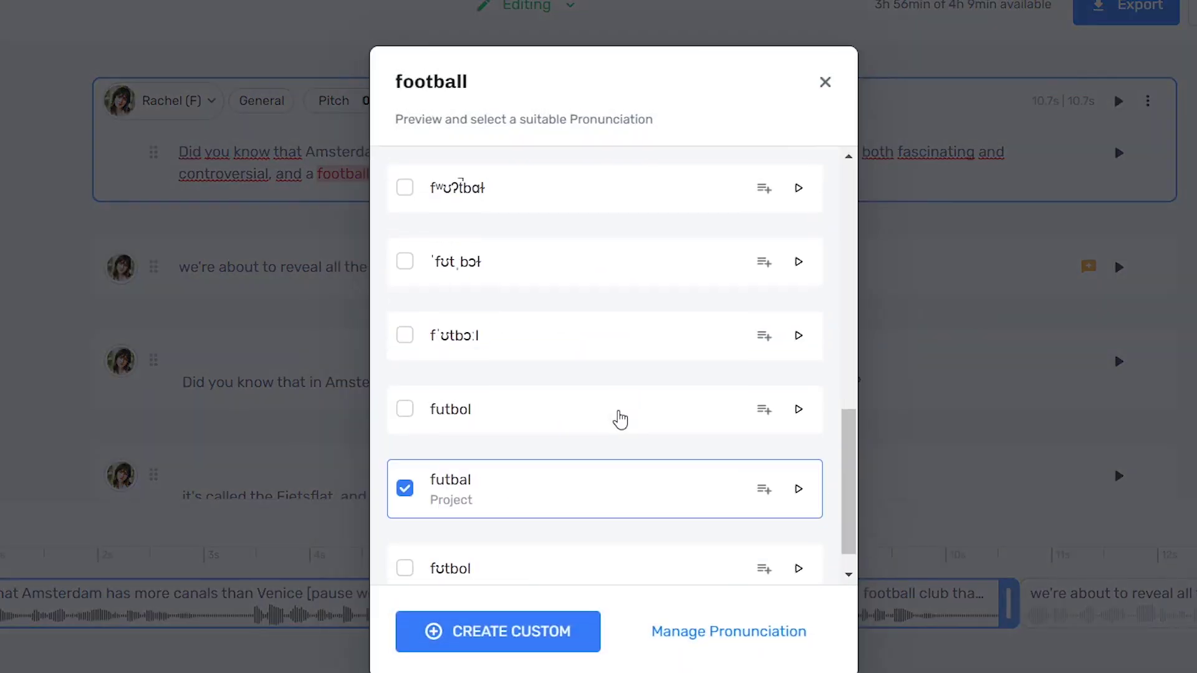
scroll(620, 418, down, 1)
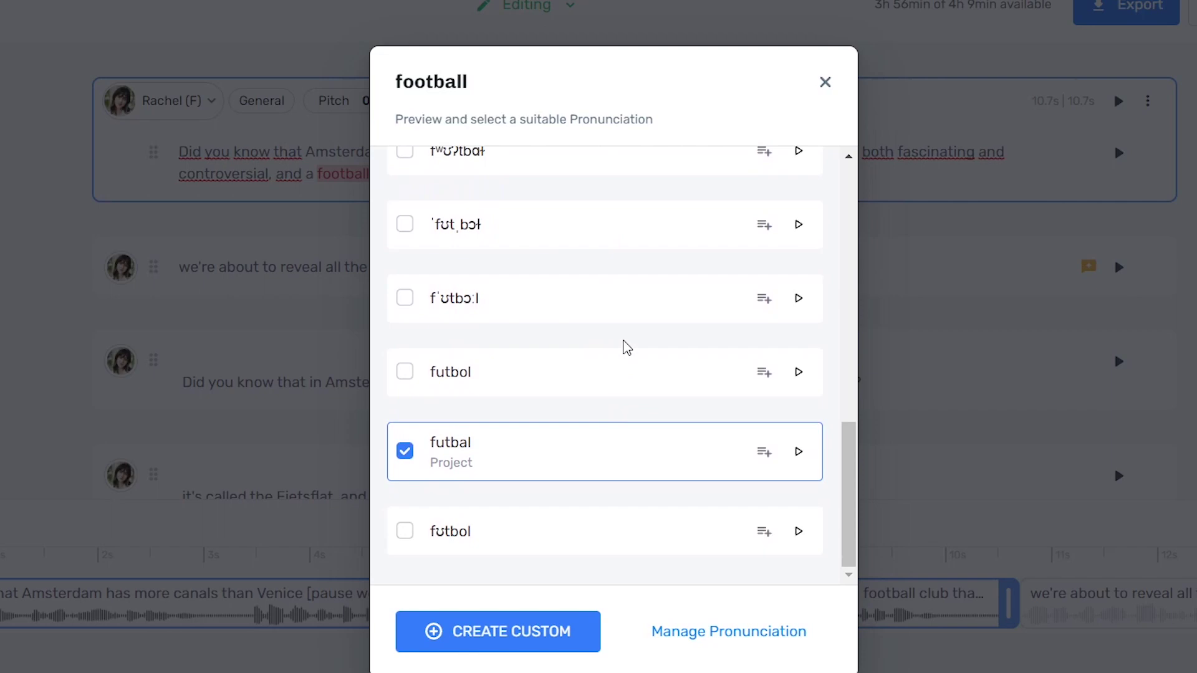
click(825, 82)
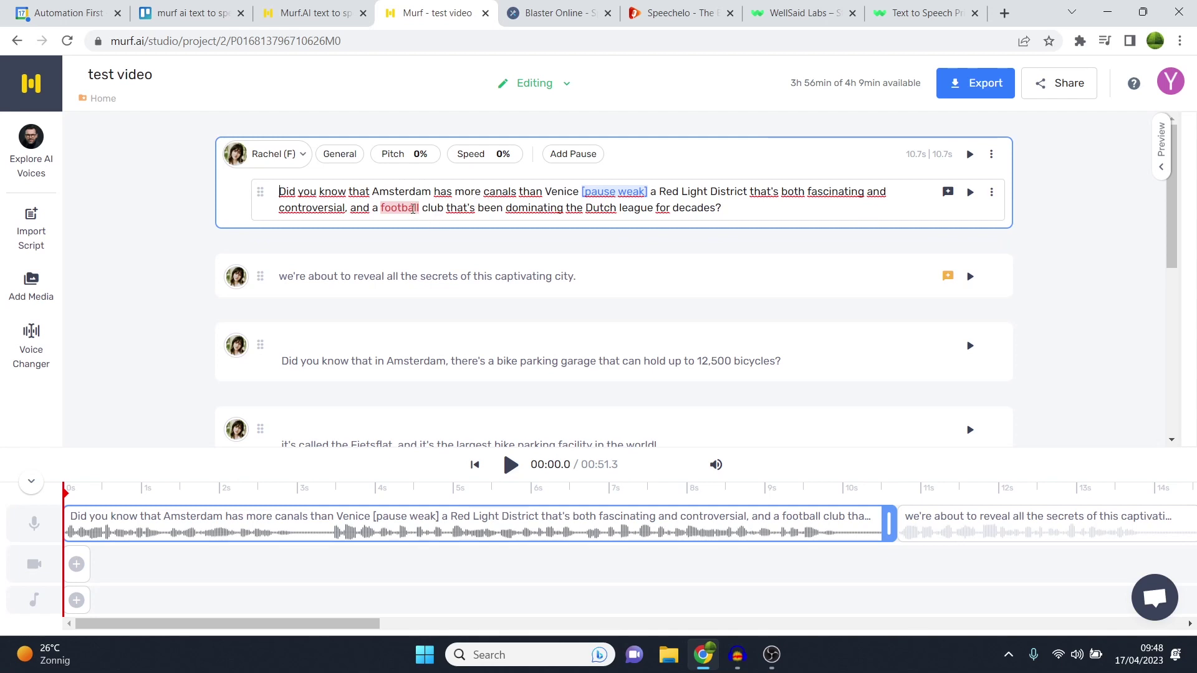
Review the Pro plan's $26 monthly price on Murf's yearly pricing page
scroll(737, 305, down, 6)
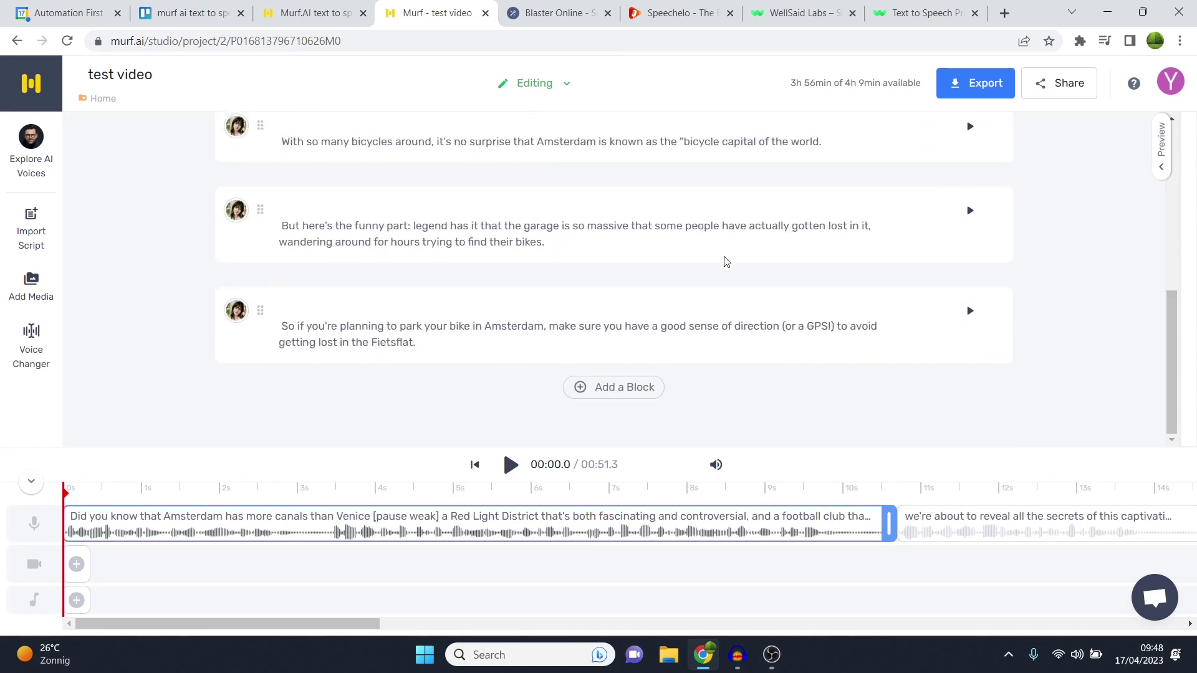
scroll(722, 265, up, 6)
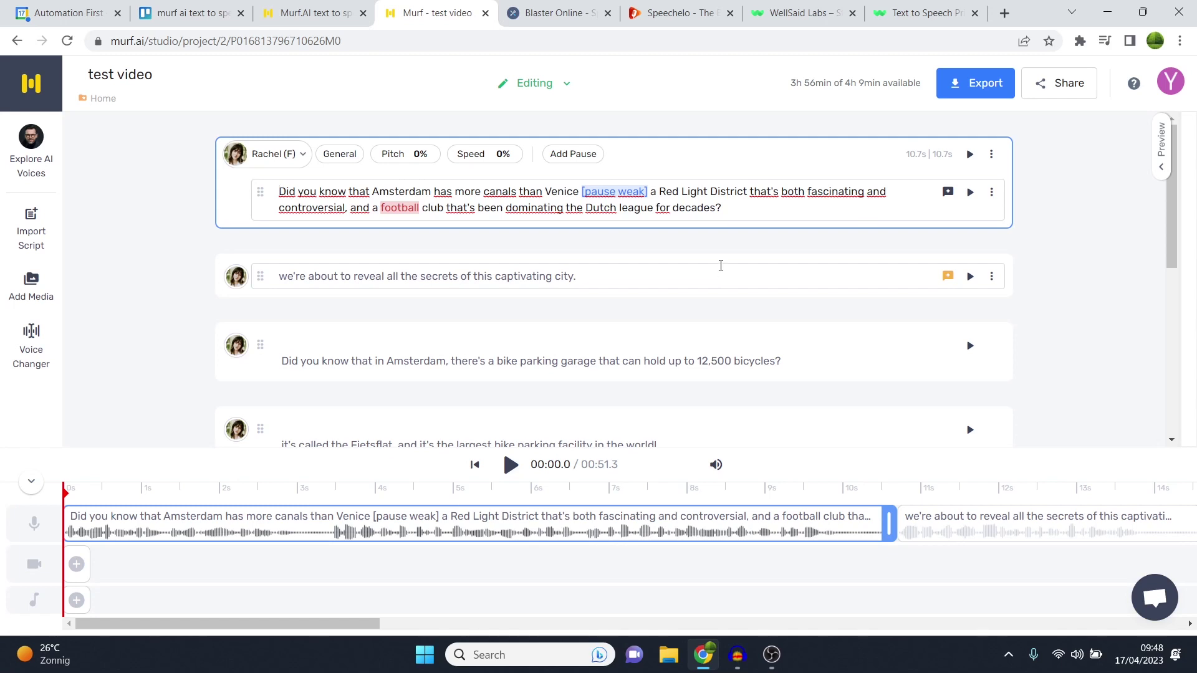
mouse_move(873, 95)
click(873, 97)
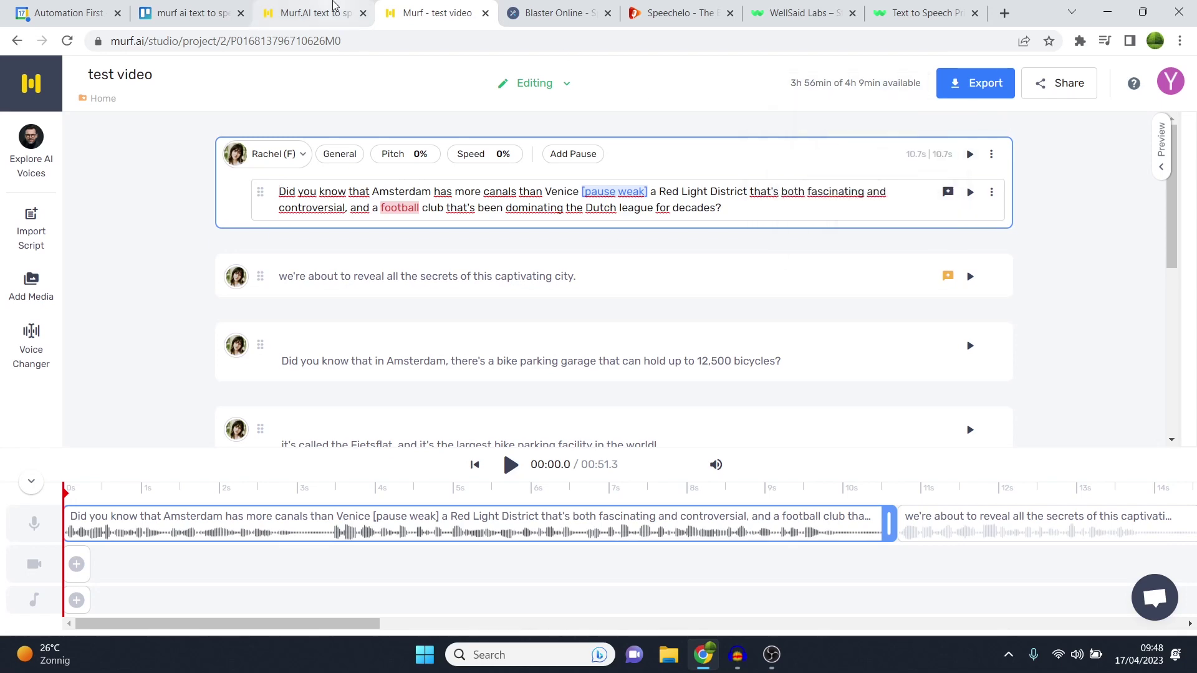
scroll(739, 369, down, 4)
double_click(741, 347)
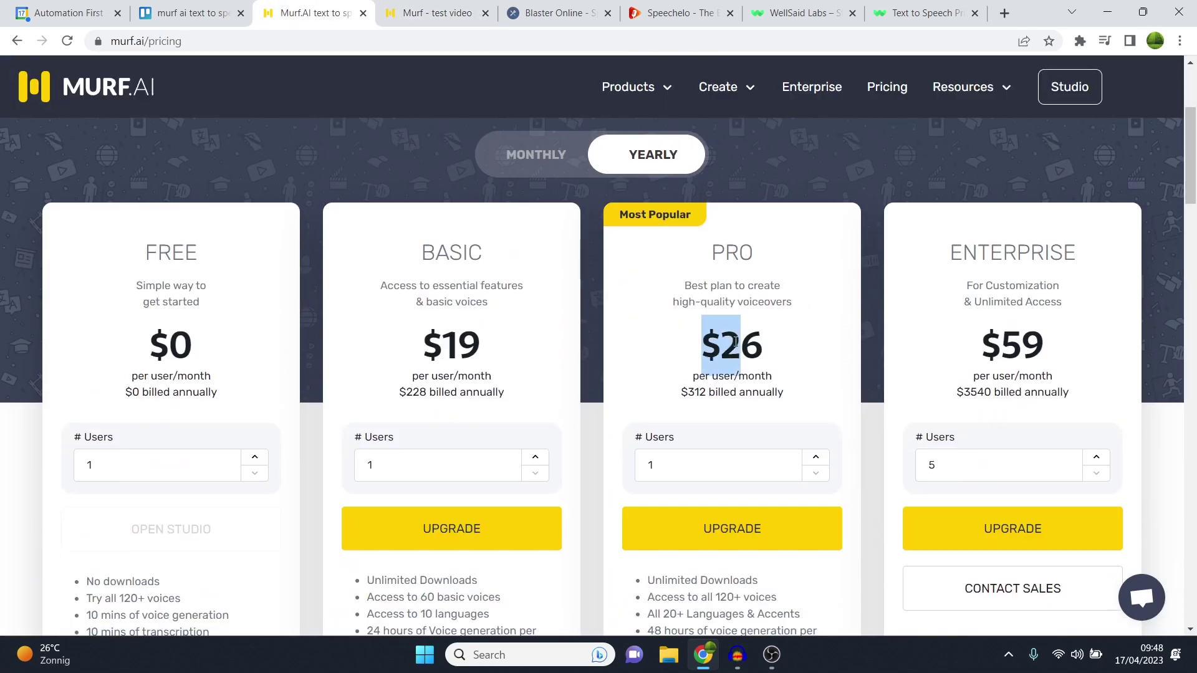
double_click(757, 244)
Show the account usage summary: 13 of 250 speech minutes used
click(436, 12)
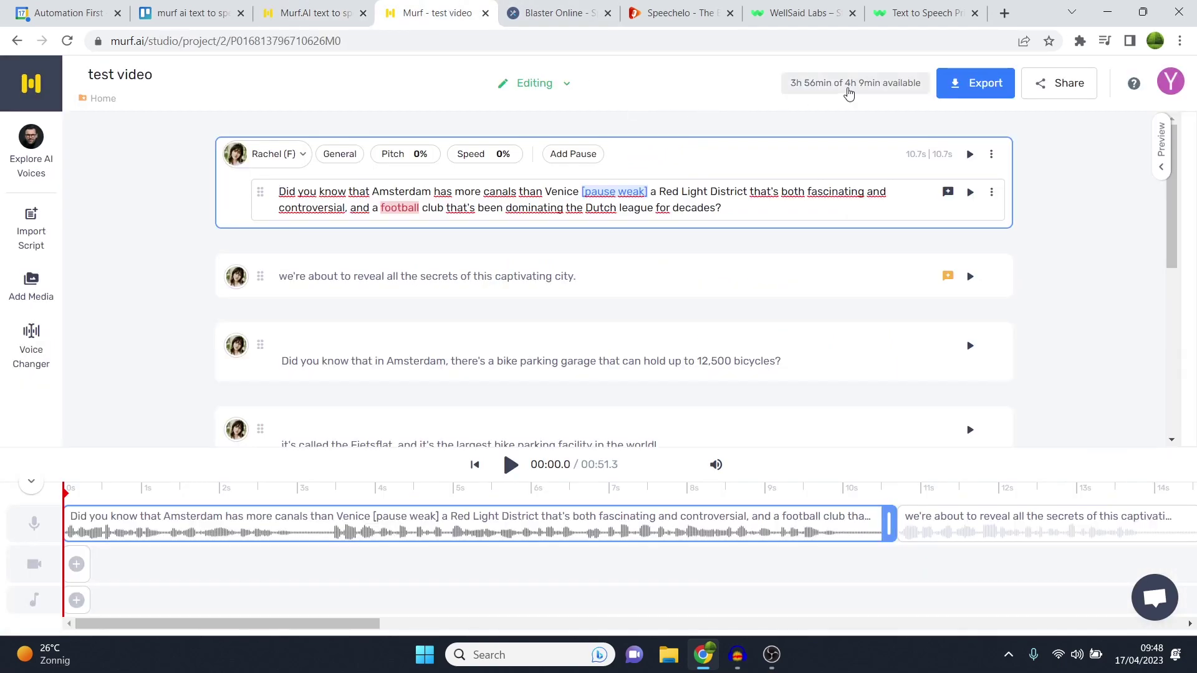
click(872, 87)
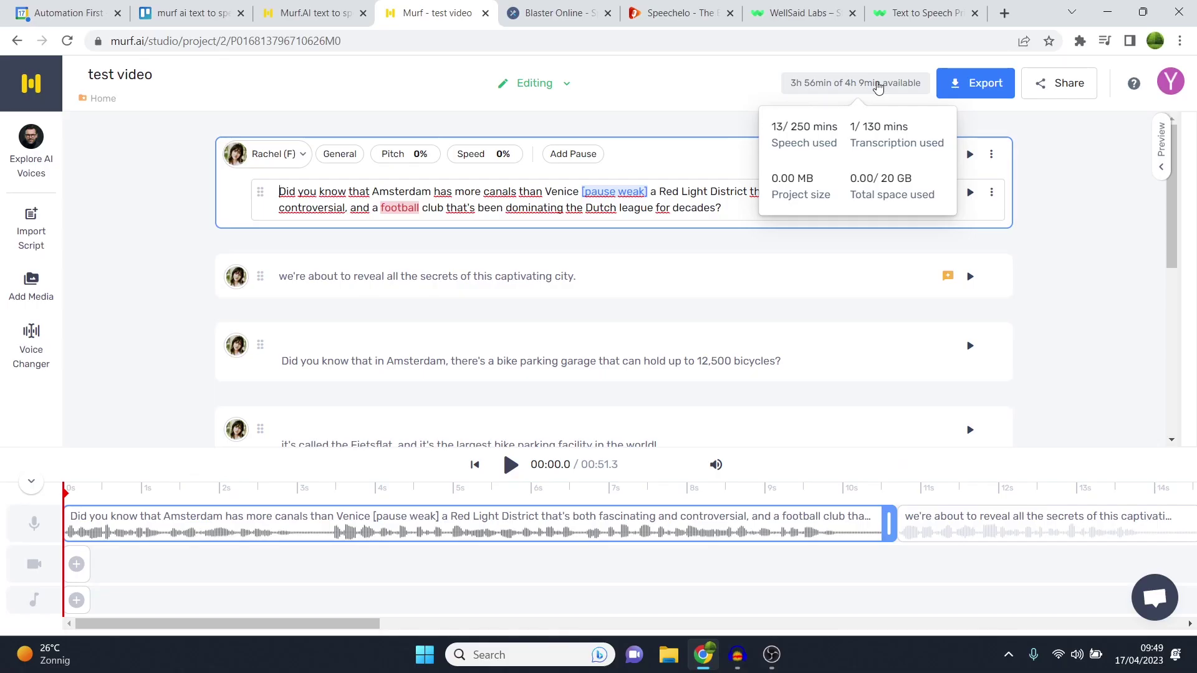
click(877, 85)
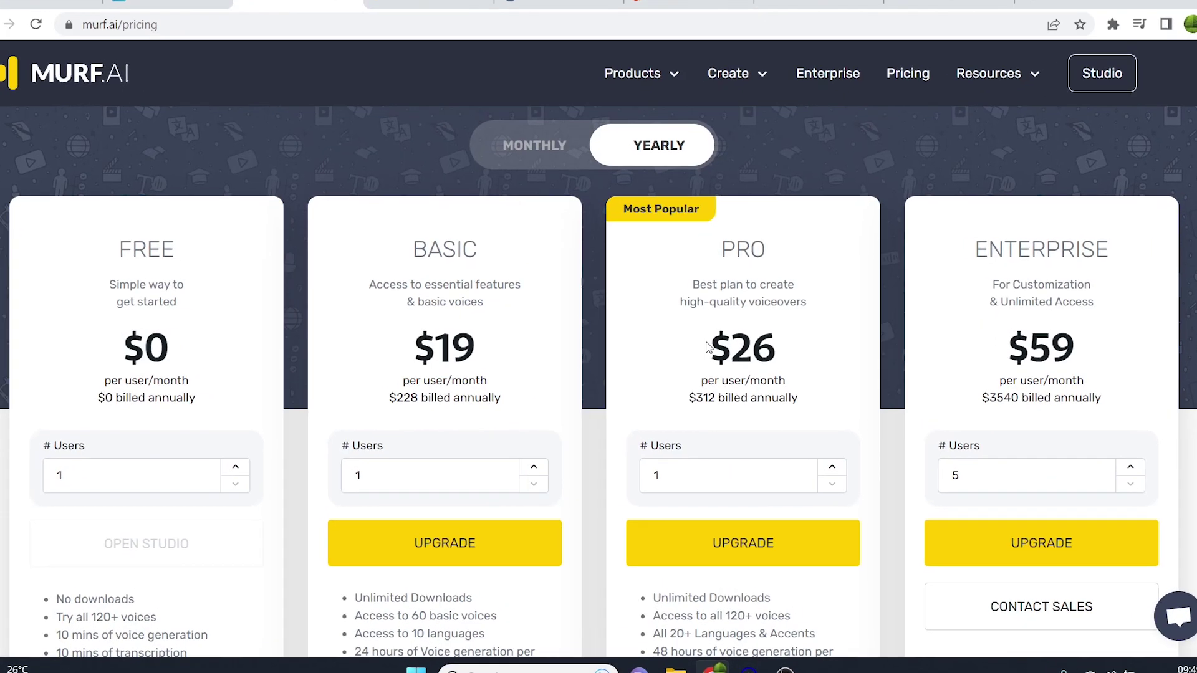
Highlight the Pro plan's $26 price, then check back on the test video project
drag(707, 346, 772, 357)
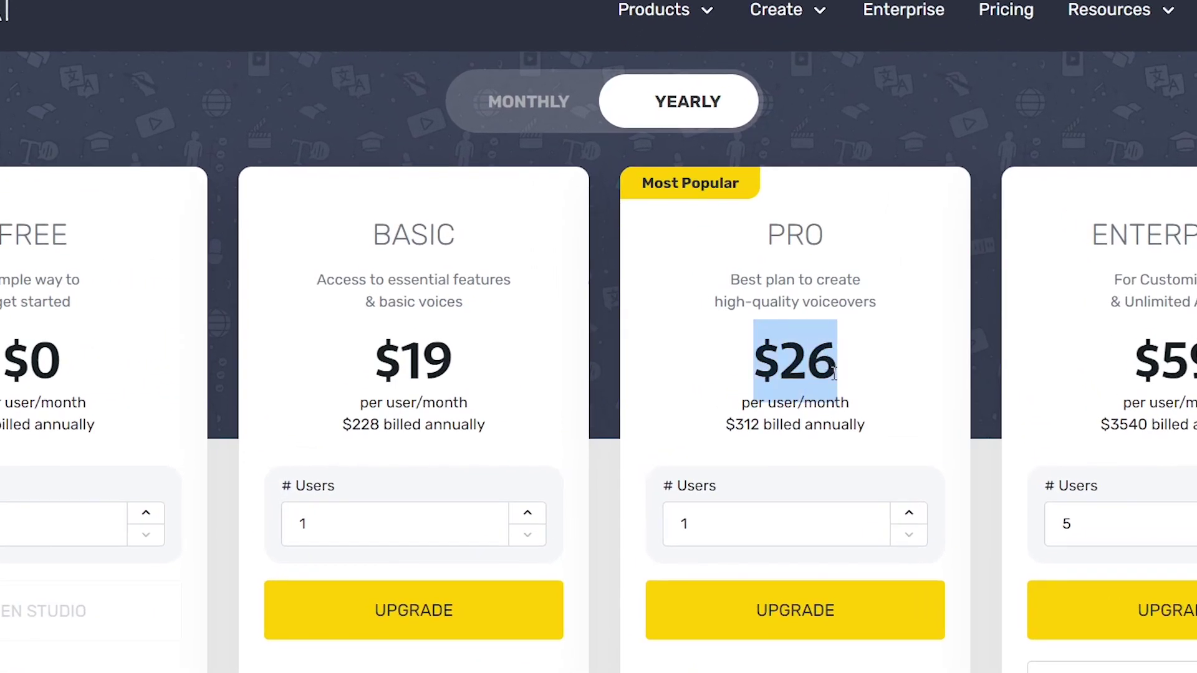
click(747, 425)
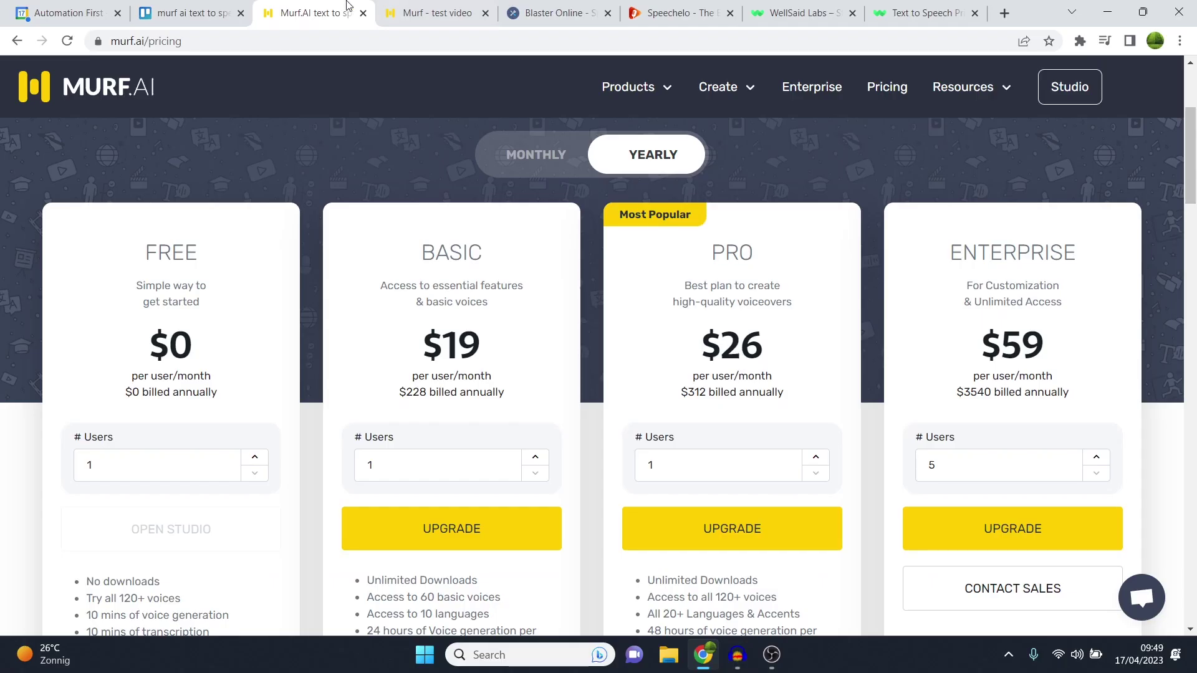
click(397, 7)
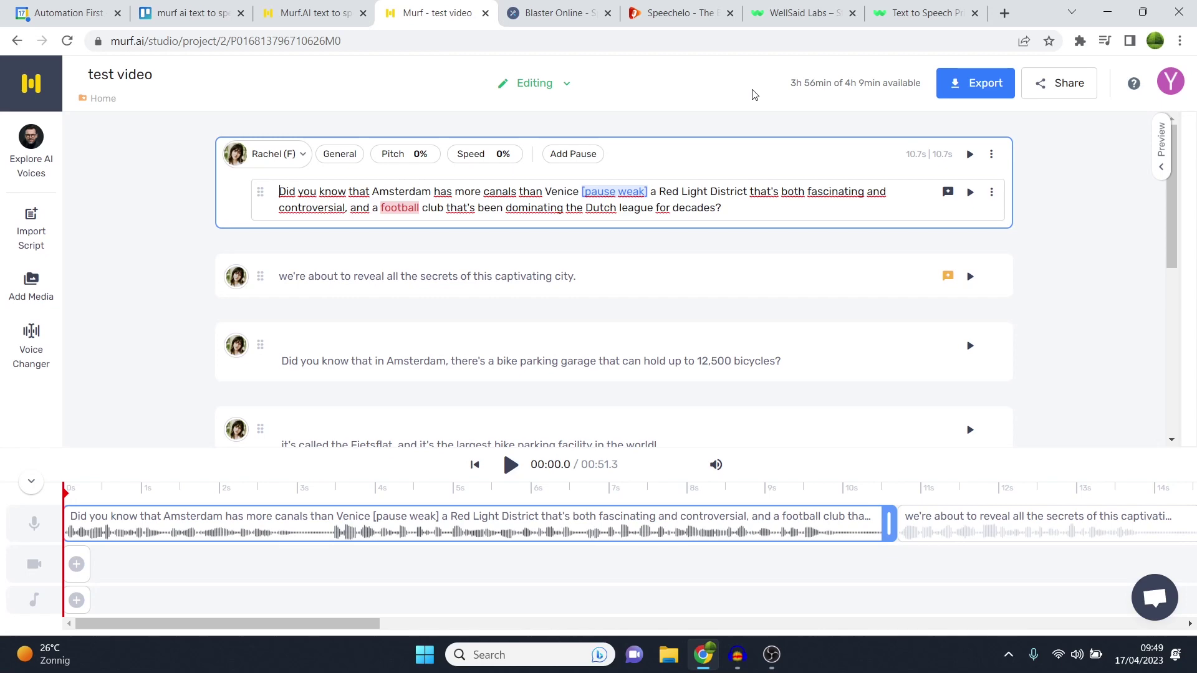
Compare the Enterprise plan's $3540 annual billing, then return to the test video editor
click(340, 8)
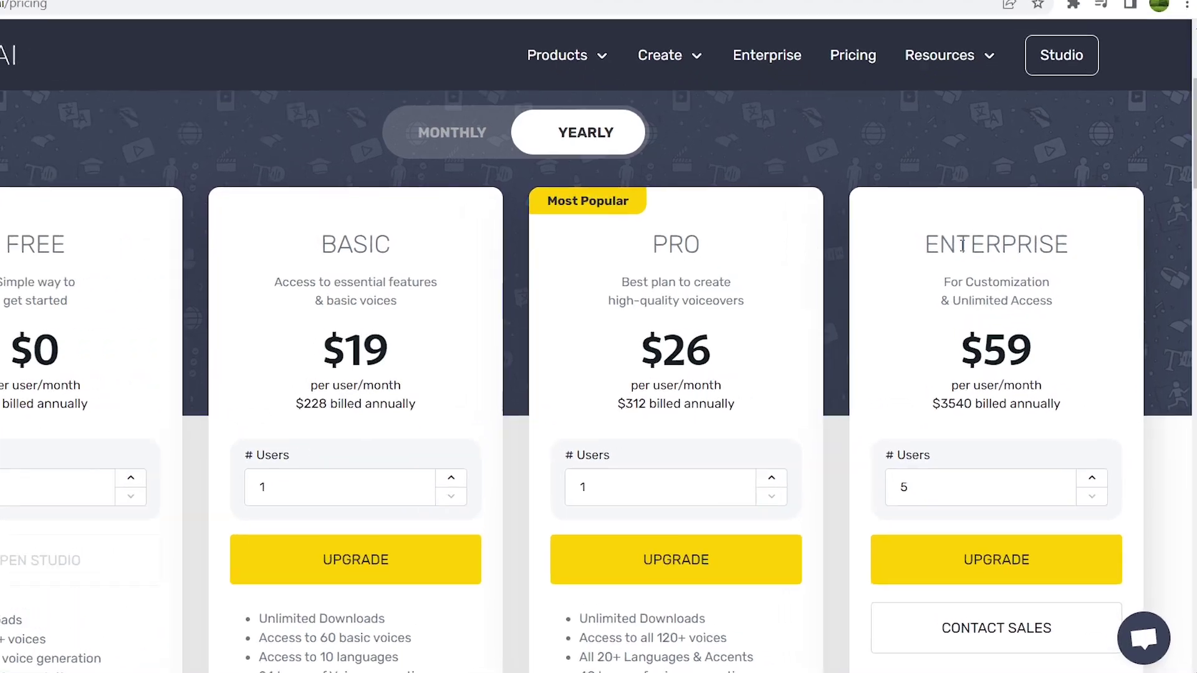
scroll(1000, 362, down, 5)
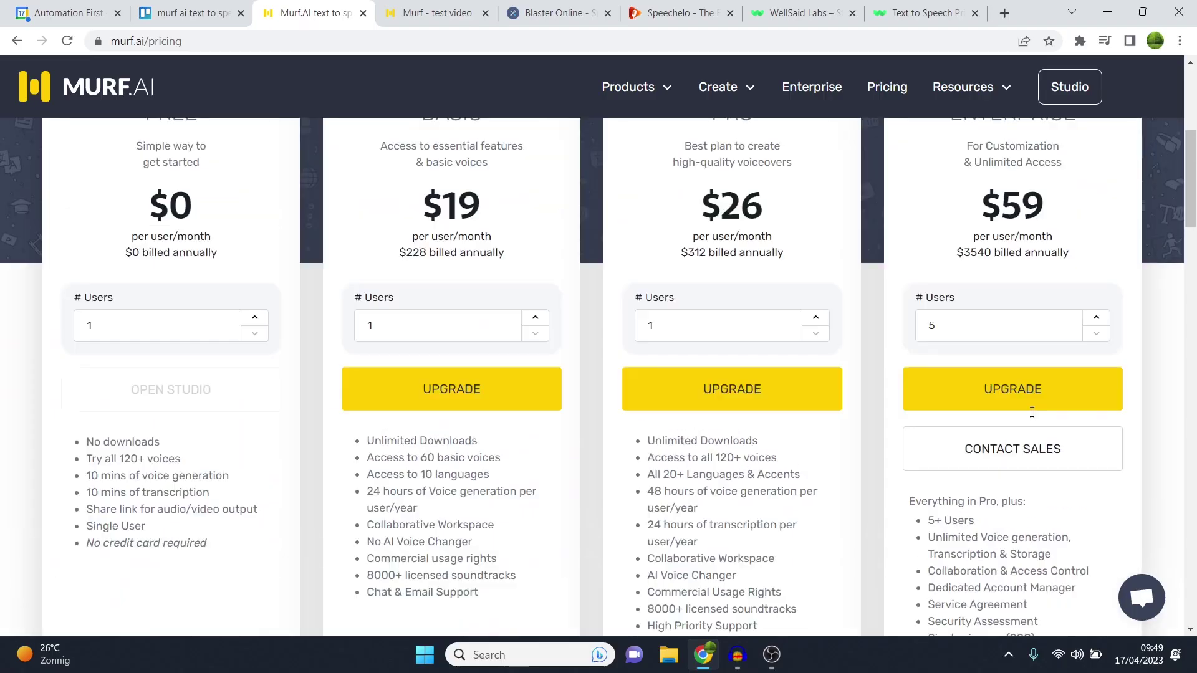
scroll(1031, 412, up, 6)
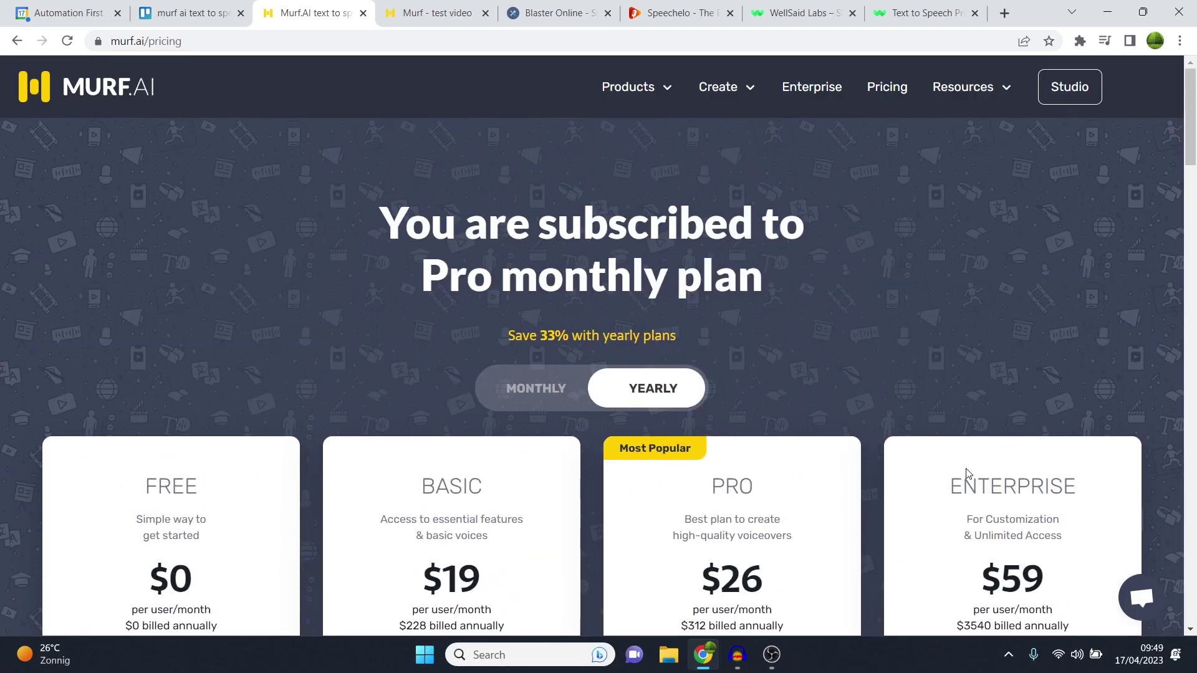
scroll(975, 409, down, 4)
drag(958, 347, 1053, 345)
drag(980, 345, 1045, 345)
drag(963, 392, 1021, 393)
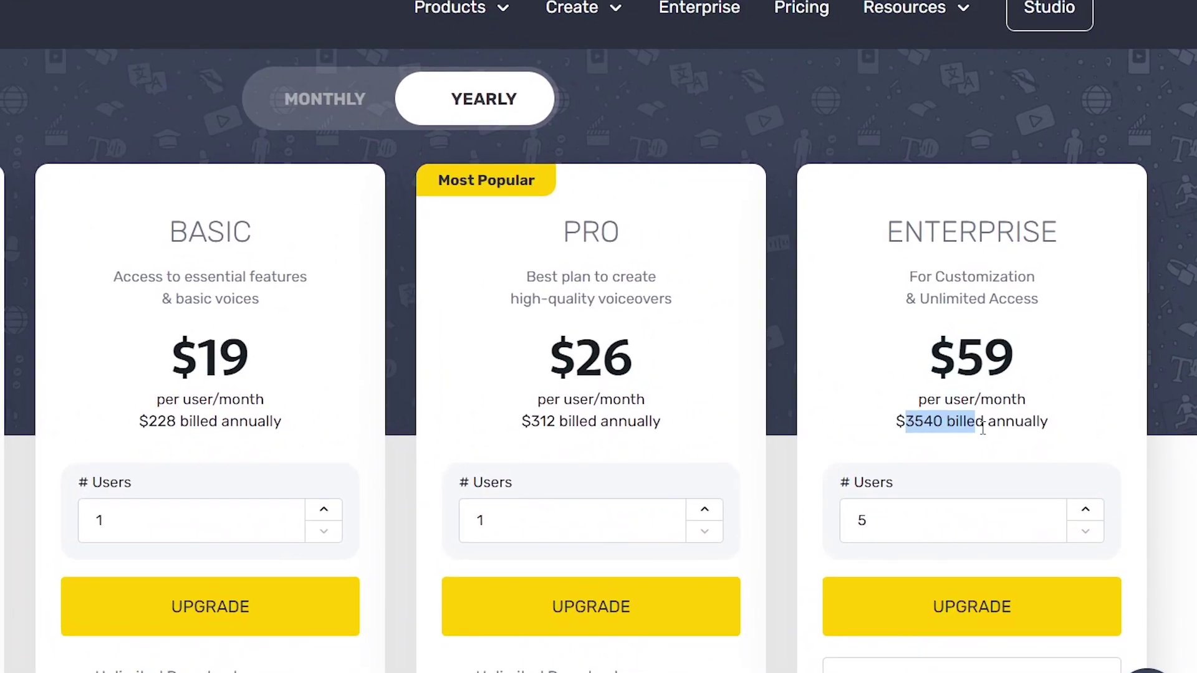
drag(982, 429, 984, 428)
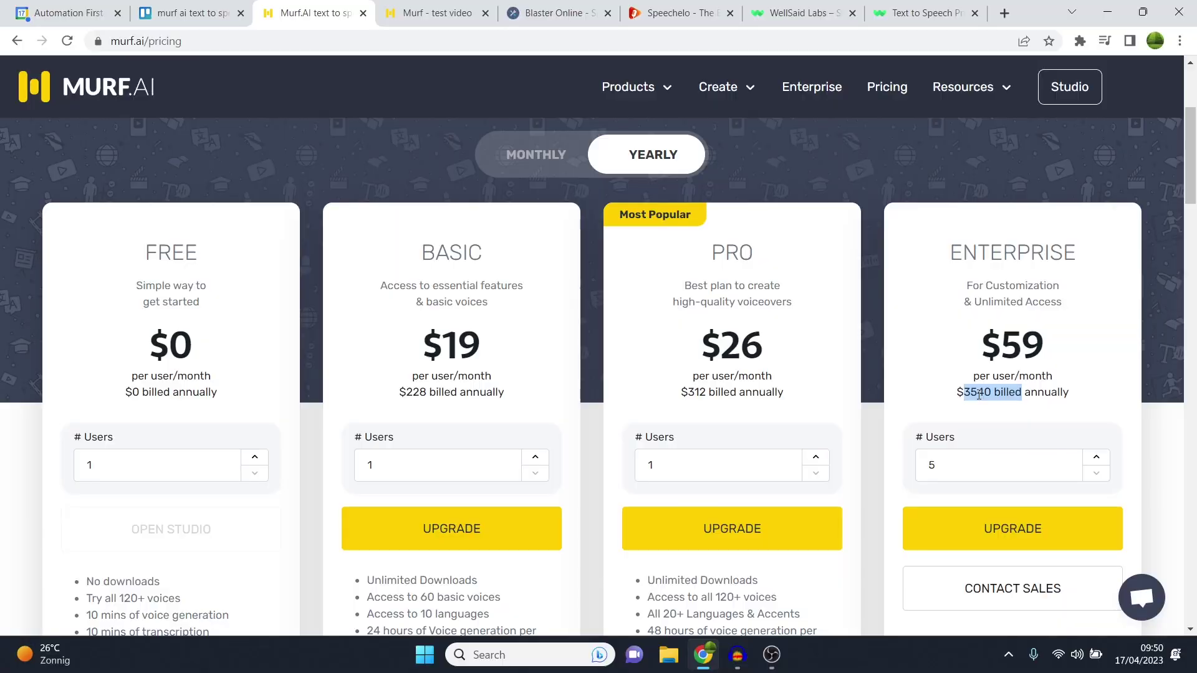
click(959, 400)
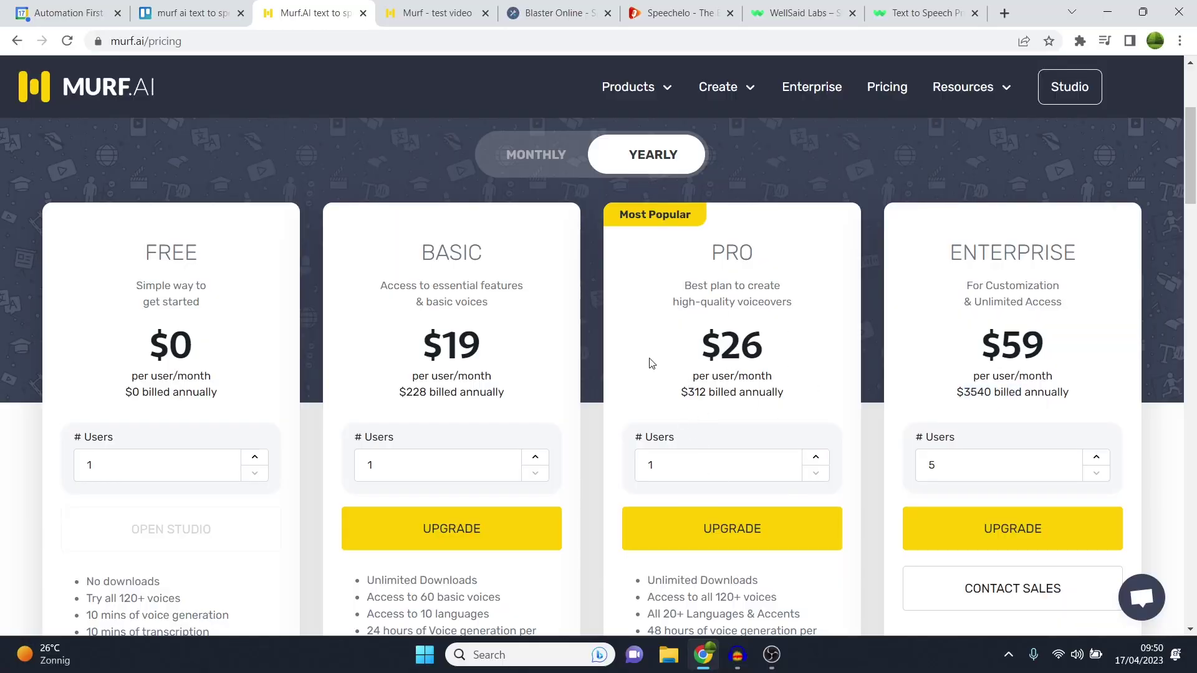
click(417, 9)
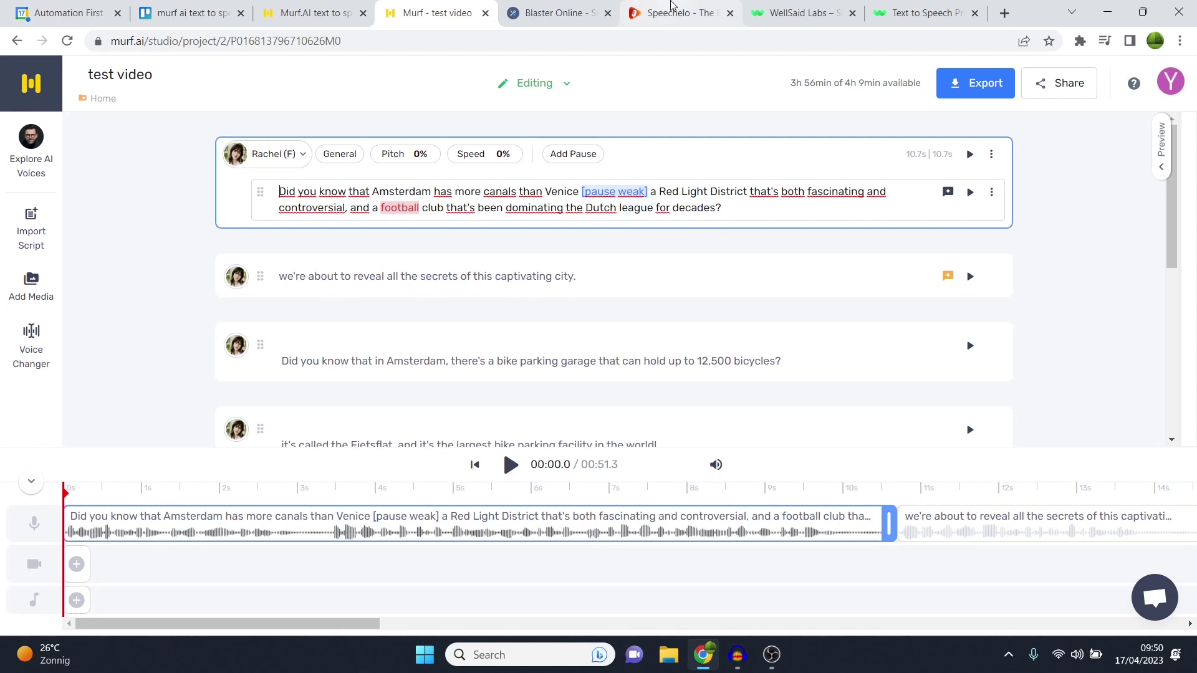
mouse_move(672, 5)
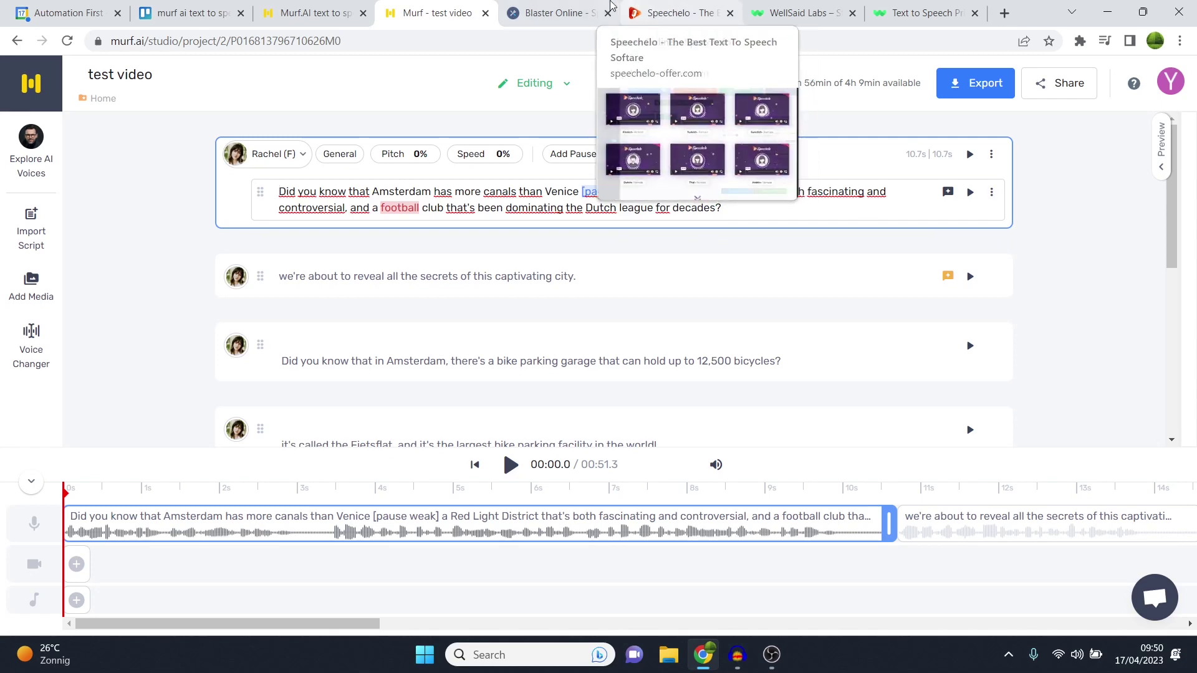
click(585, 7)
scroll(662, 277, up, 3)
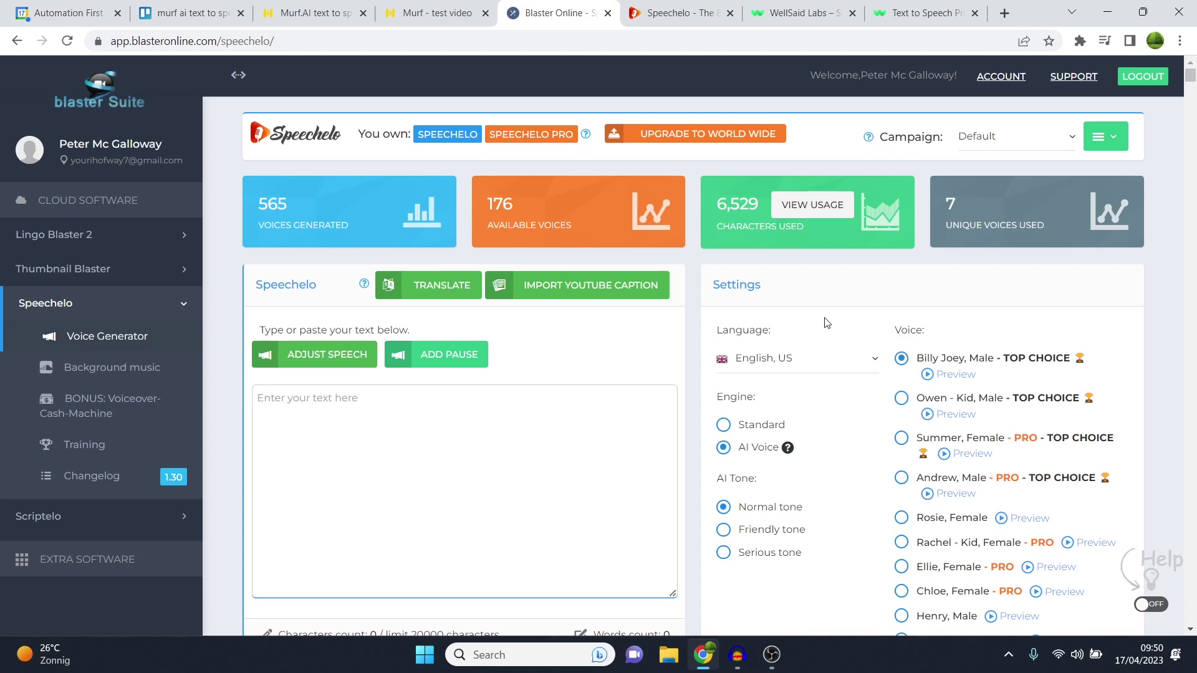
click(430, 12)
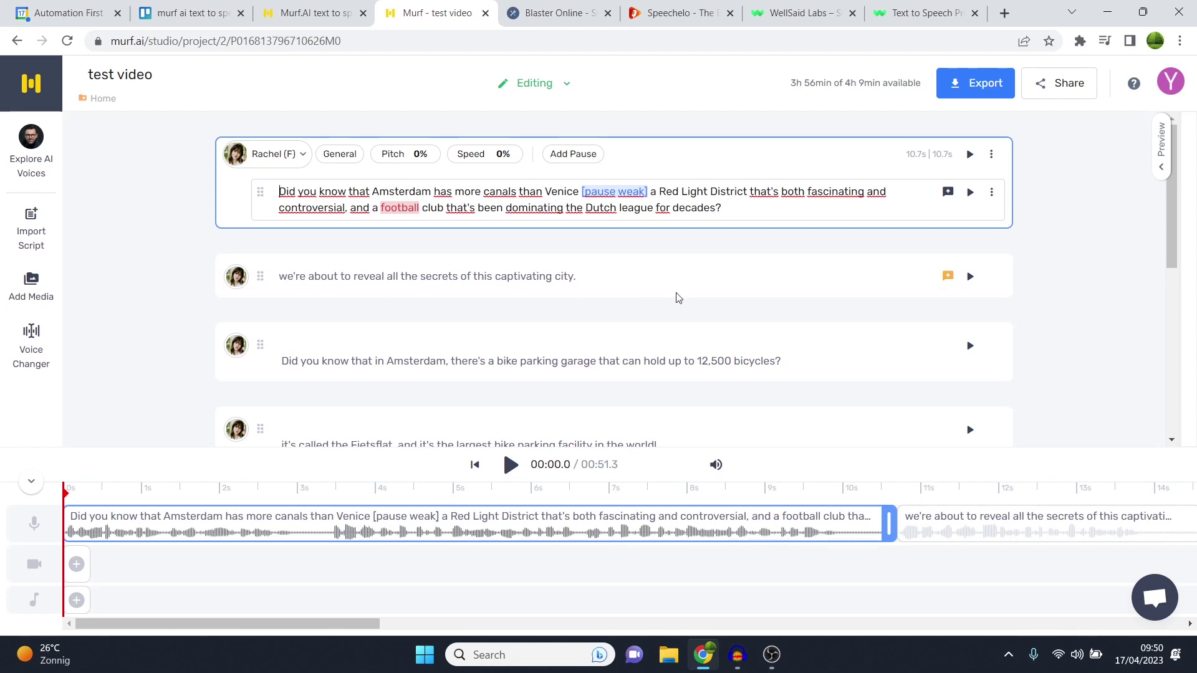
click(827, 14)
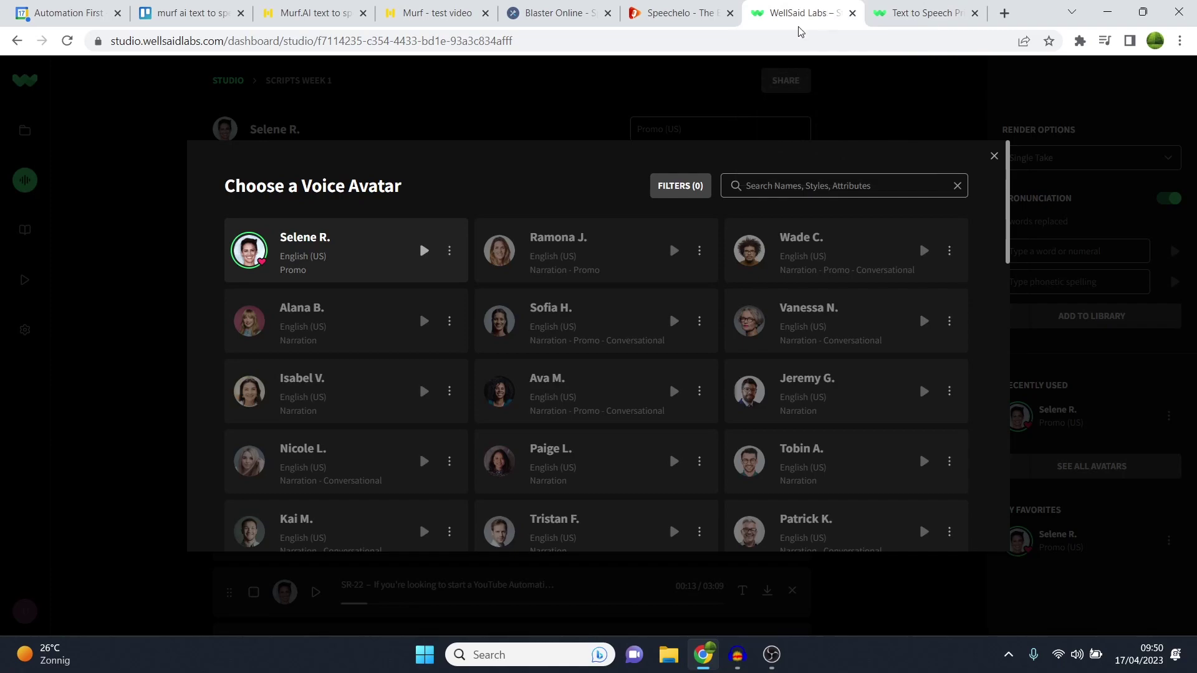
click(918, 8)
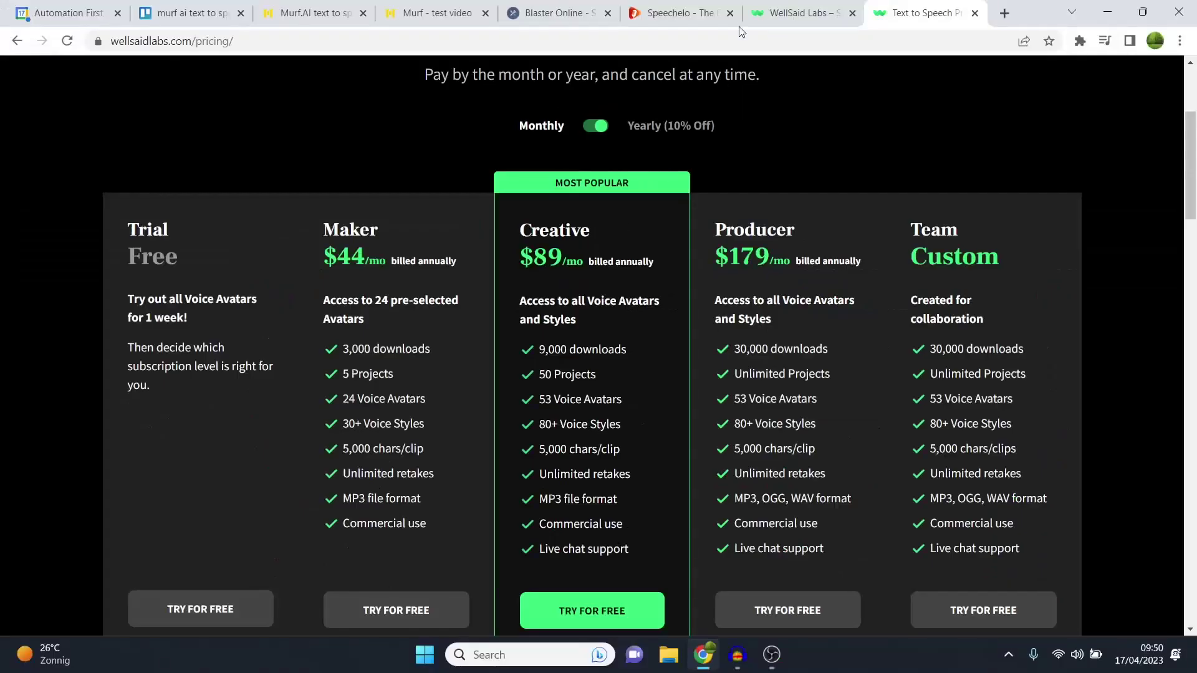
click(757, 13)
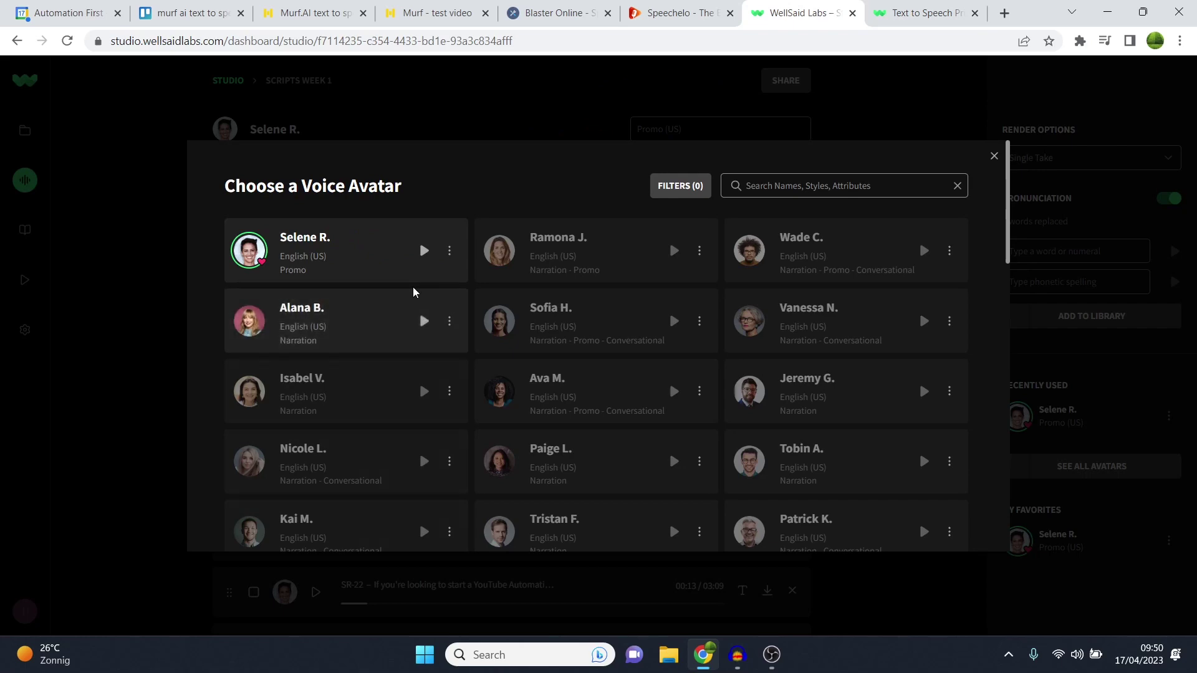
click(426, 254)
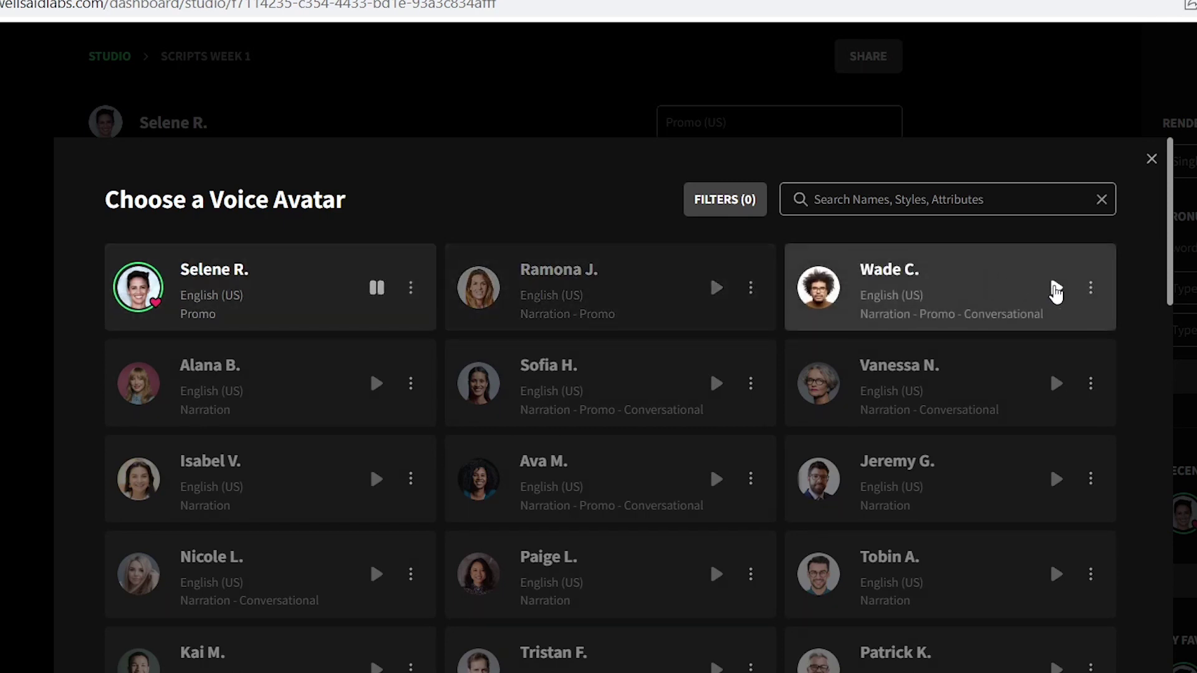
click(1055, 288)
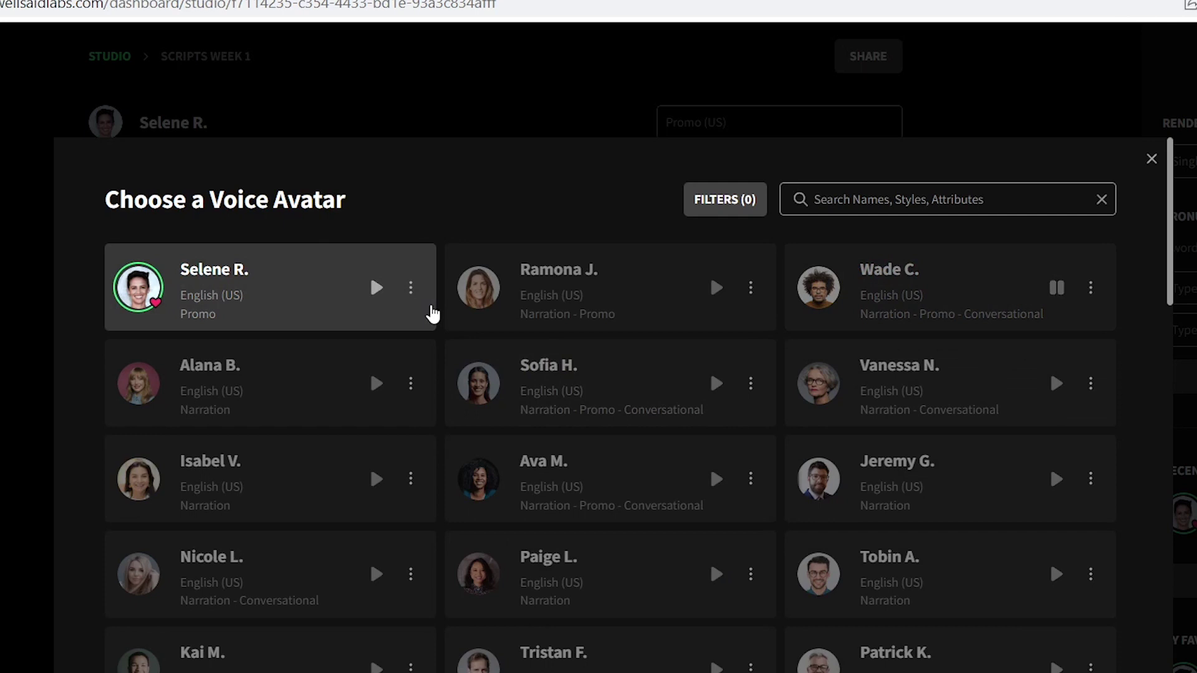
click(717, 384)
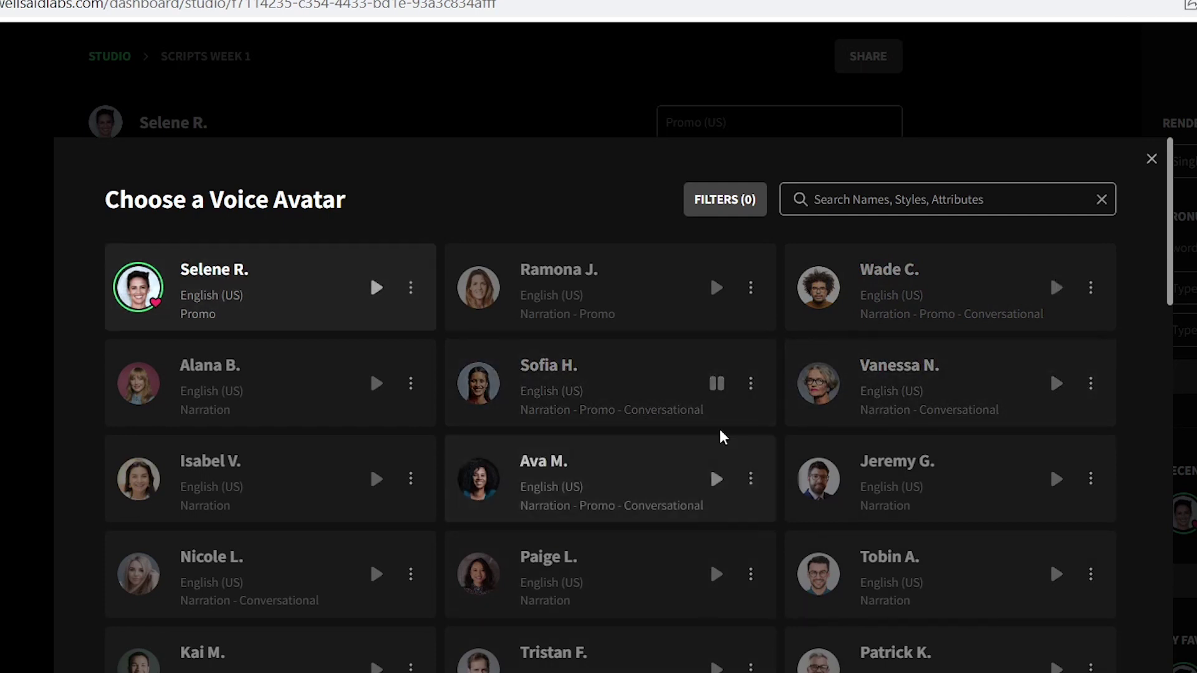
click(720, 393)
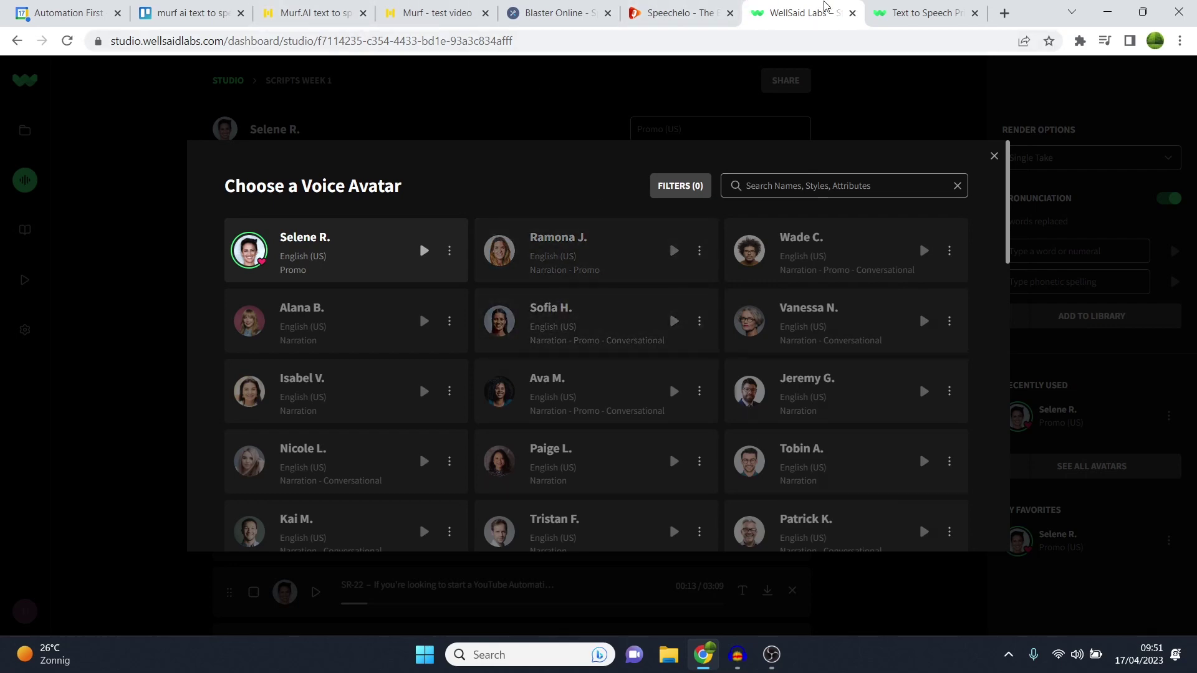
key(ctrl+Tab)
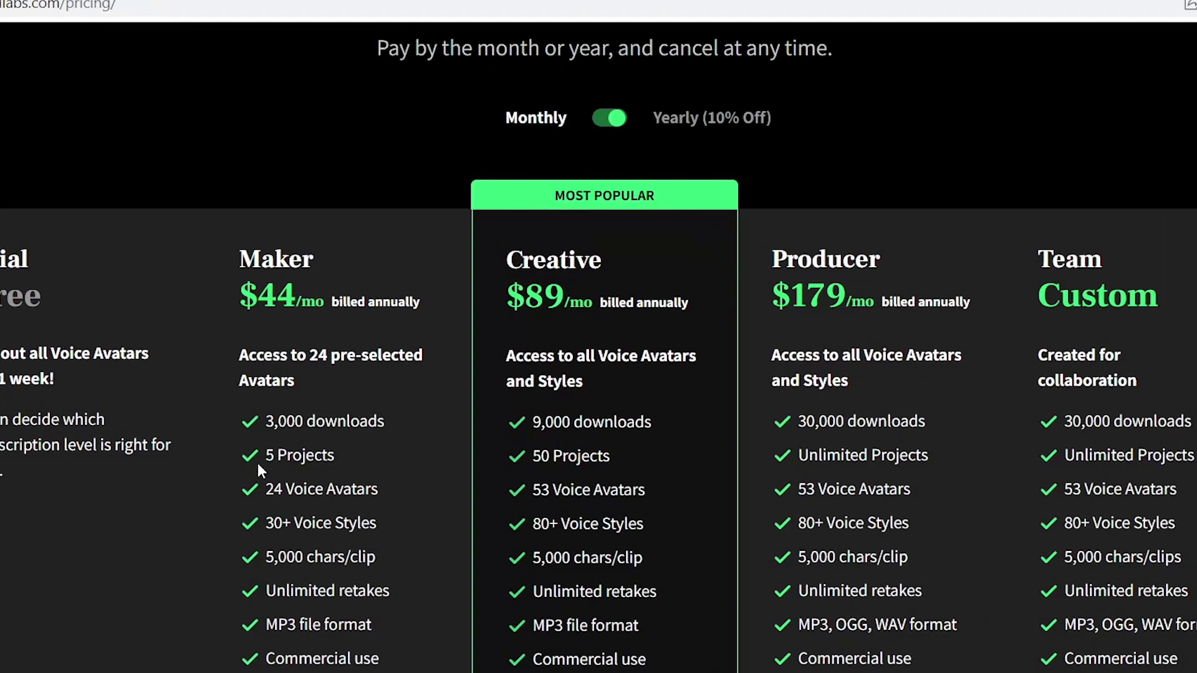
drag(258, 465, 314, 458)
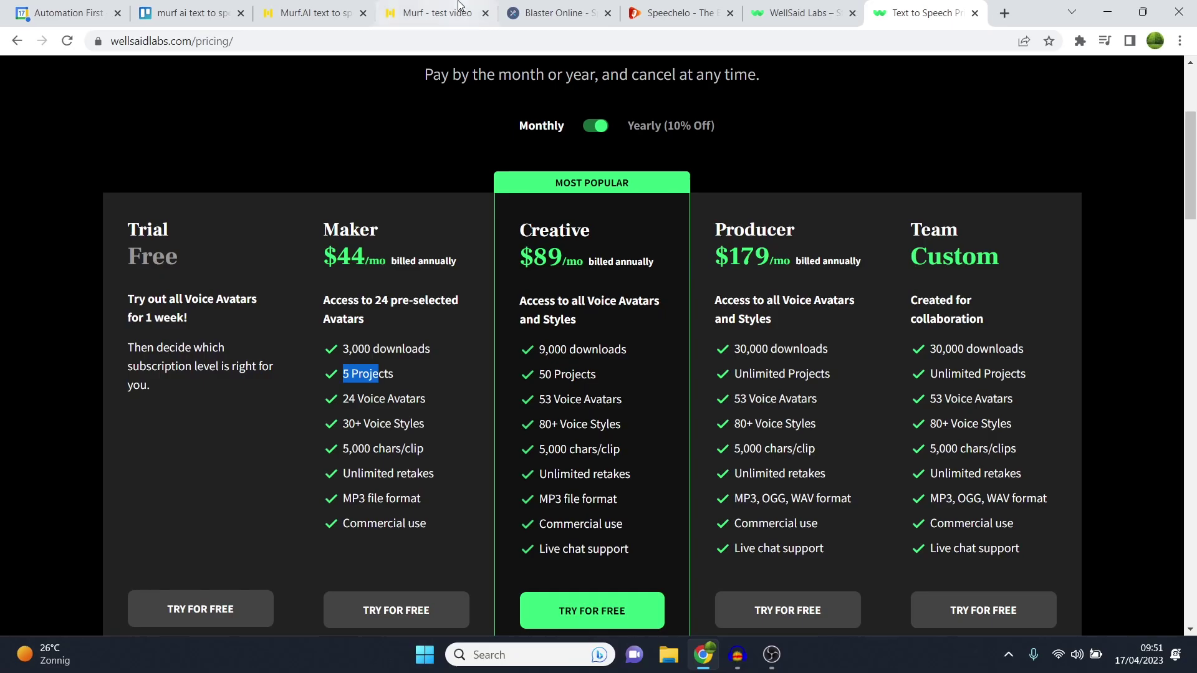
click(430, 13)
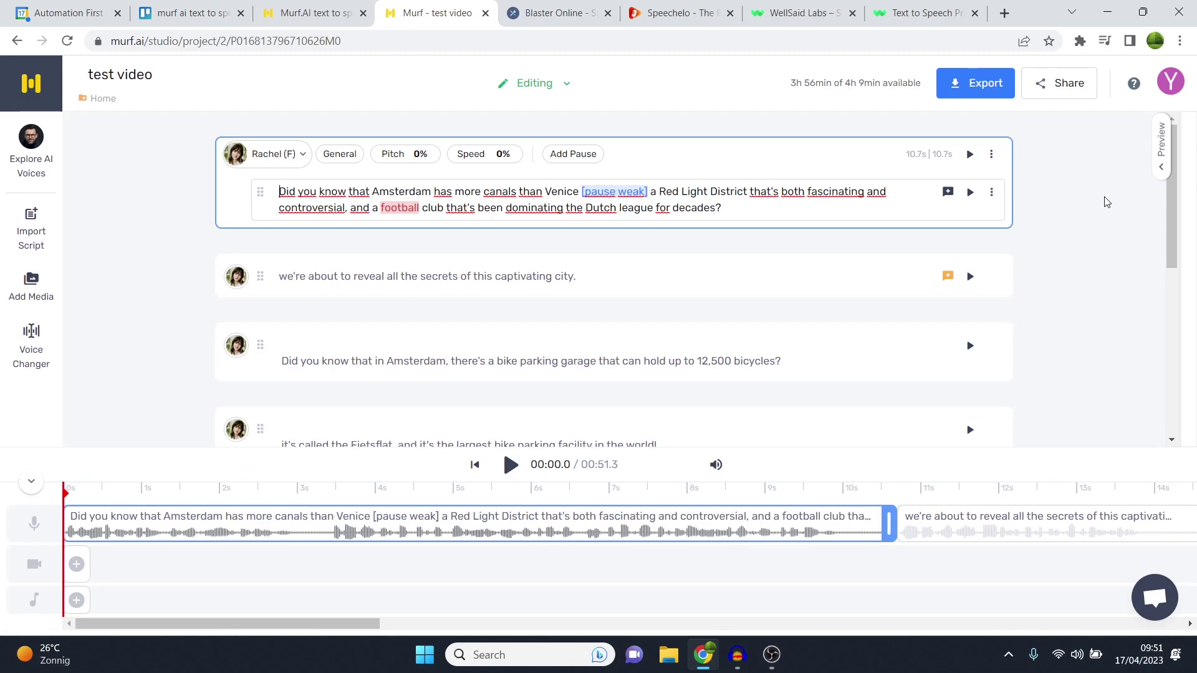
Export the voiceover as a single Voice Only High-quality 48KHz MP3 and download it
click(981, 80)
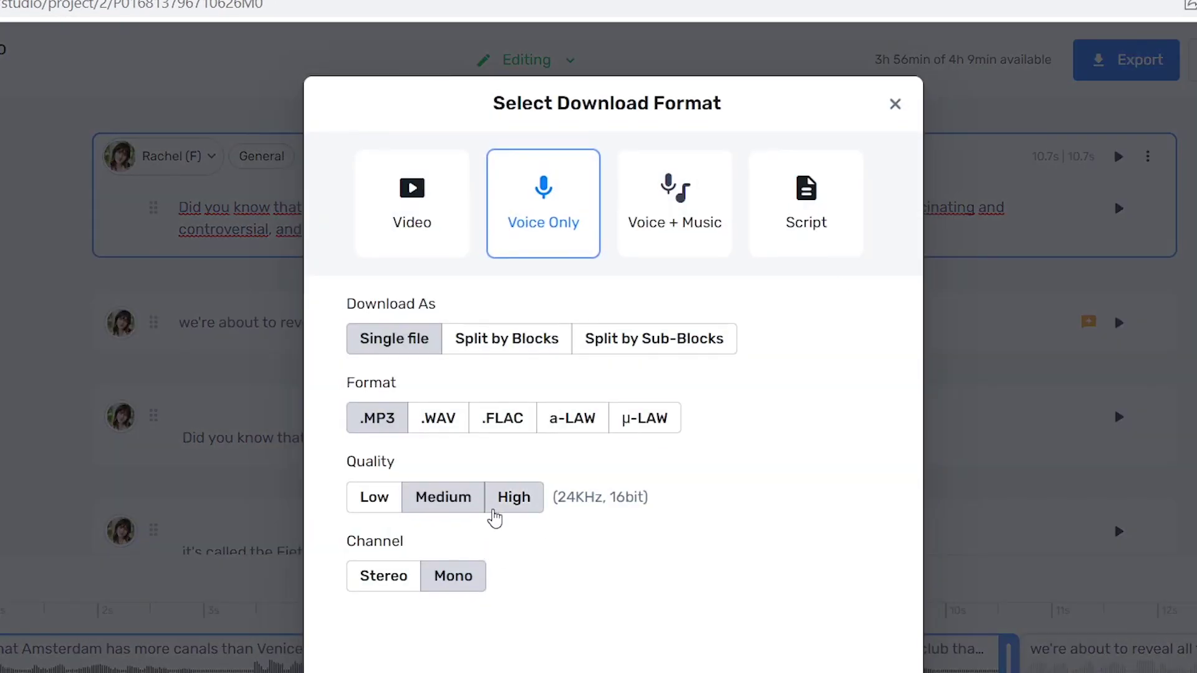
click(492, 506)
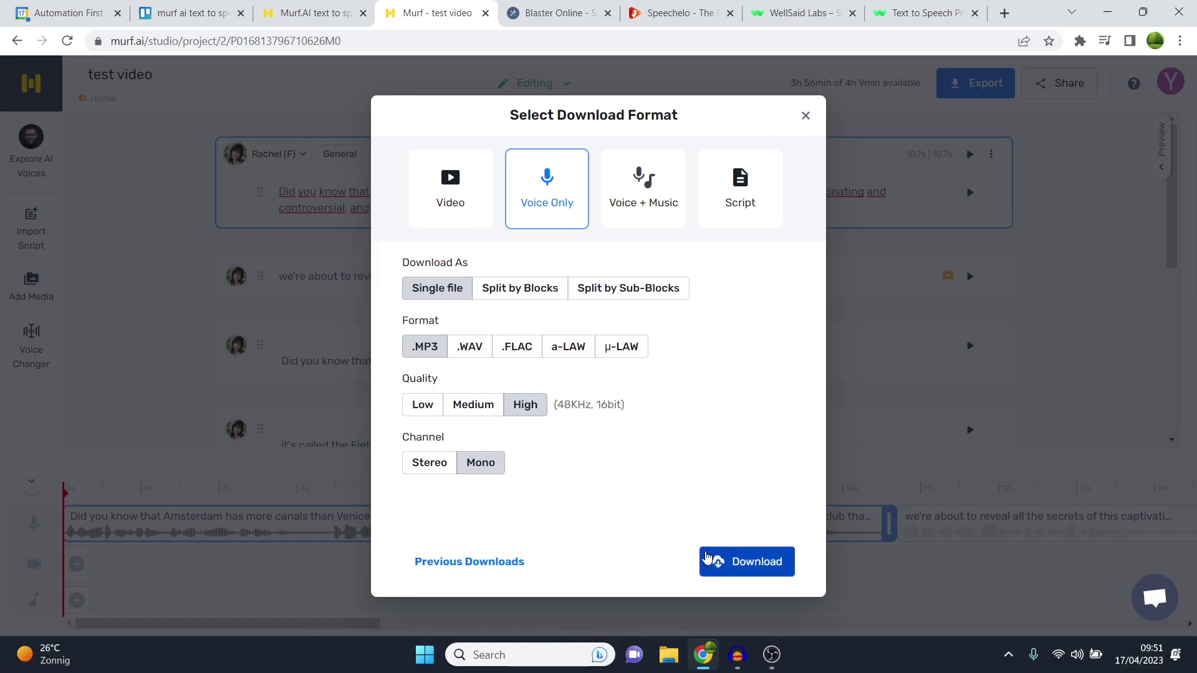
click(747, 562)
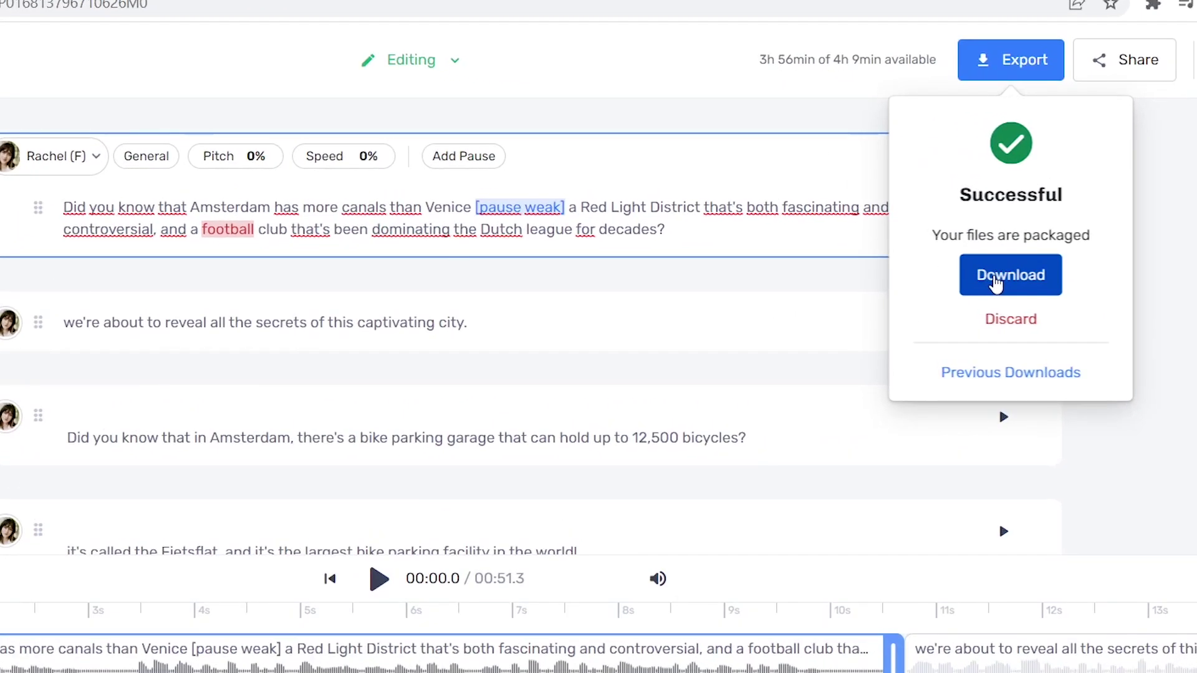
click(996, 282)
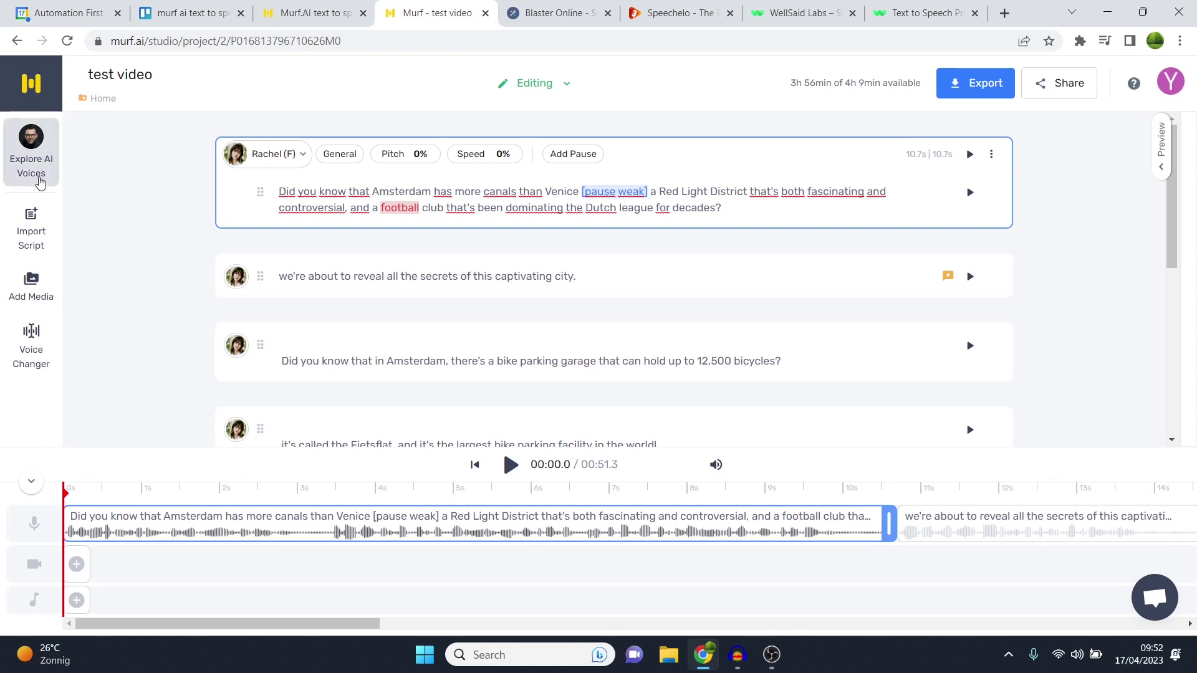
click(32, 163)
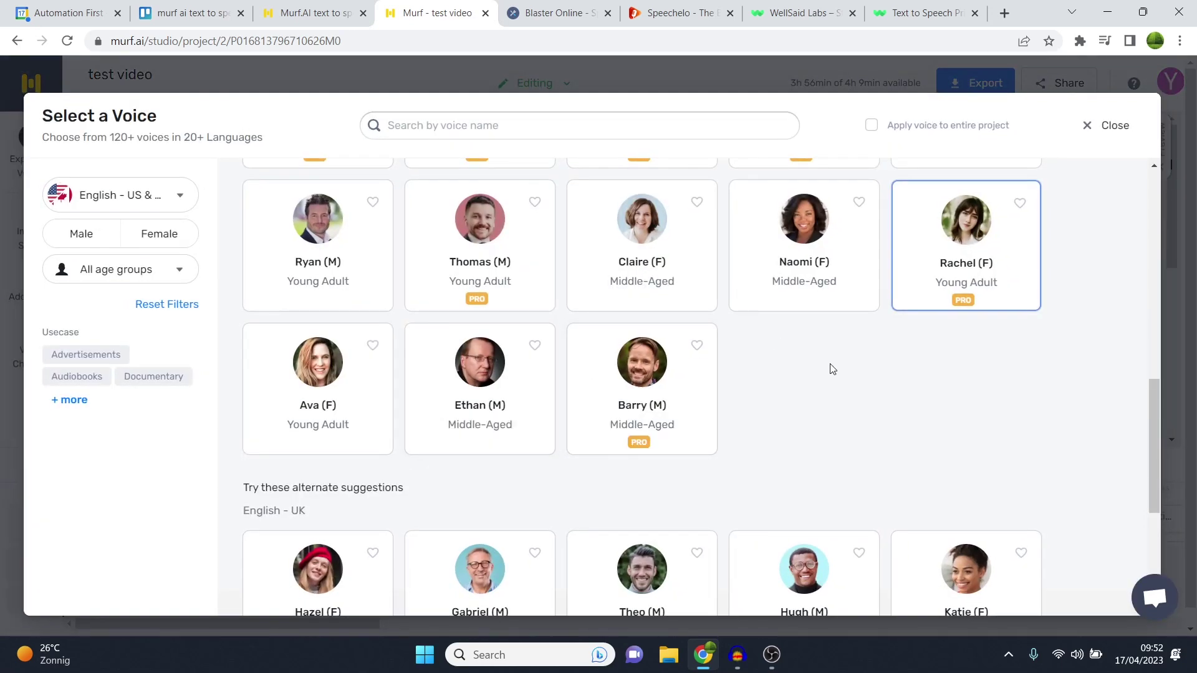
click(556, 12)
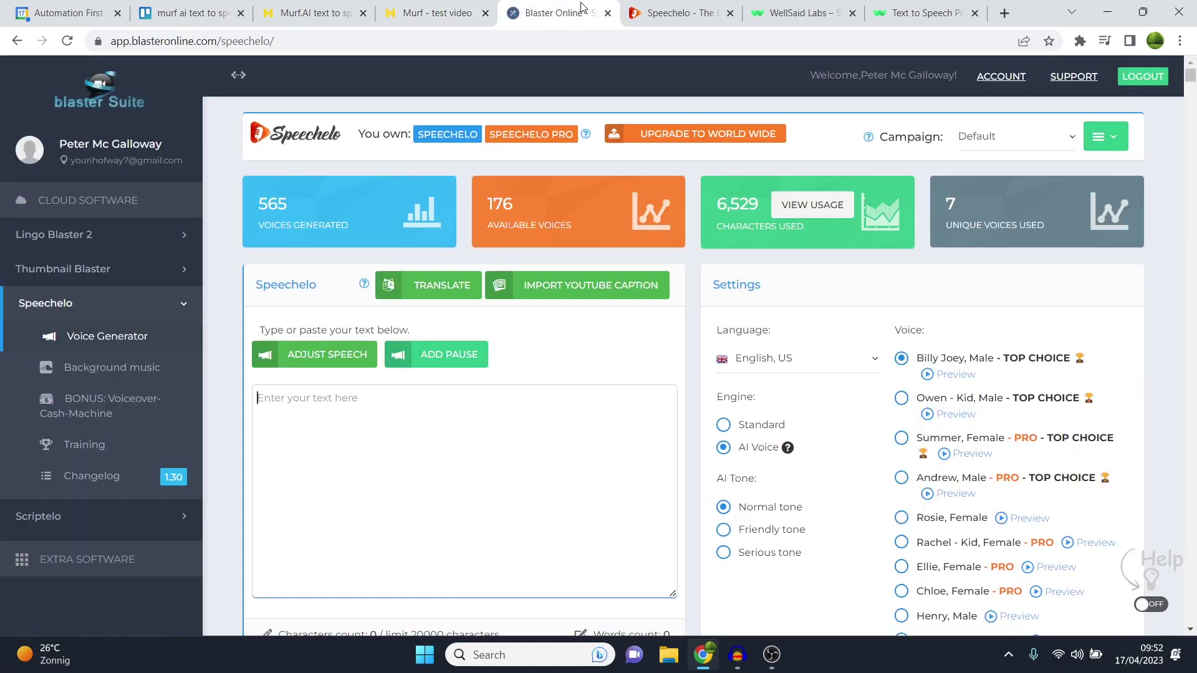
scroll(874, 465, down, 3)
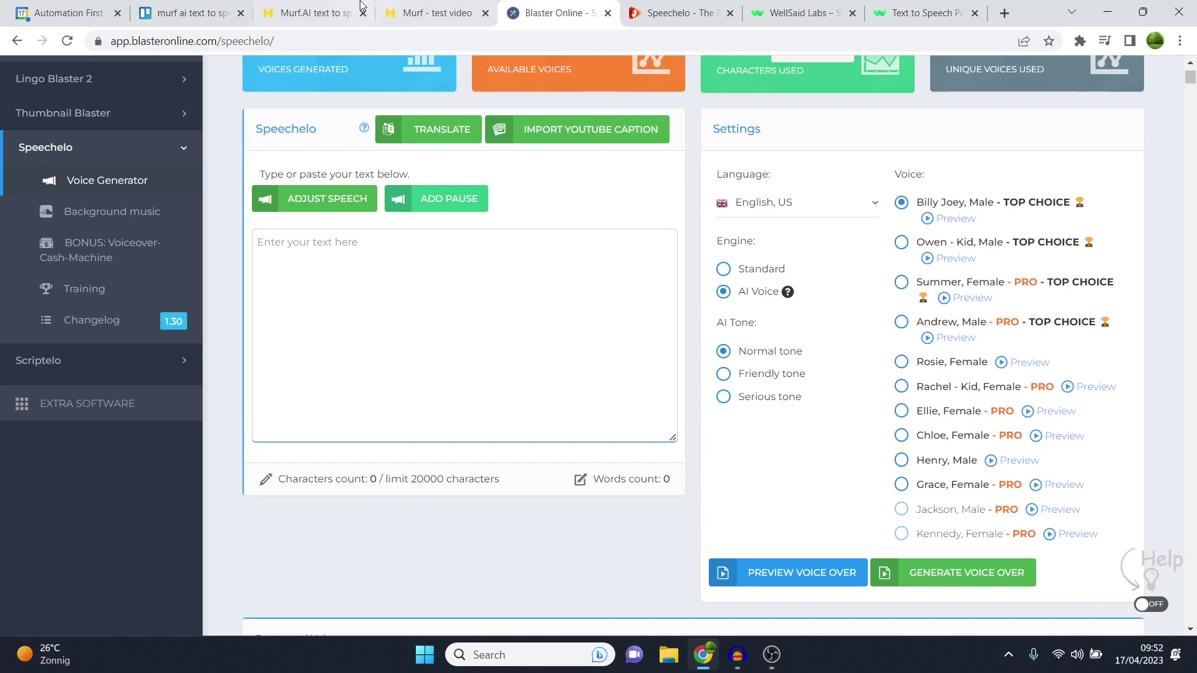
click(436, 12)
scroll(773, 454, up, 3)
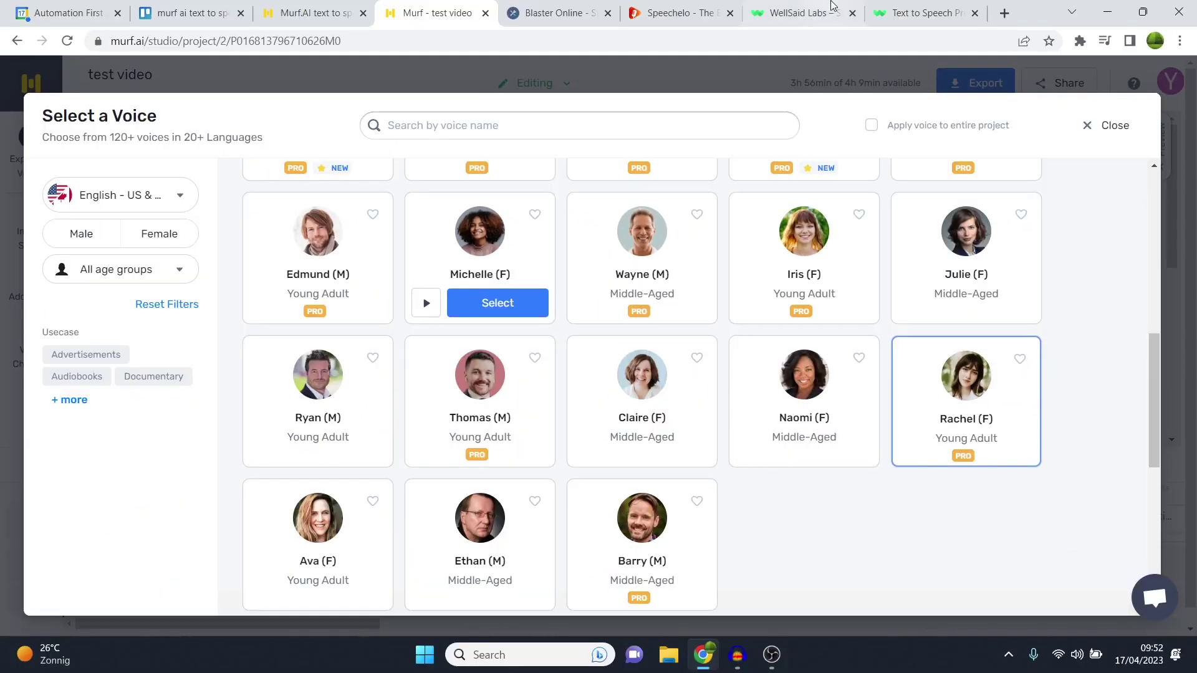
click(917, 8)
click(430, 12)
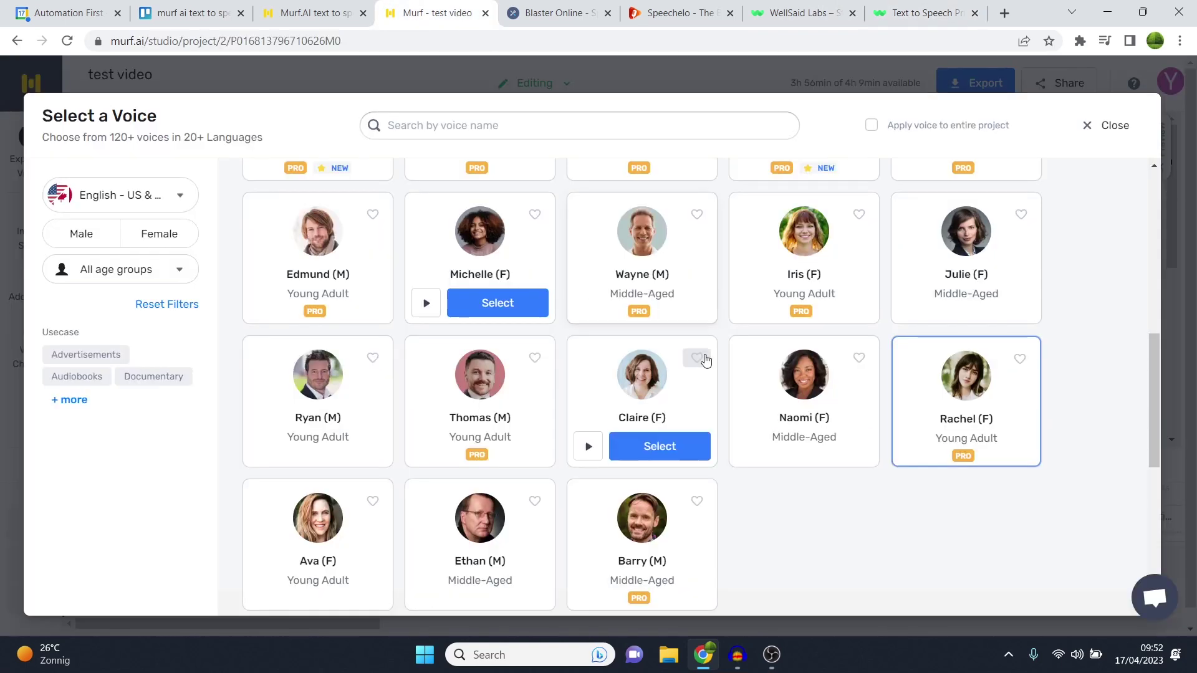
scroll(803, 547, down, 8)
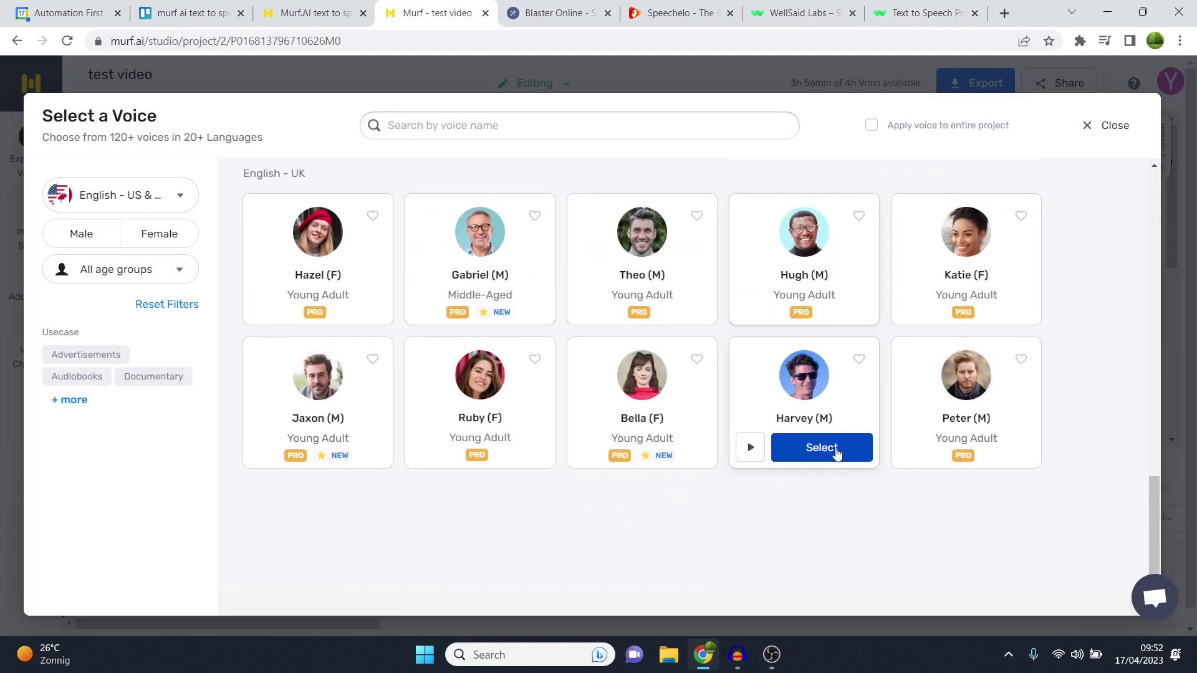
key(Escape)
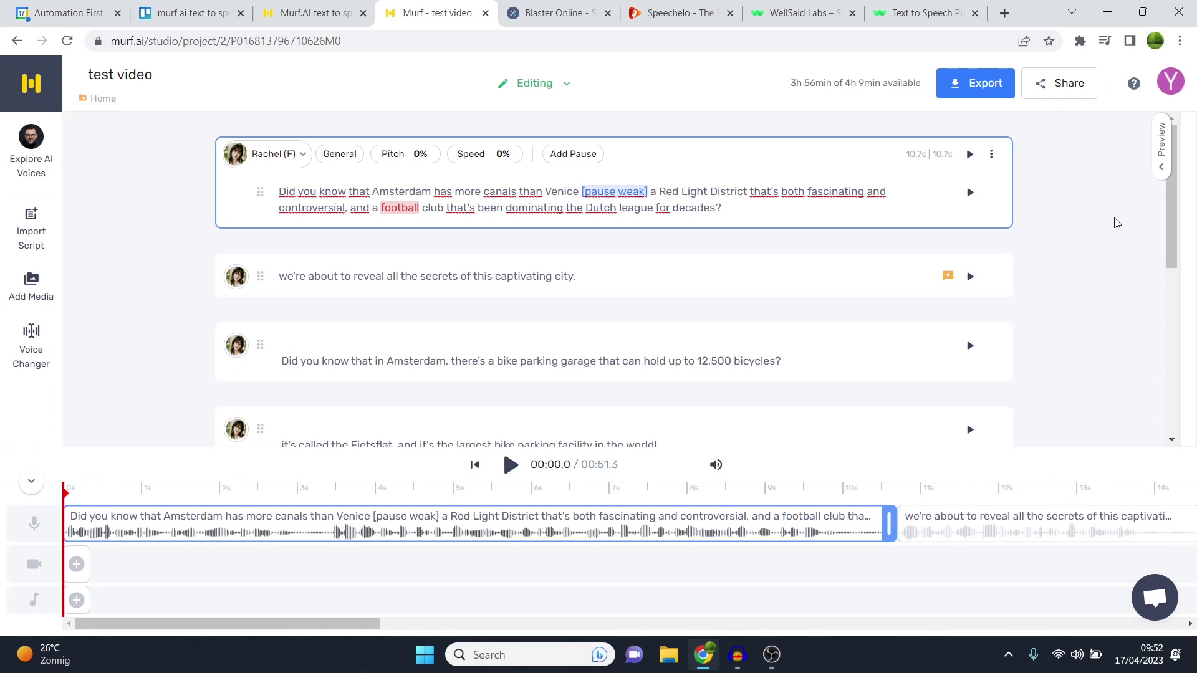